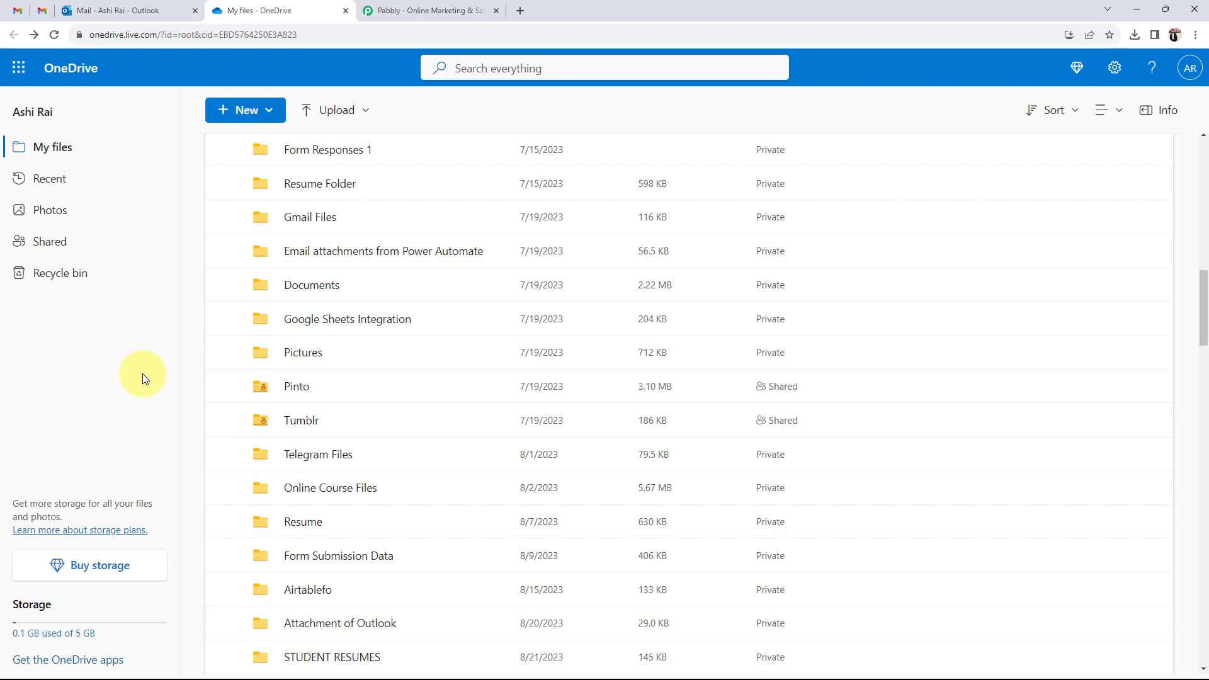
Switch to the Pabbly account's apps page and open Pabbly Connect
left_click(114, 6)
left_click(278, 9)
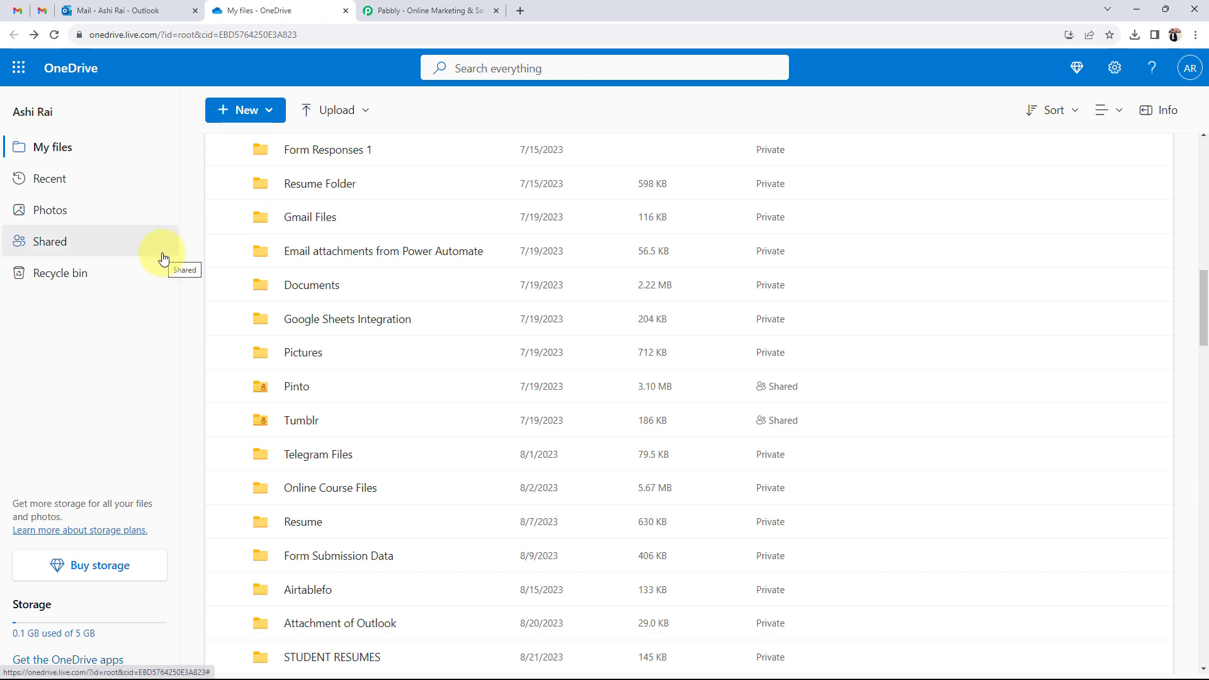
left_click(428, 10)
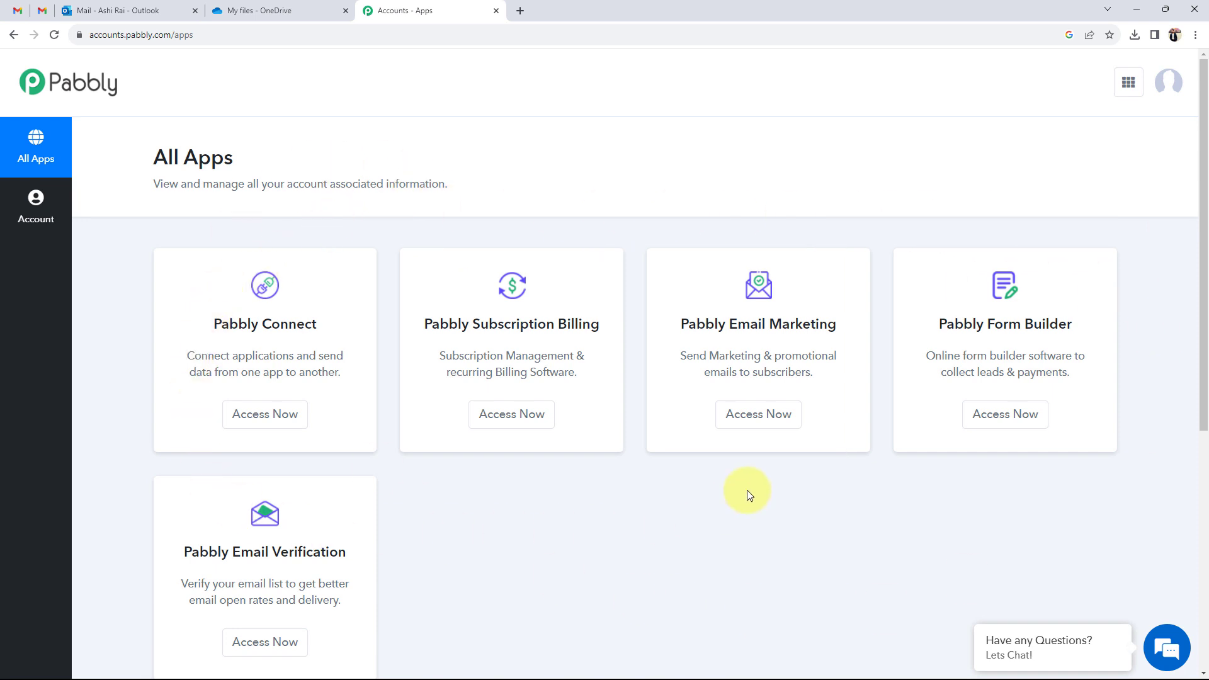
left_click_drag(214, 322, 293, 353)
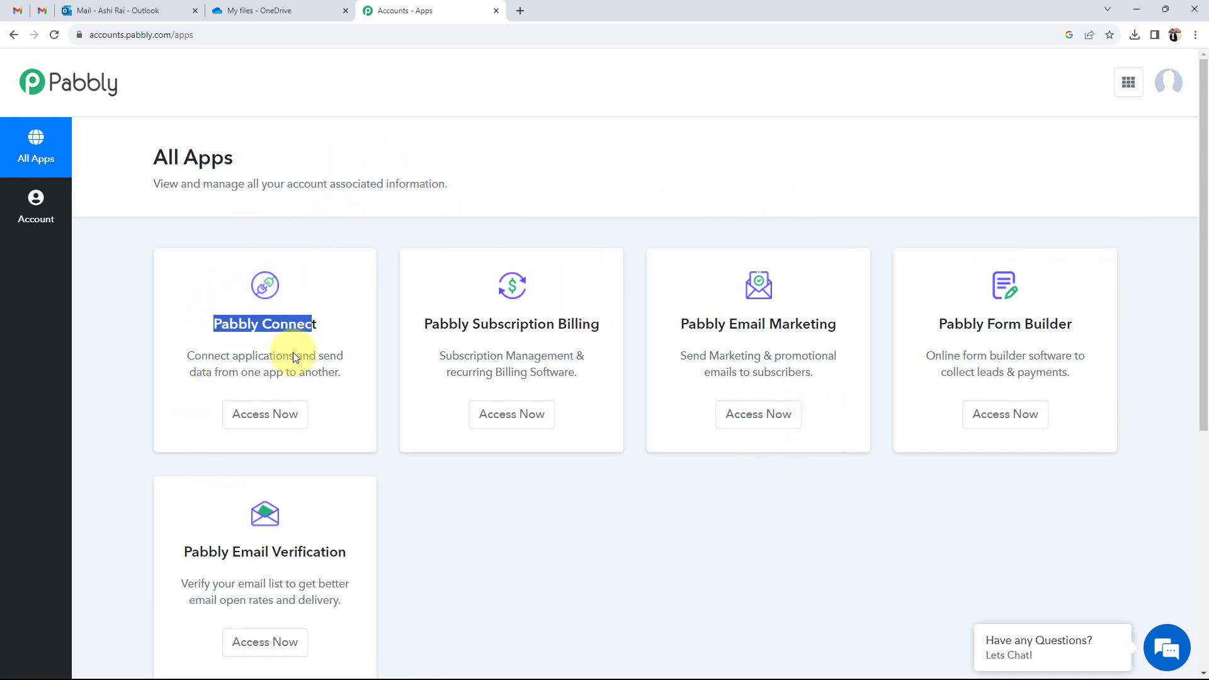
left_click(265, 414)
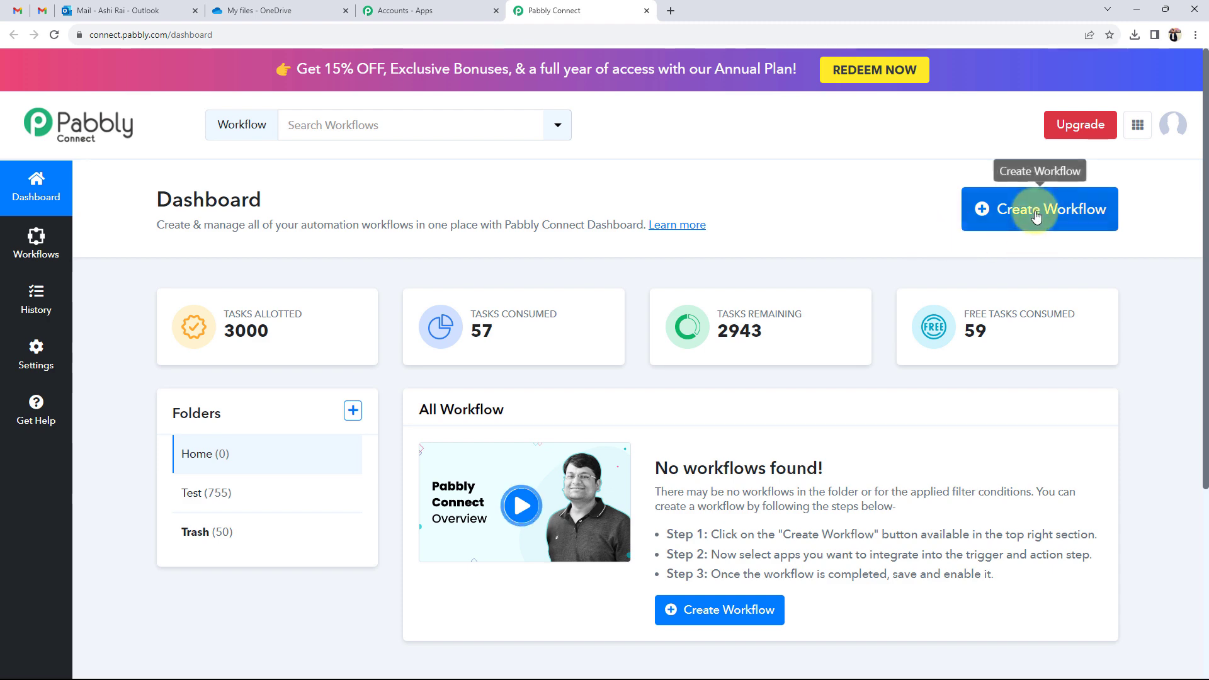
Create a workflow named "Upload Outlook Email Attachments to OneDrive Automatically" in the Home folder
left_click(1004, 208)
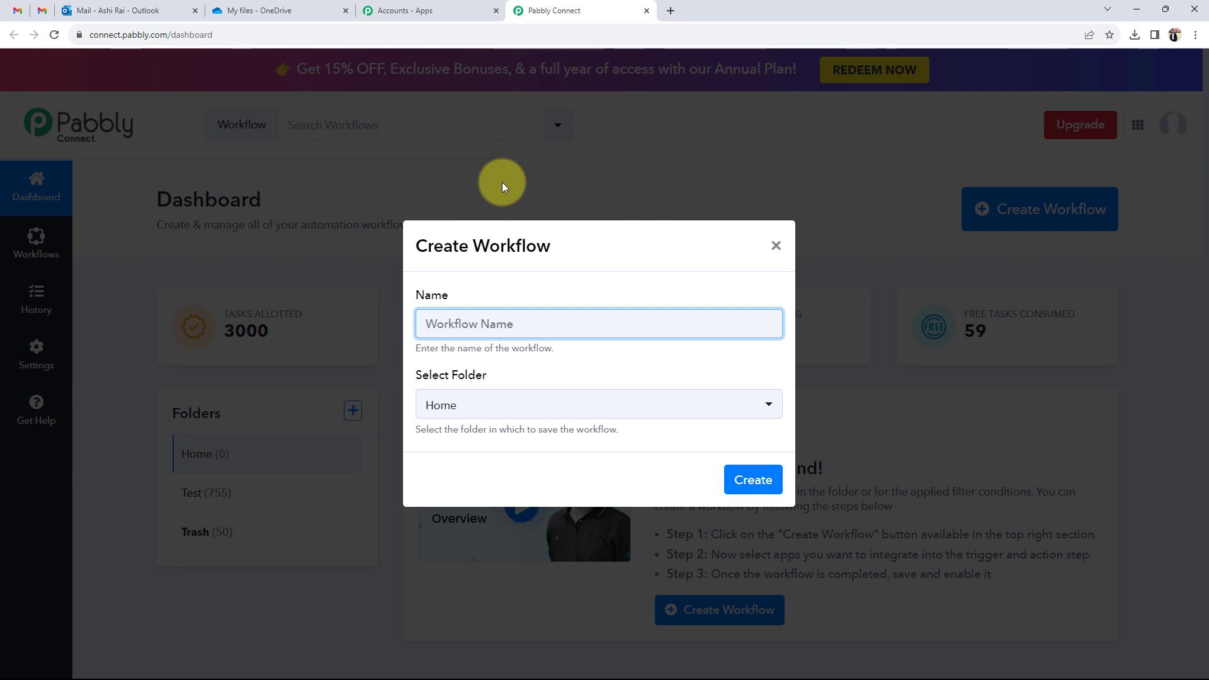
type("Upload Outlook Email Attachments to OneDrive Automatically")
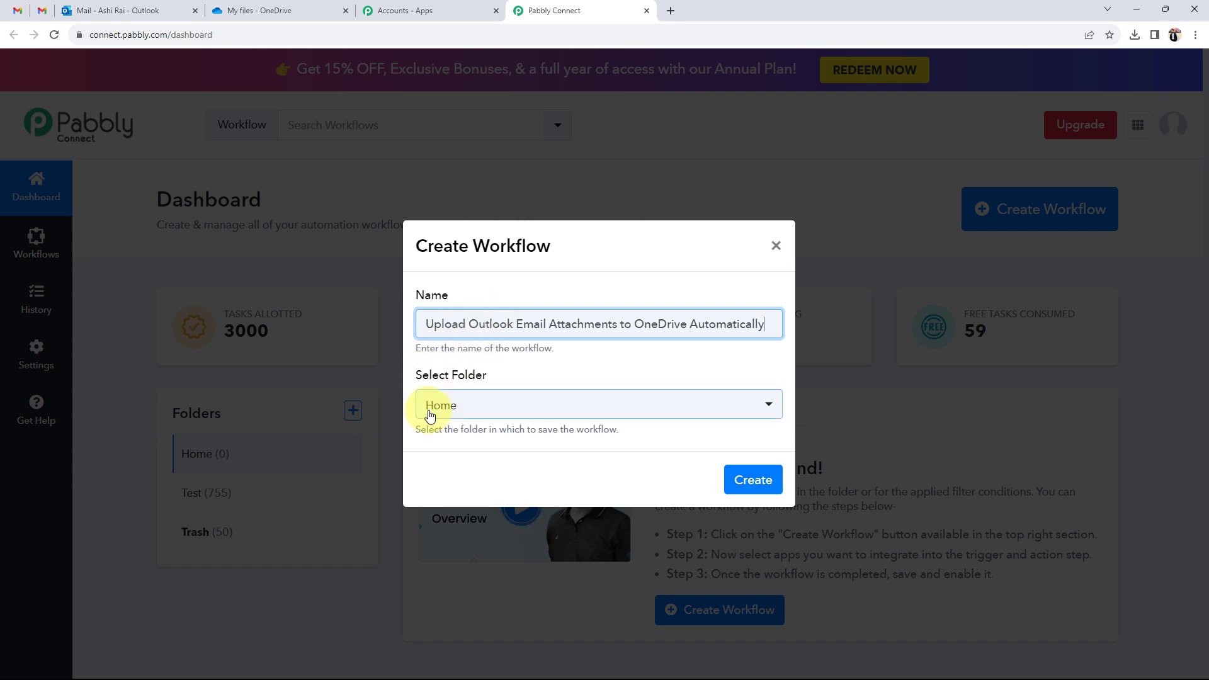
left_click(753, 480)
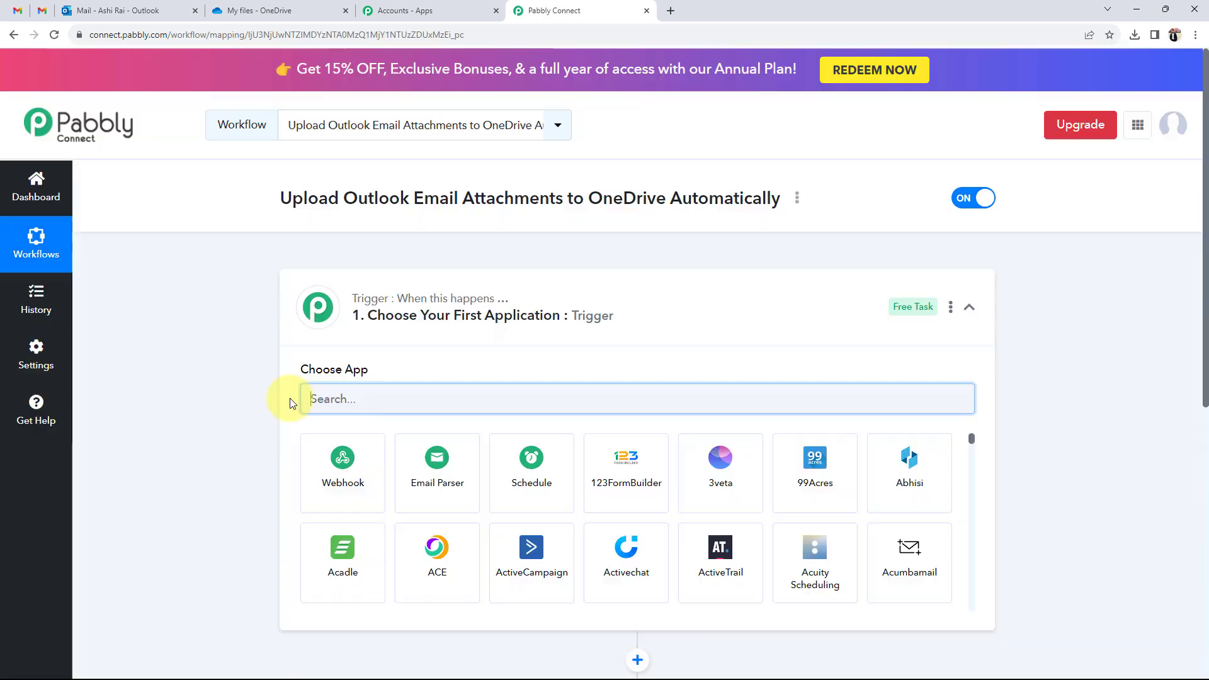
left_click(513, 304)
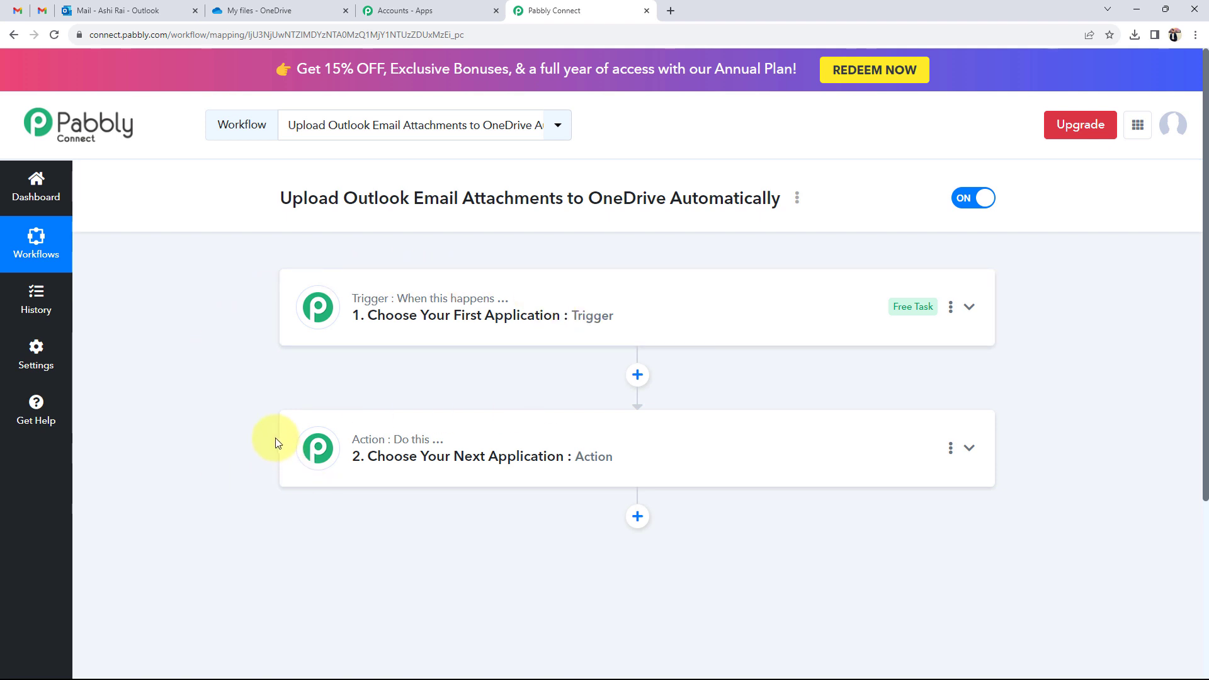
mouse_move(446, 307)
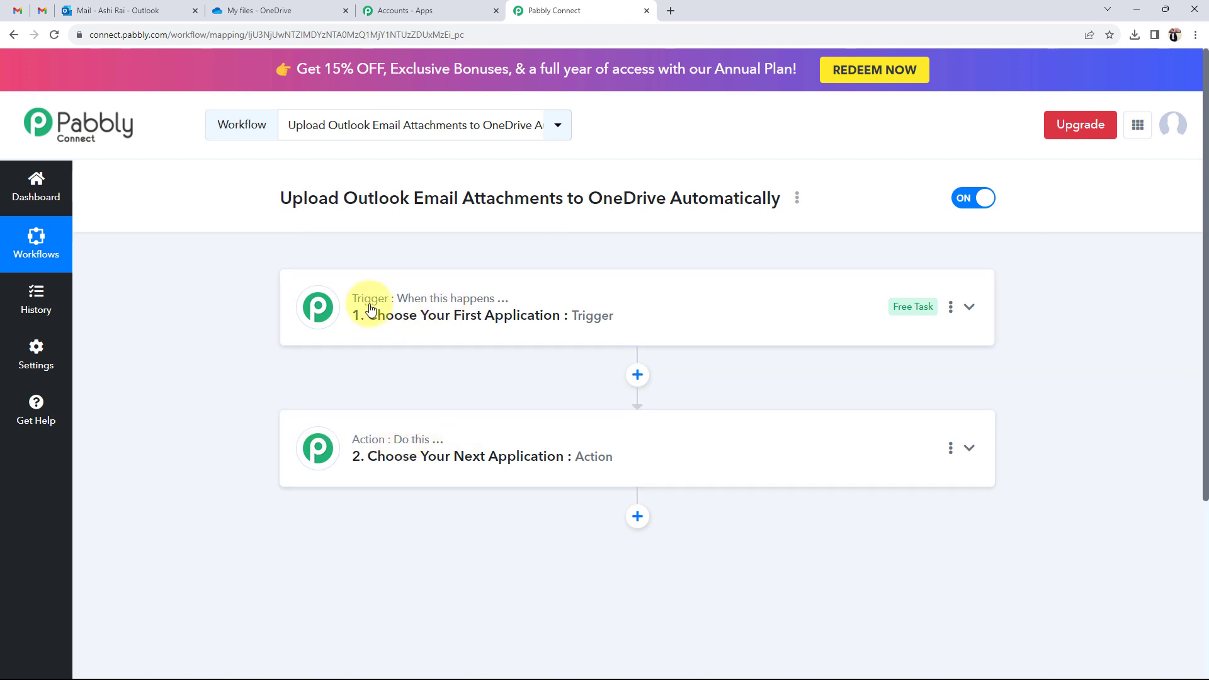
mouse_move(378, 441)
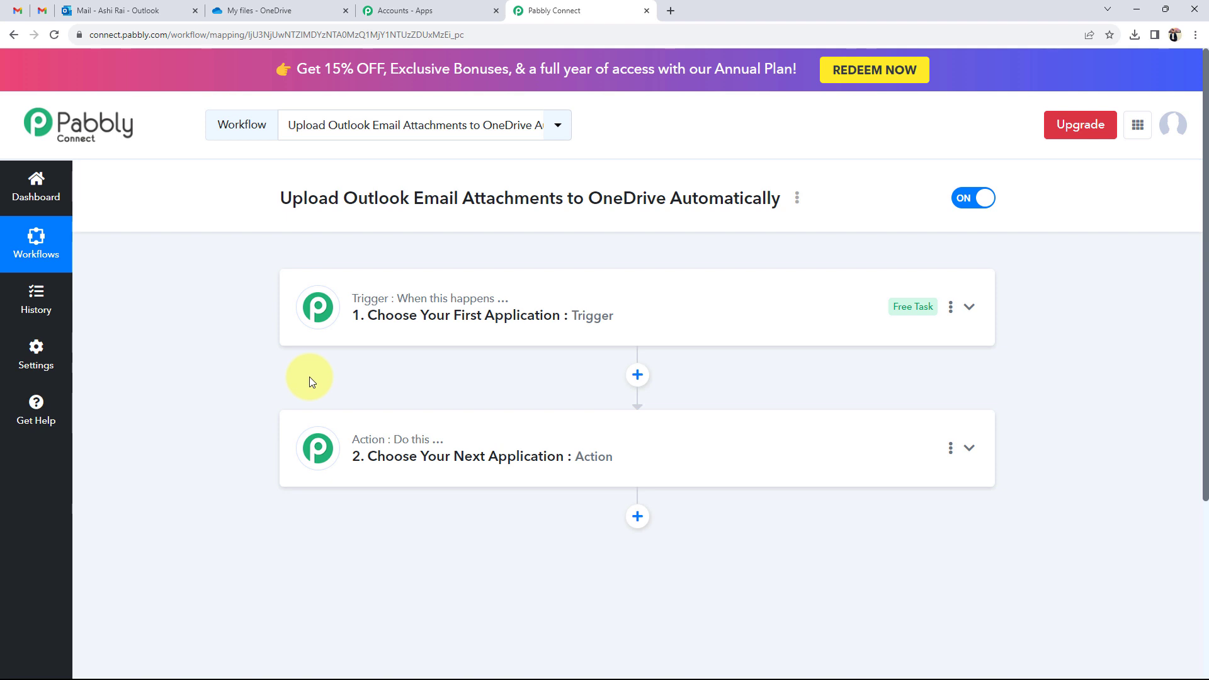
left_click(121, 11)
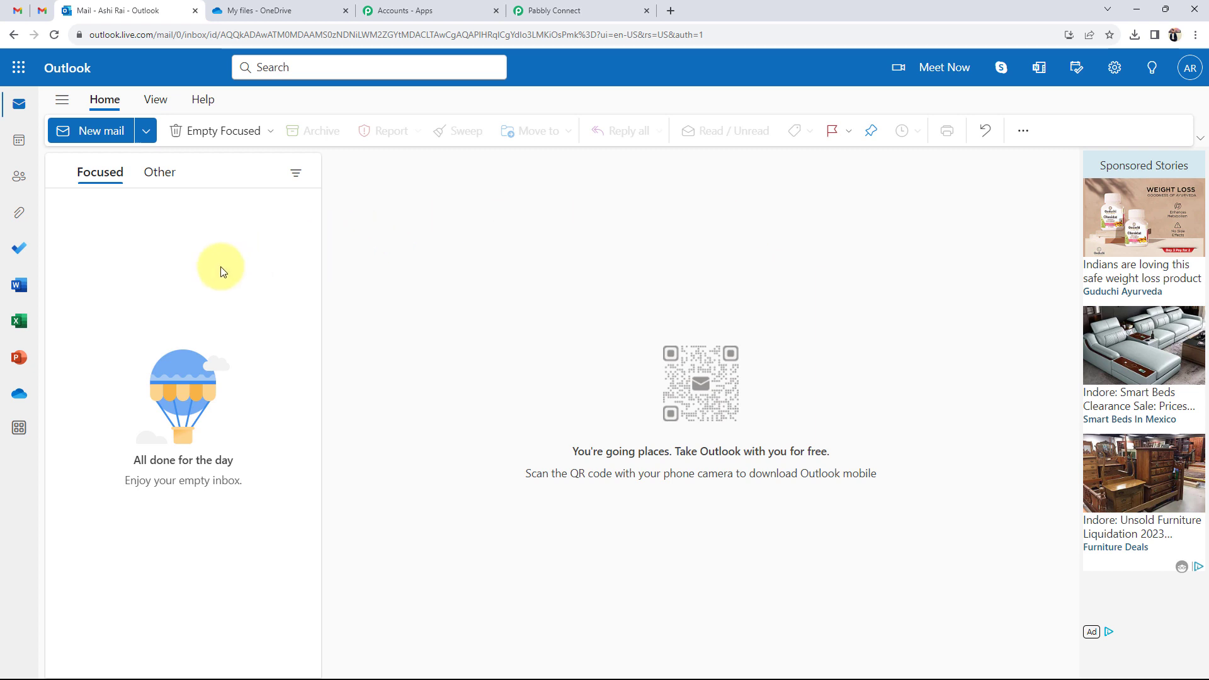
left_click(264, 10)
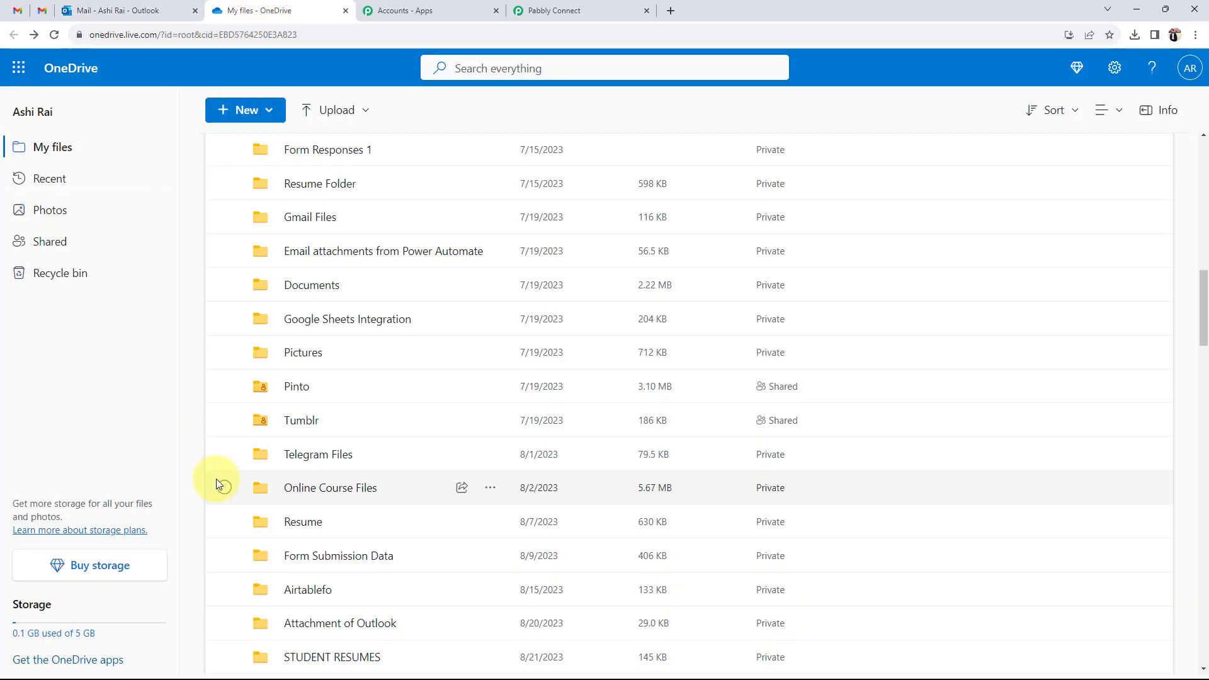
left_click(88, 11)
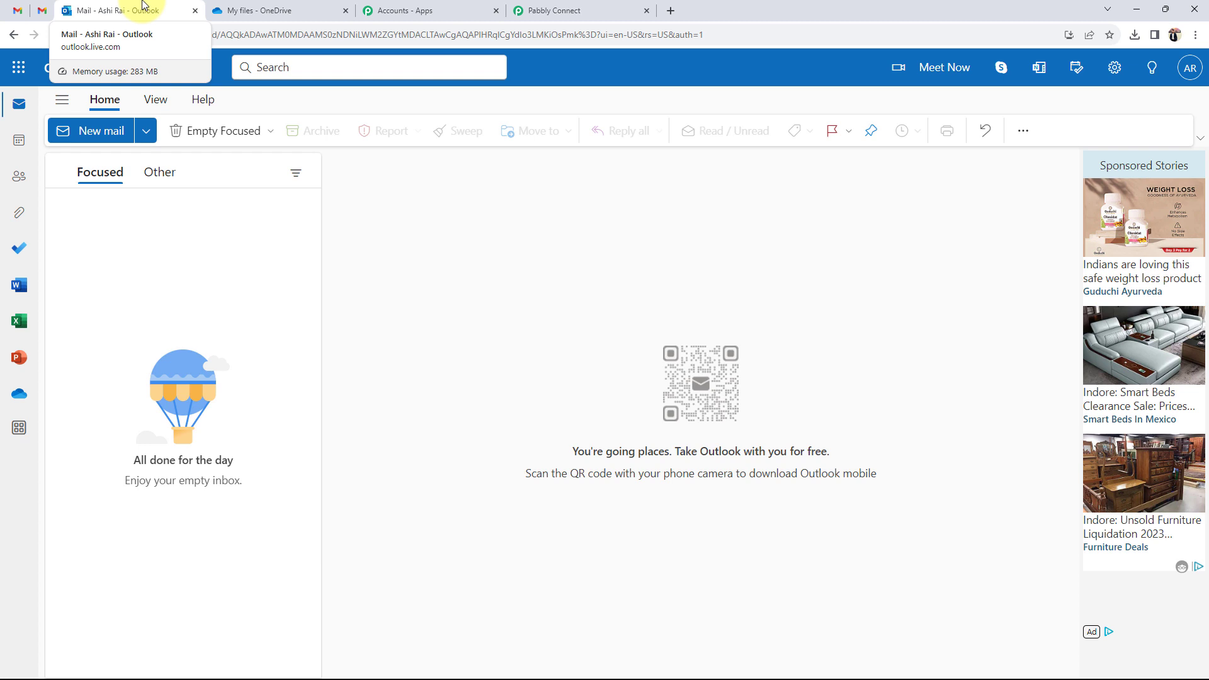
left_click(231, 10)
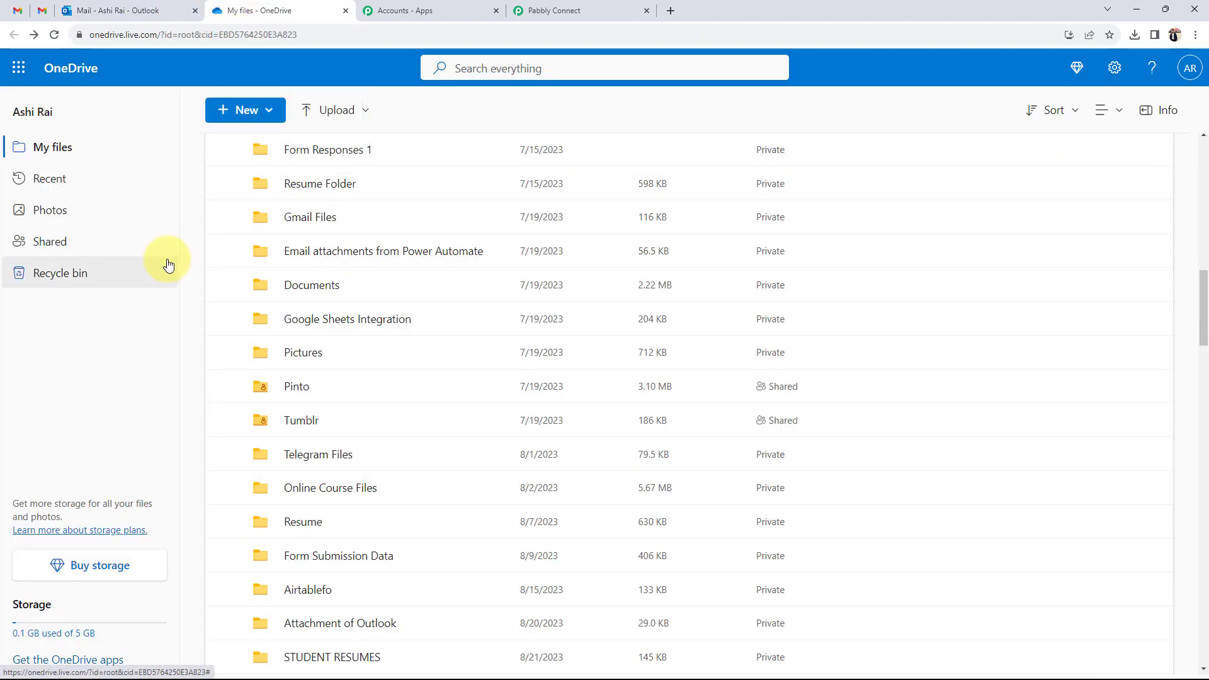
left_click(134, 11)
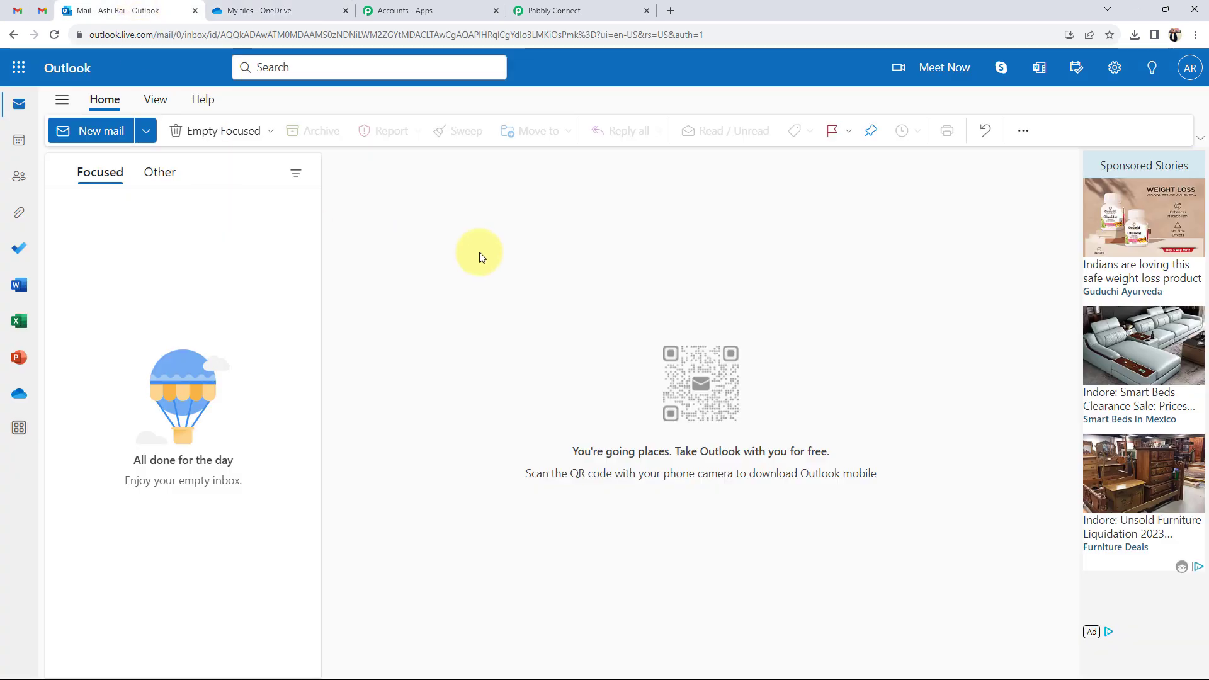
Return to the Pabbly Connect workflow and choose Email Parser by Pabbly as the trigger app
left_click(554, 11)
left_click(375, 310)
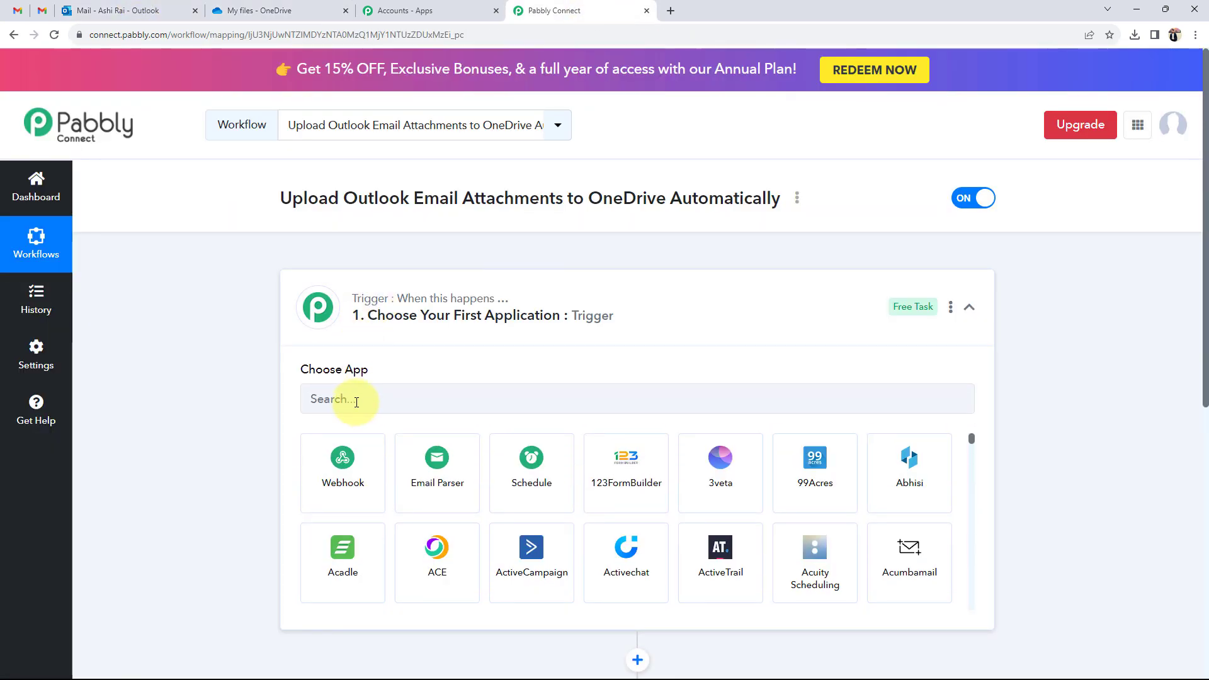
left_click(356, 402)
type("email")
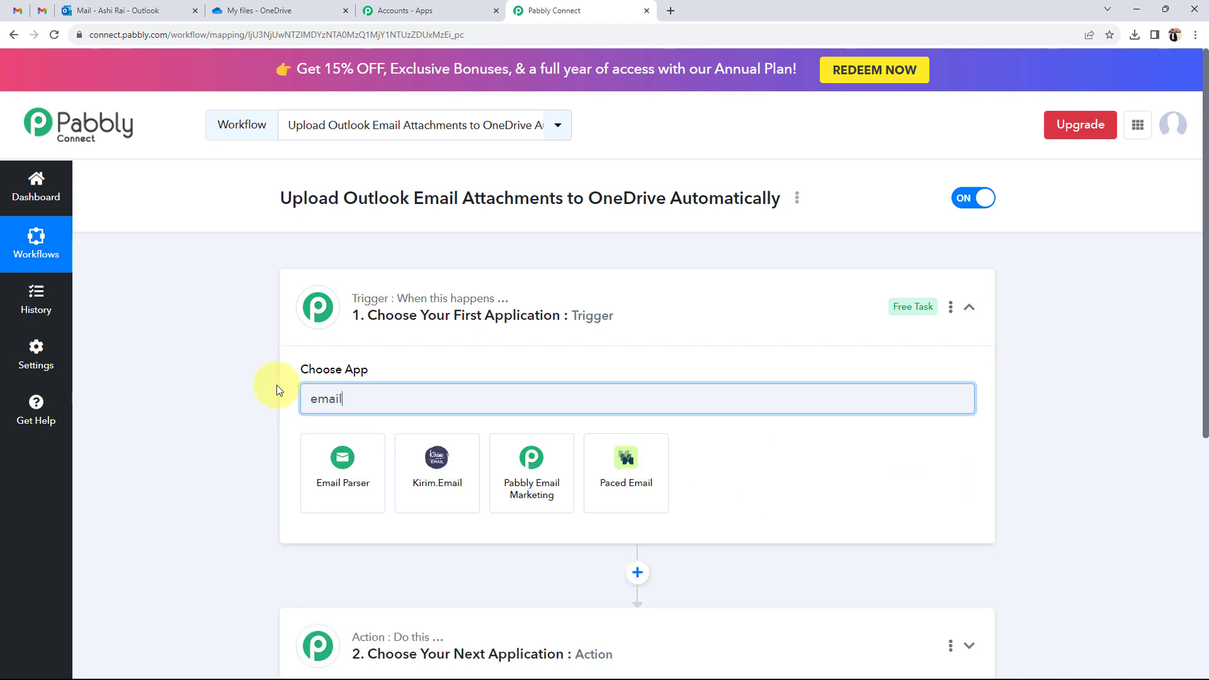
left_click(318, 452)
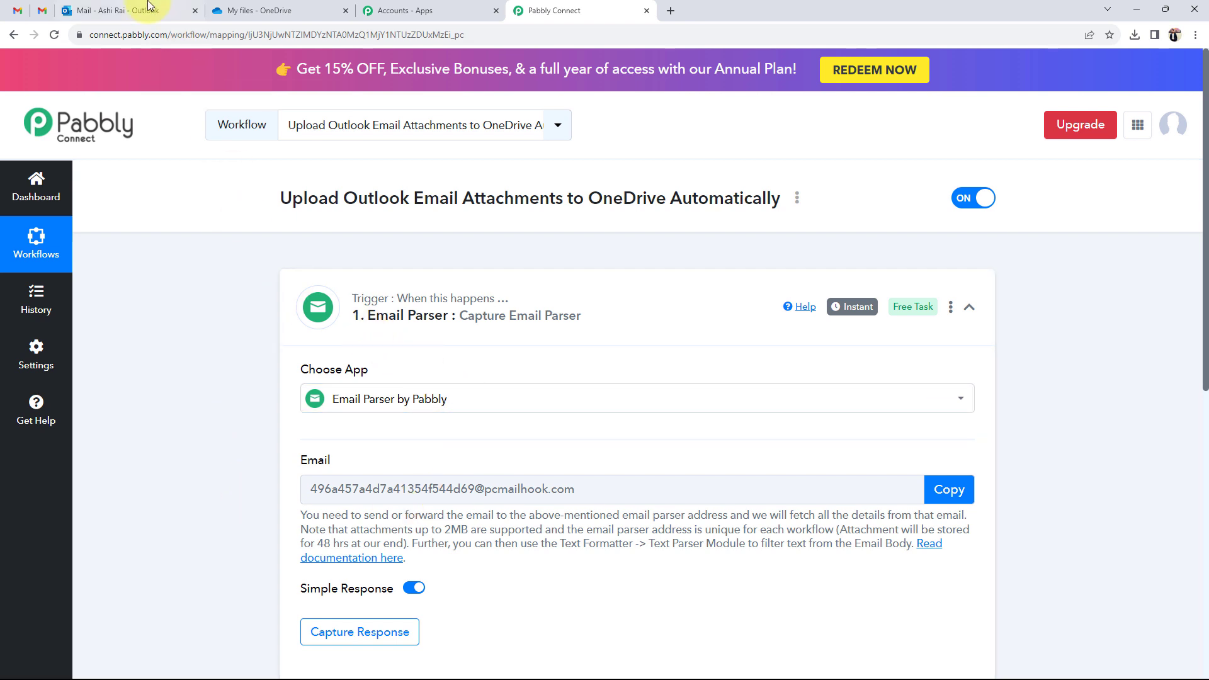
Copy the email parser address generated for the workflow's trigger
left_click(104, 10)
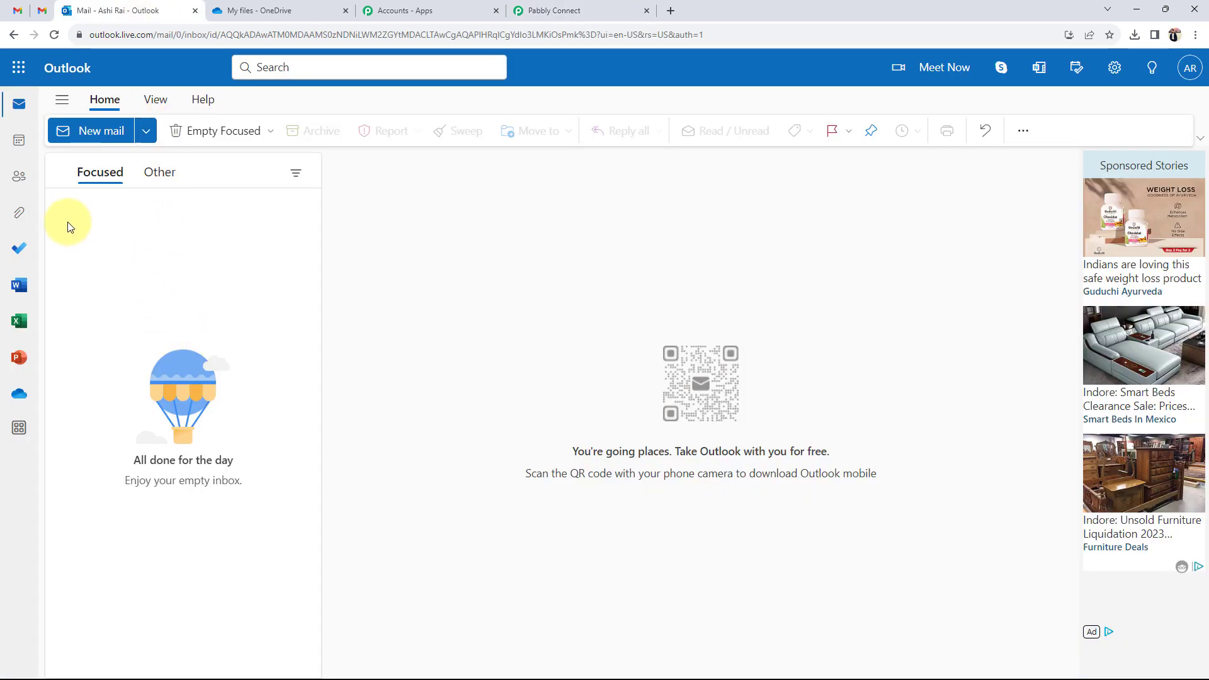
left_click(541, 10)
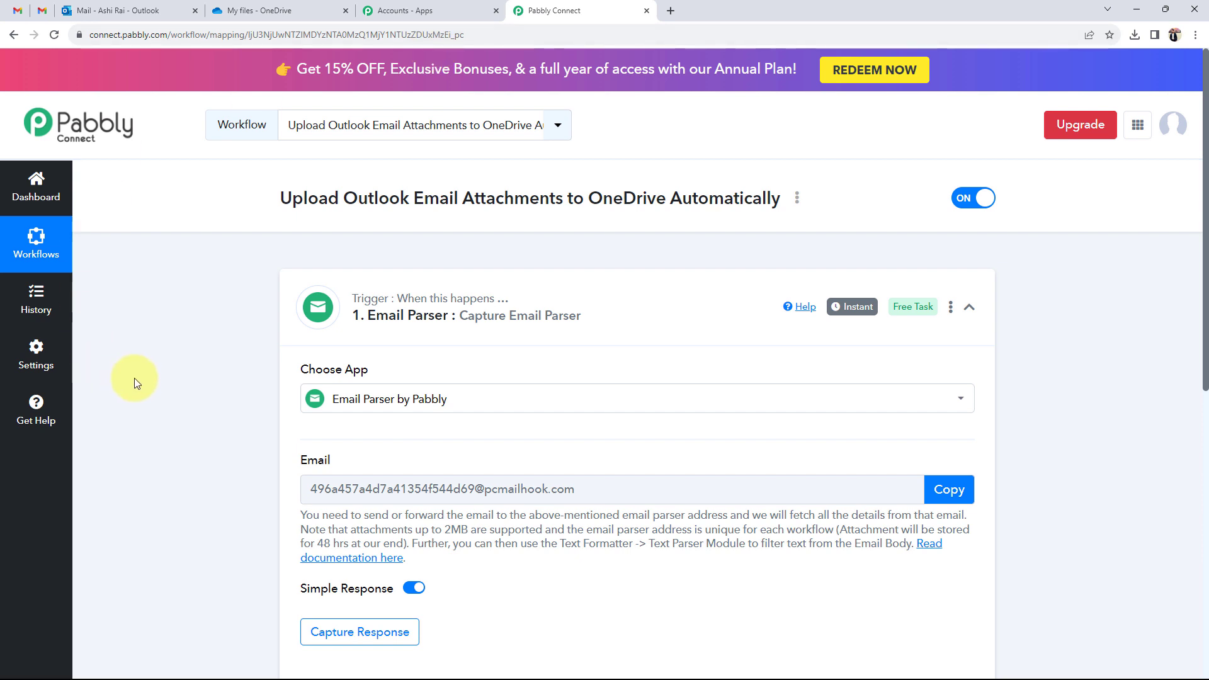
scroll(189, 379, "down", 1)
mouse_move(308, 402)
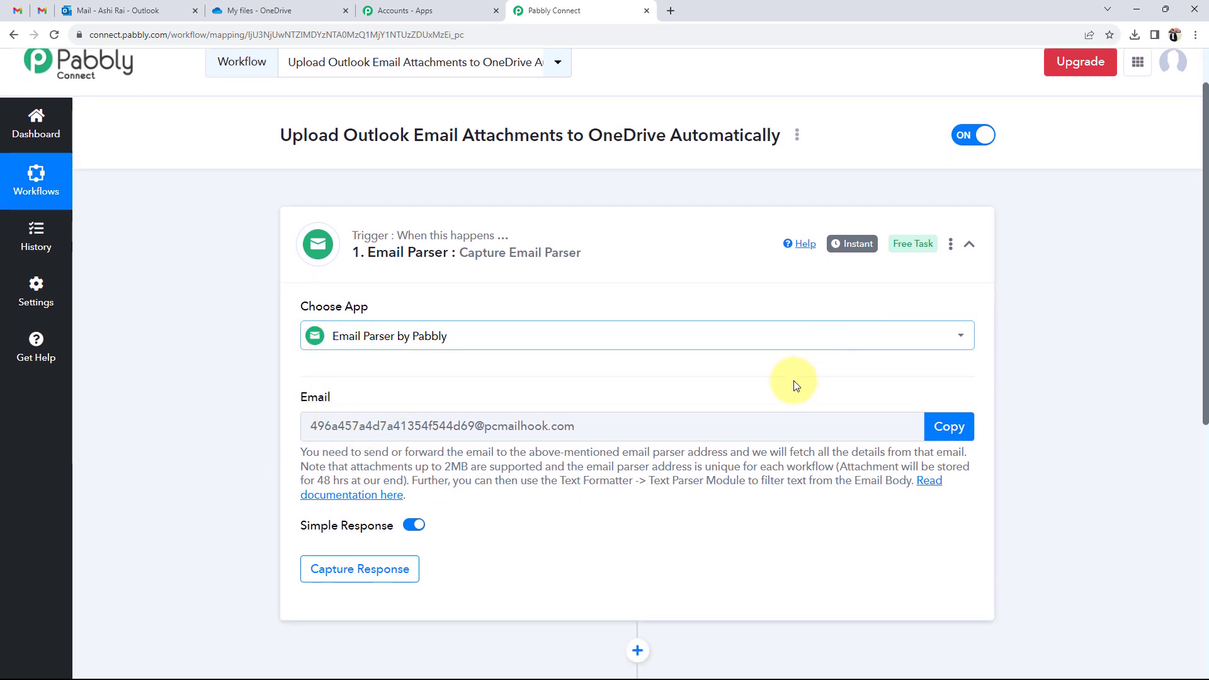
left_click(949, 429)
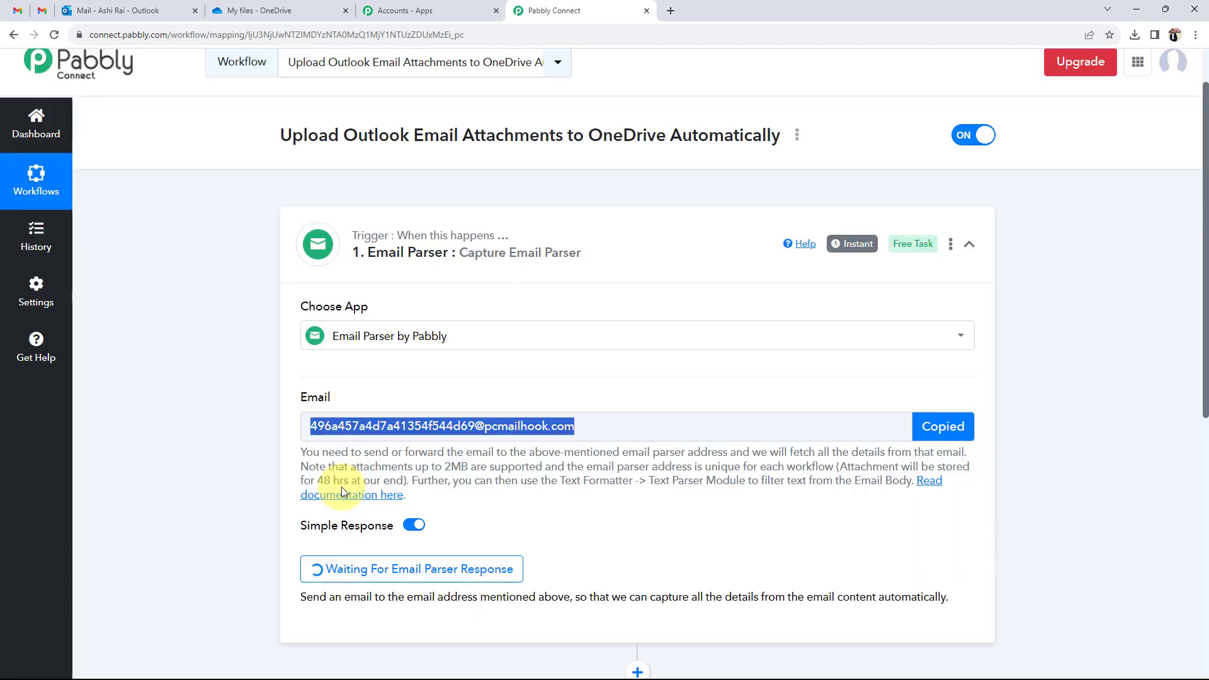
left_click_drag(302, 451, 610, 535)
left_click(611, 535)
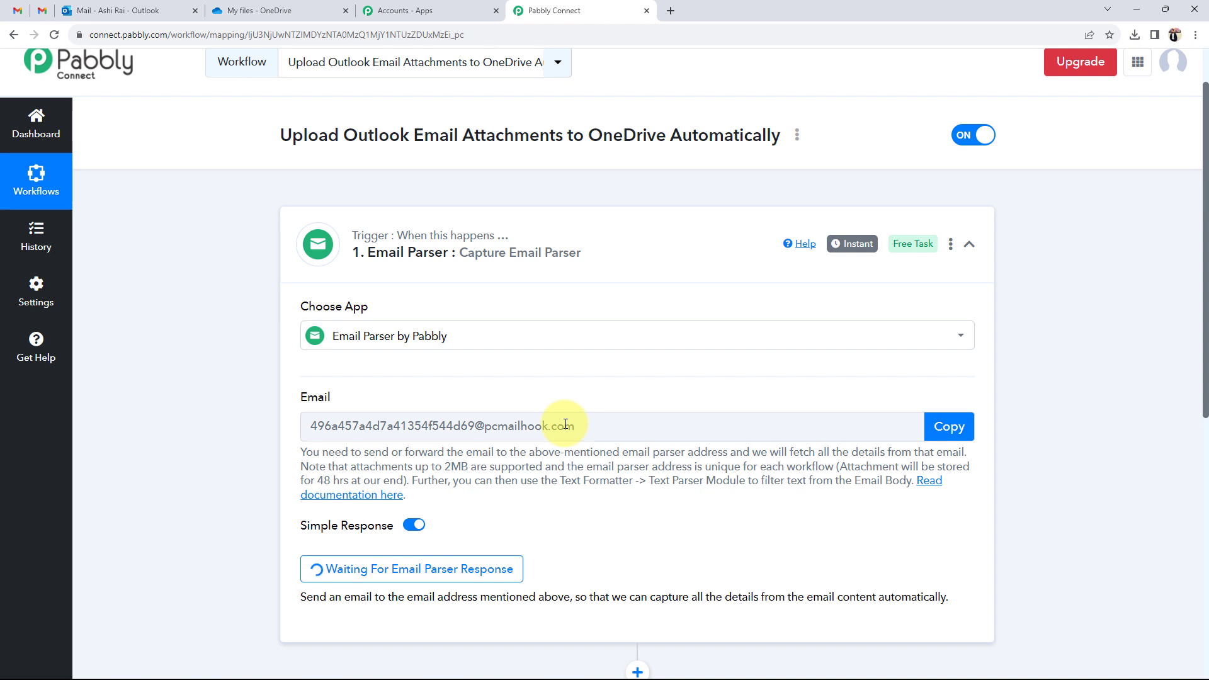
scroll(265, 403, "down", 1)
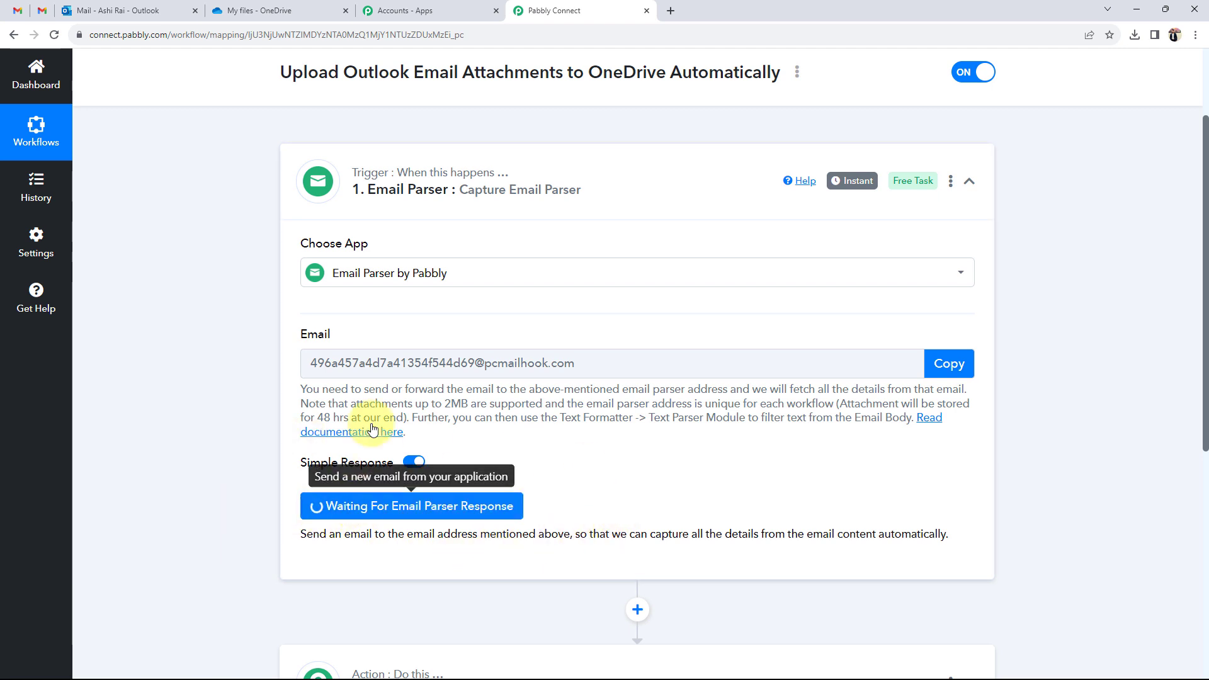
left_click(948, 364)
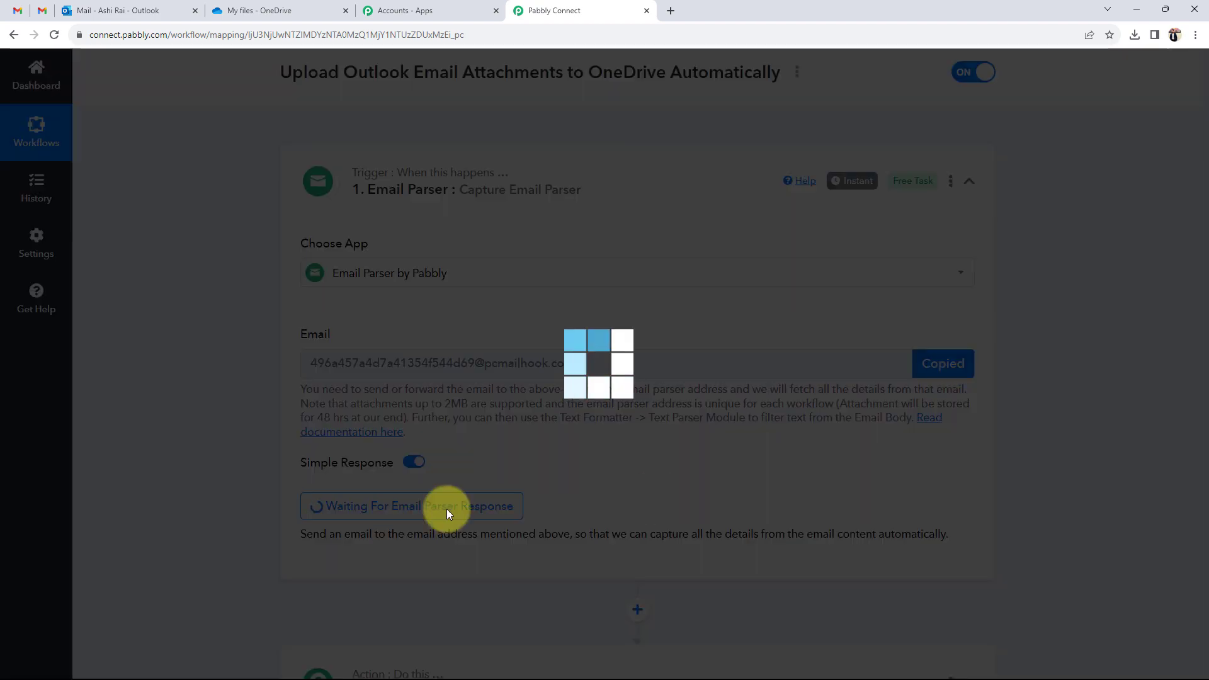
Switch to Outlook and enable forwarding in the mail settings
left_click(104, 11)
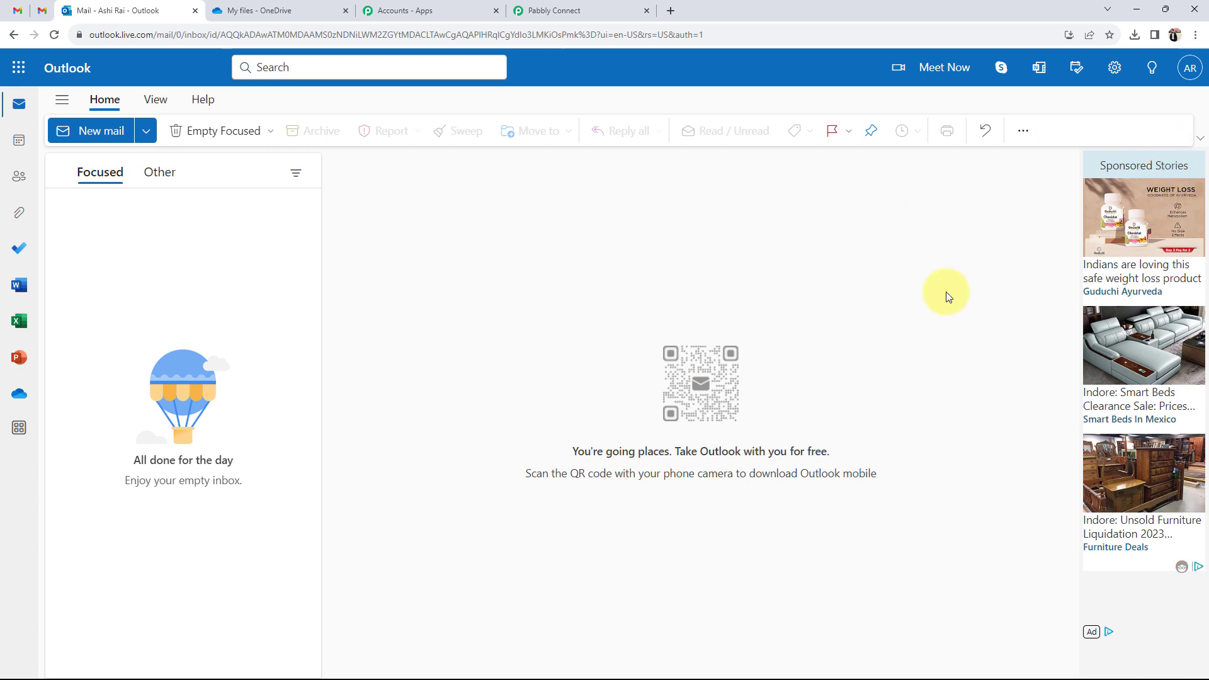
left_click(1115, 68)
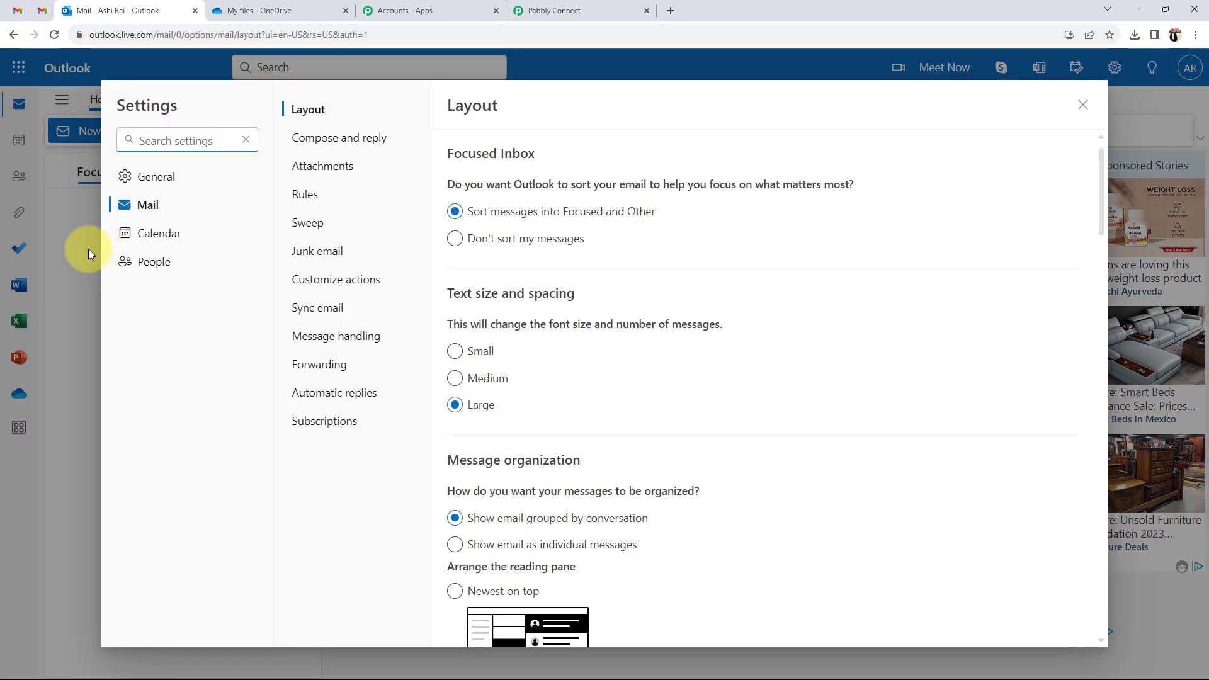
left_click(320, 364)
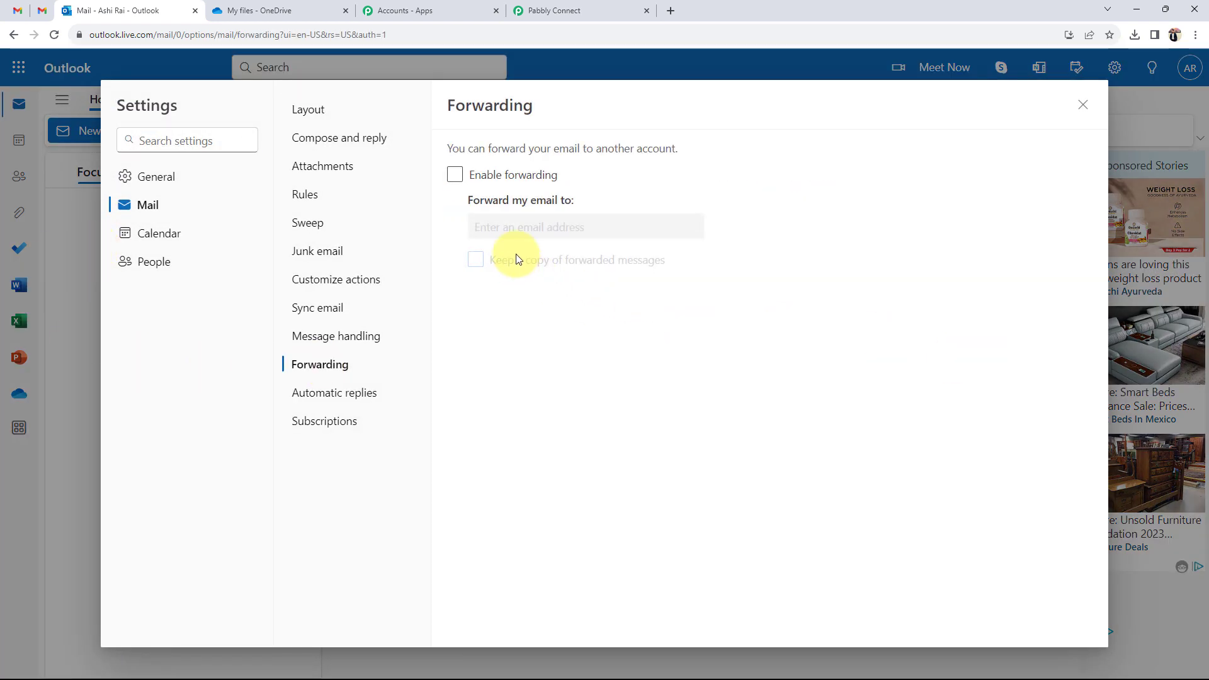
left_click(455, 175)
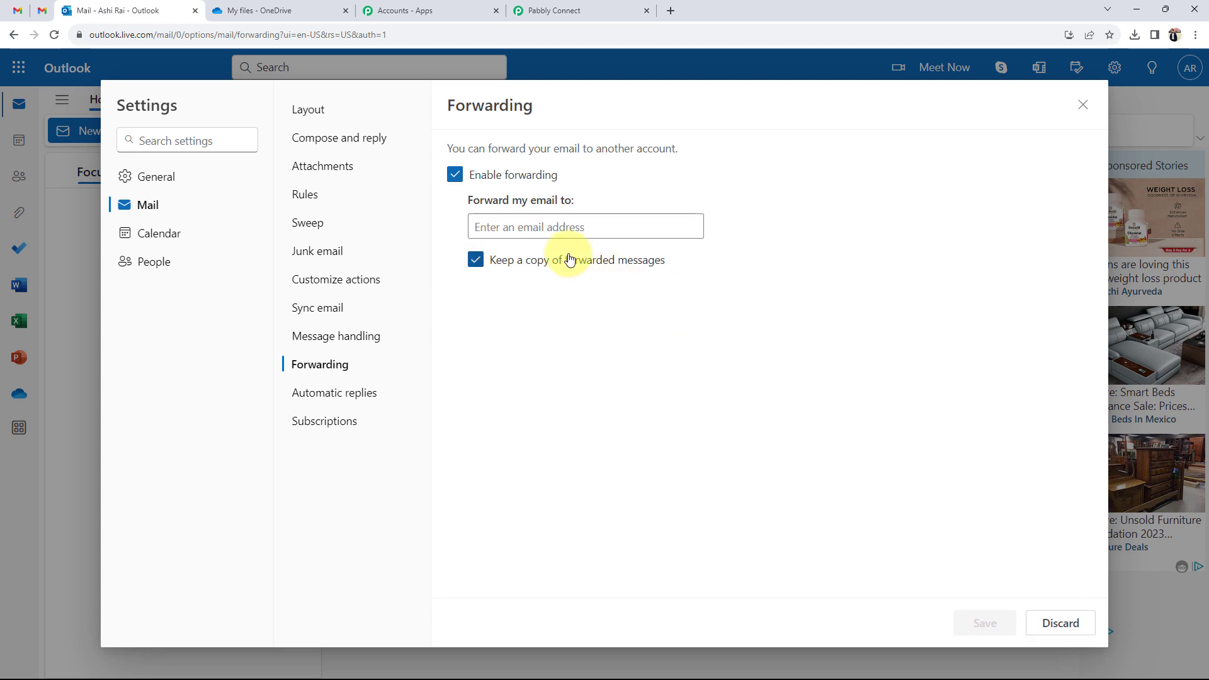
left_click(543, 226)
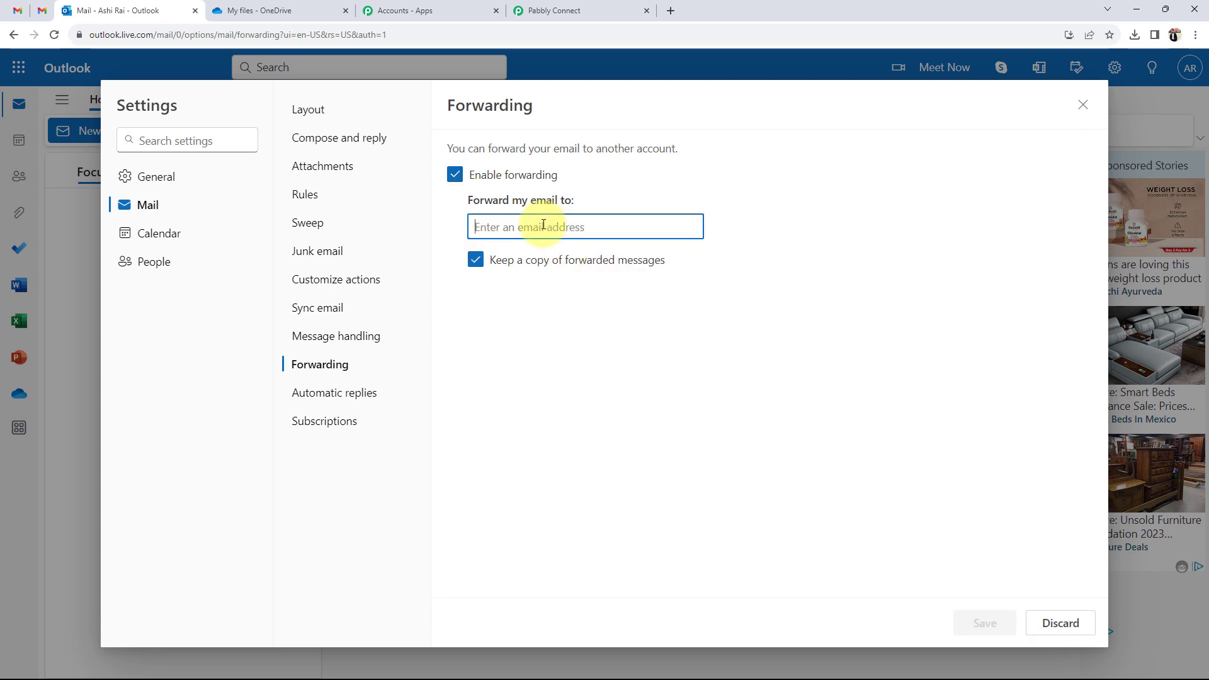
Enter the email parser address from Pabbly Connect as Outlook's forwarding address and save the forwarding settings
left_click(553, 18)
left_click(945, 368)
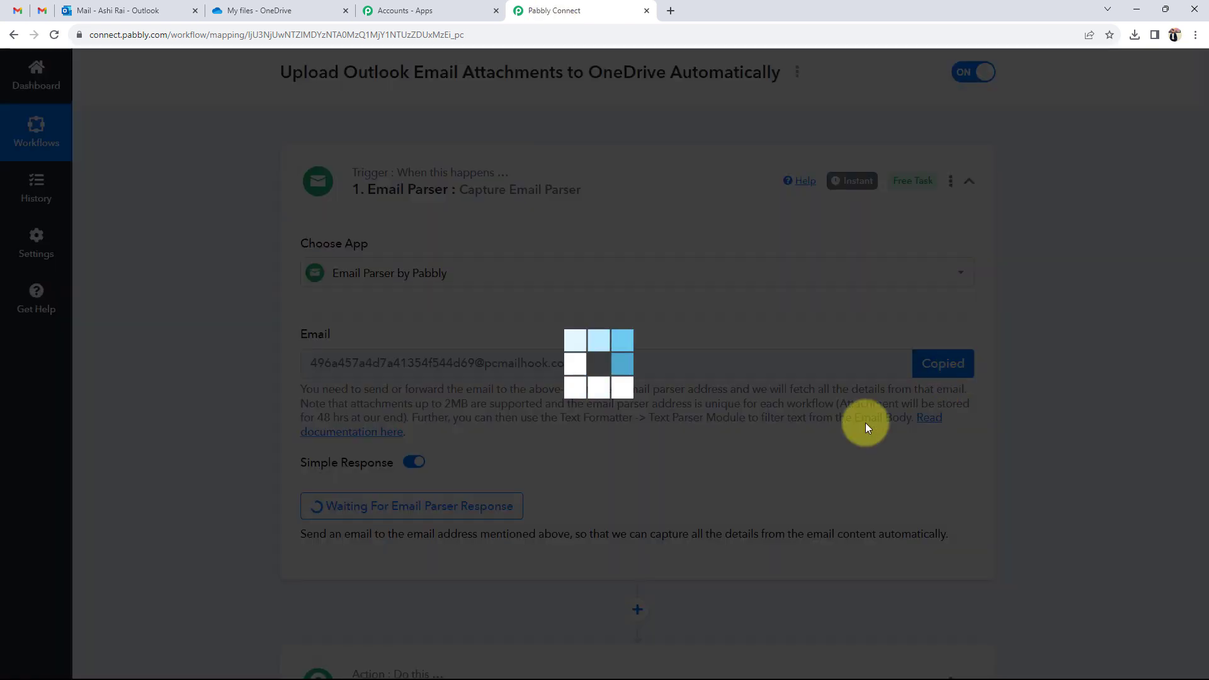
left_click(151, 10)
key("ctrl+v")
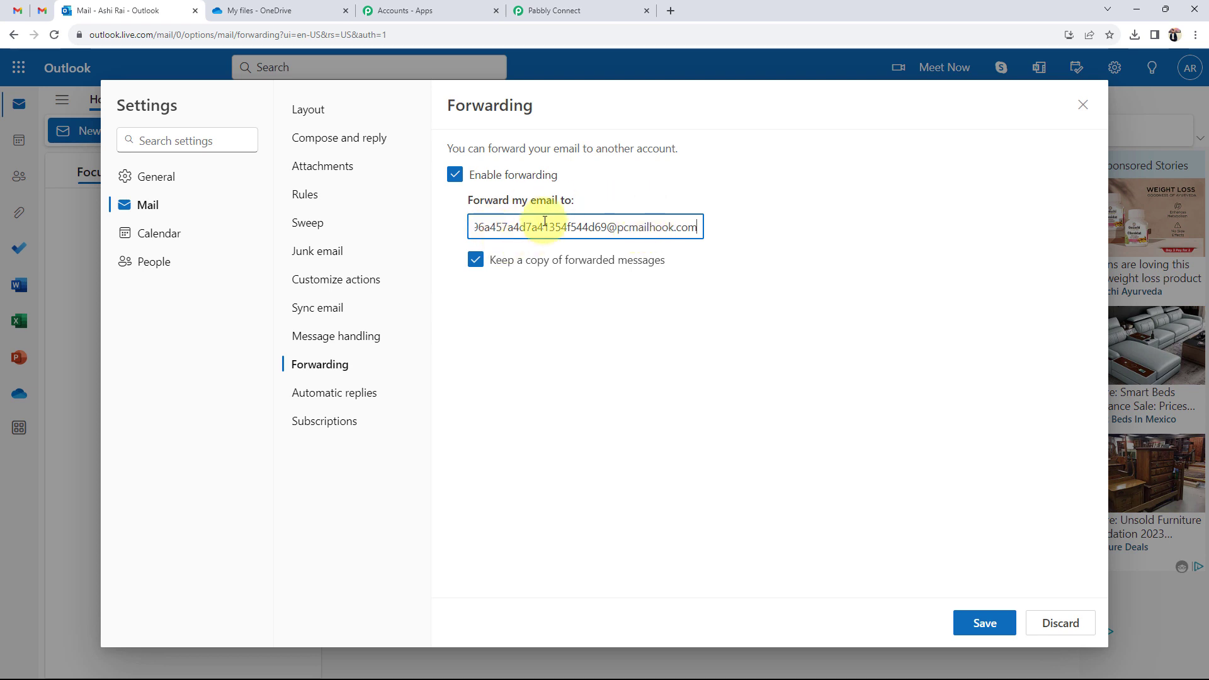
left_click(548, 13)
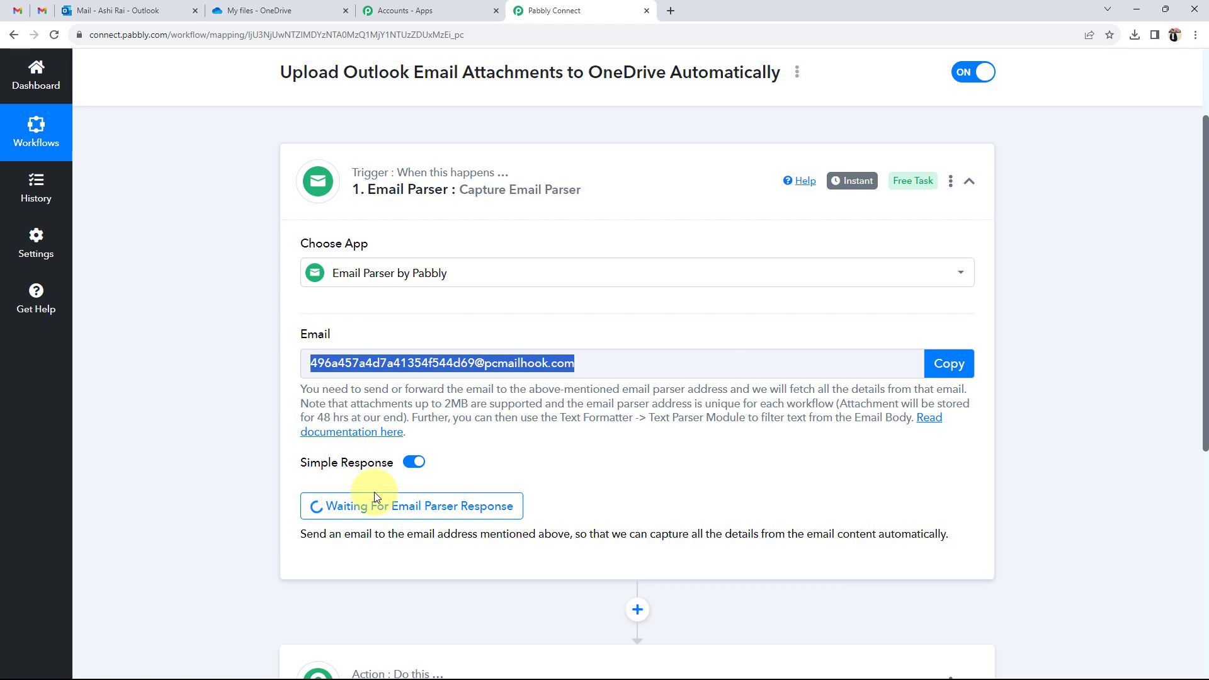
left_click(180, 10)
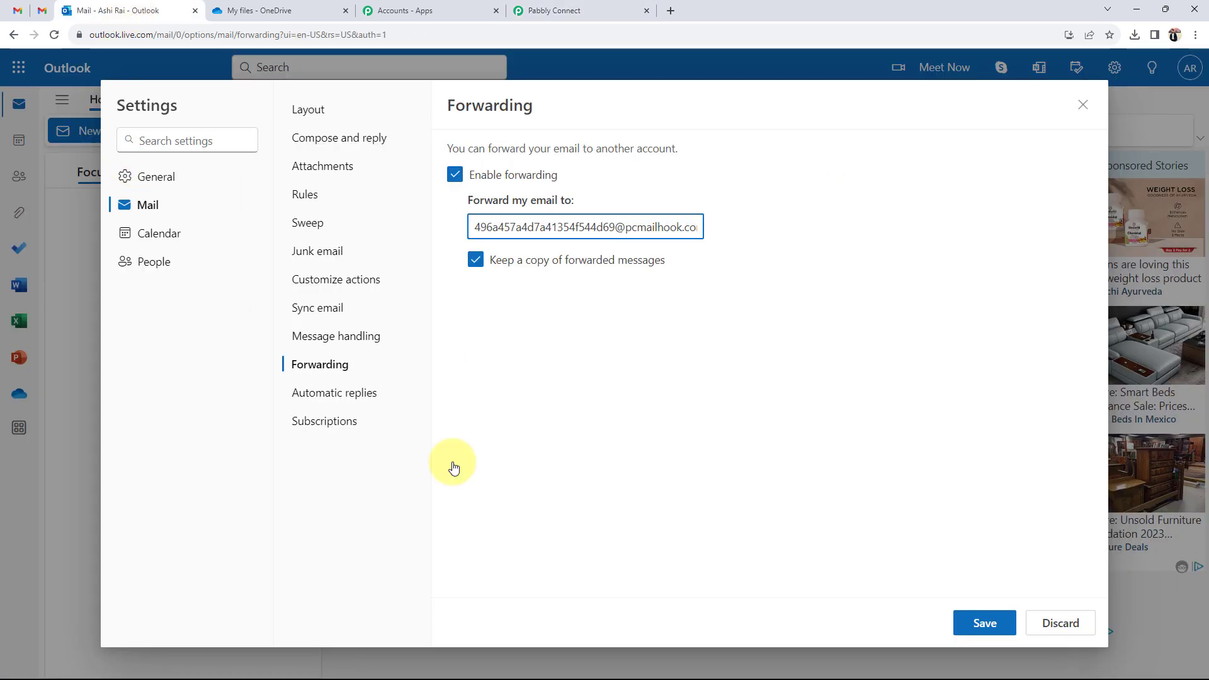
left_click(963, 614)
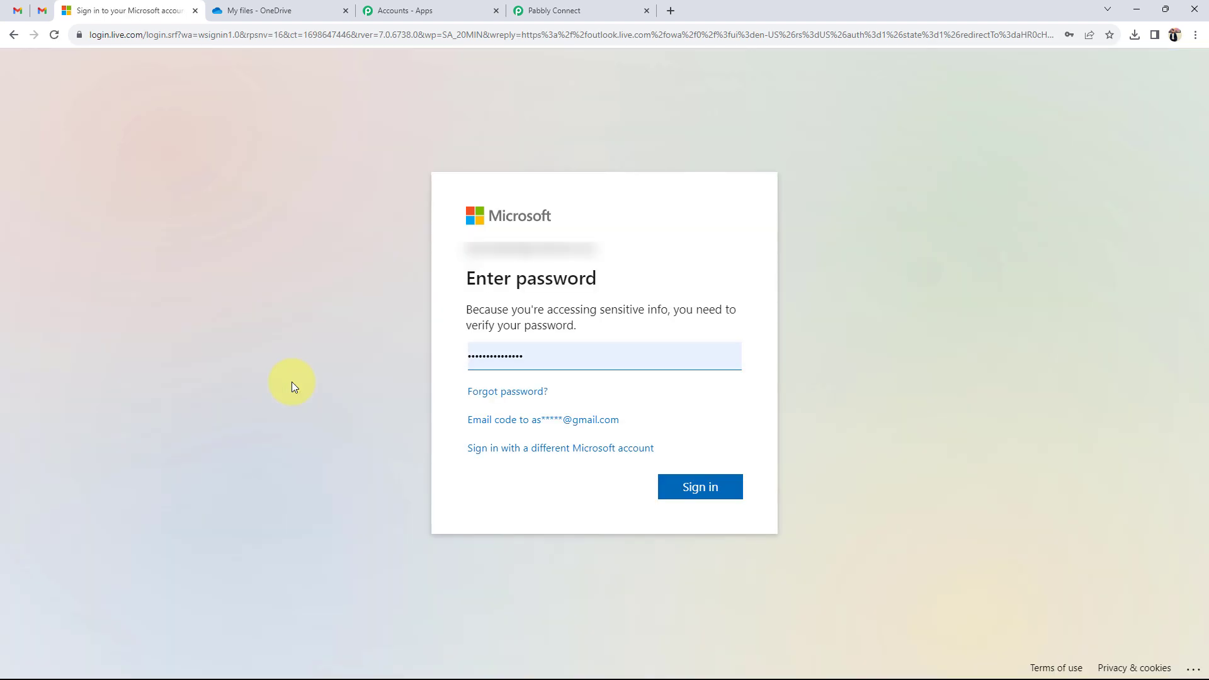
Verify the Microsoft account with its password and close Outlook's forwarding settings
left_click(683, 492)
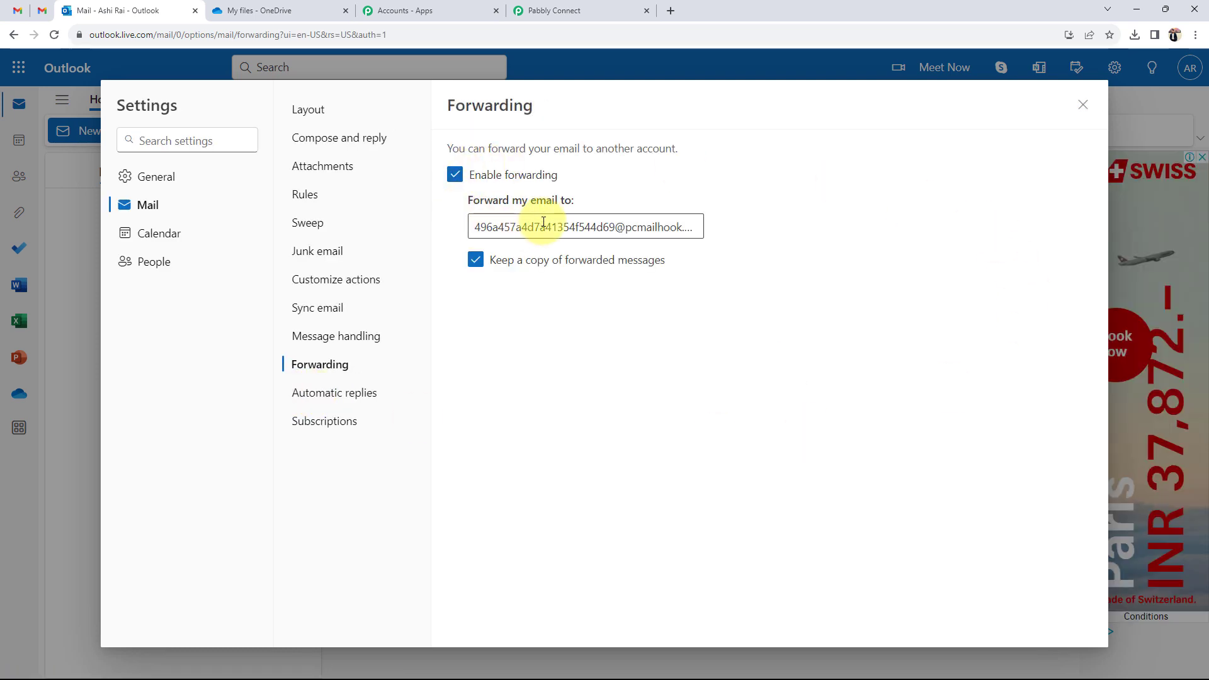
left_click(1088, 107)
Check in Pabbly Connect whether the email parser trigger is waiting for a response, then return to the Outlook inbox
left_click(536, 11)
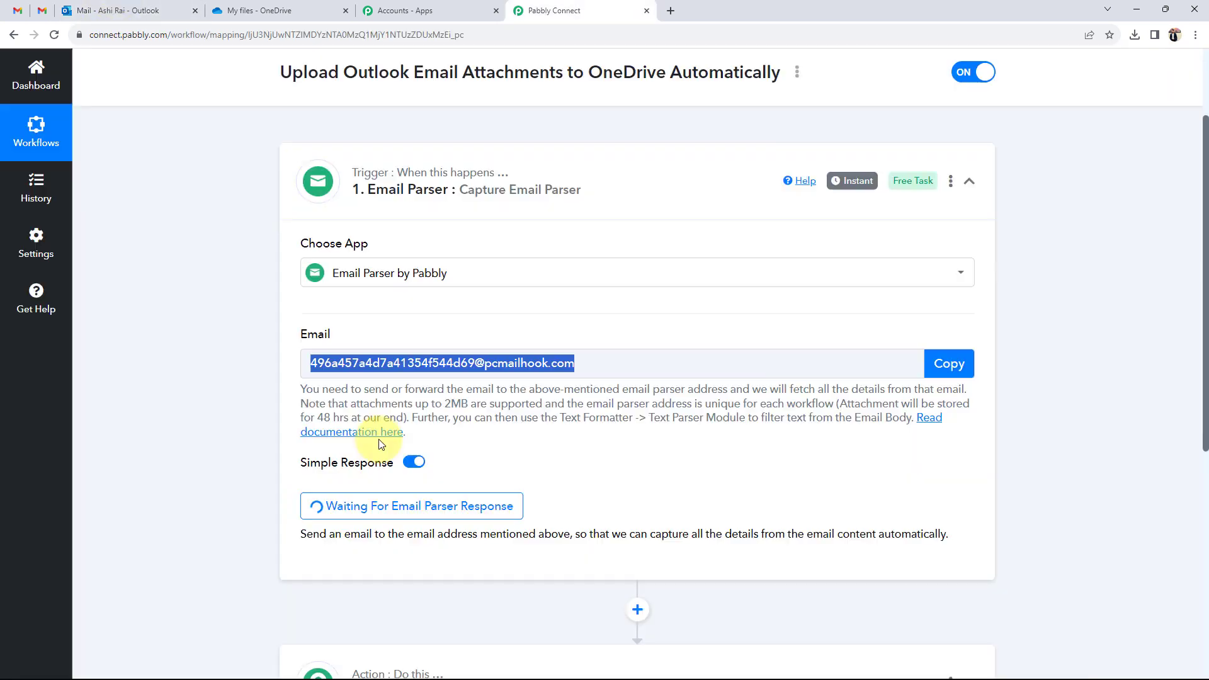
left_click(68, 9)
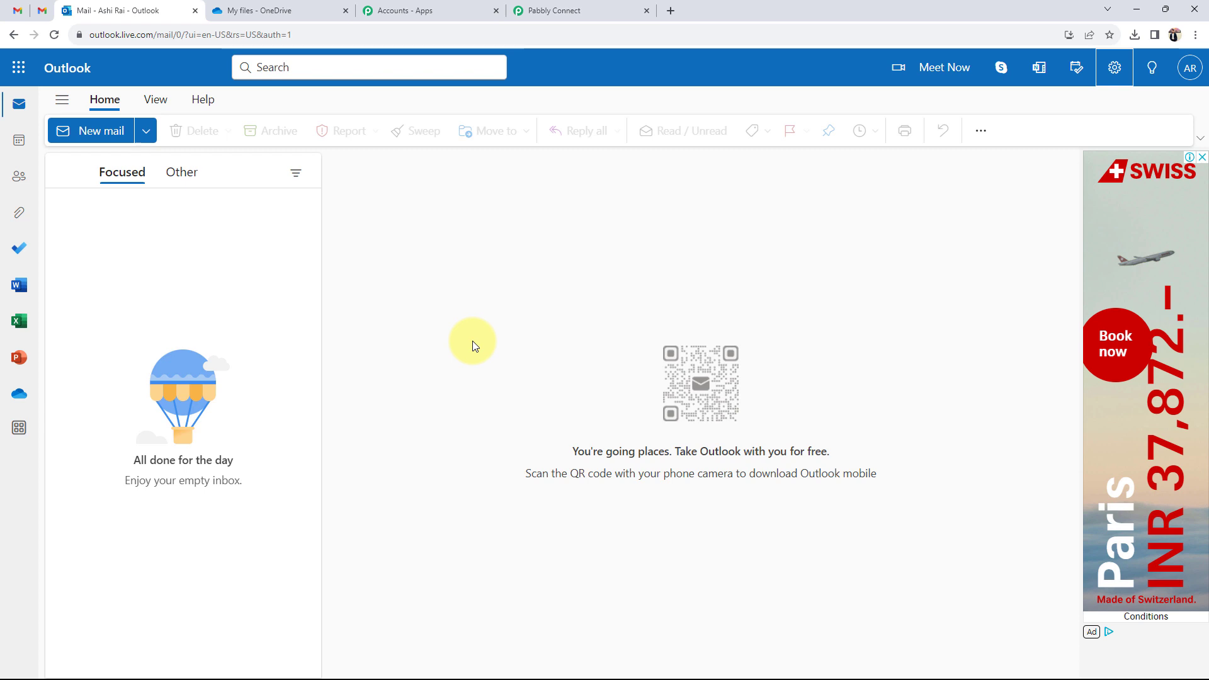
left_click(540, 10)
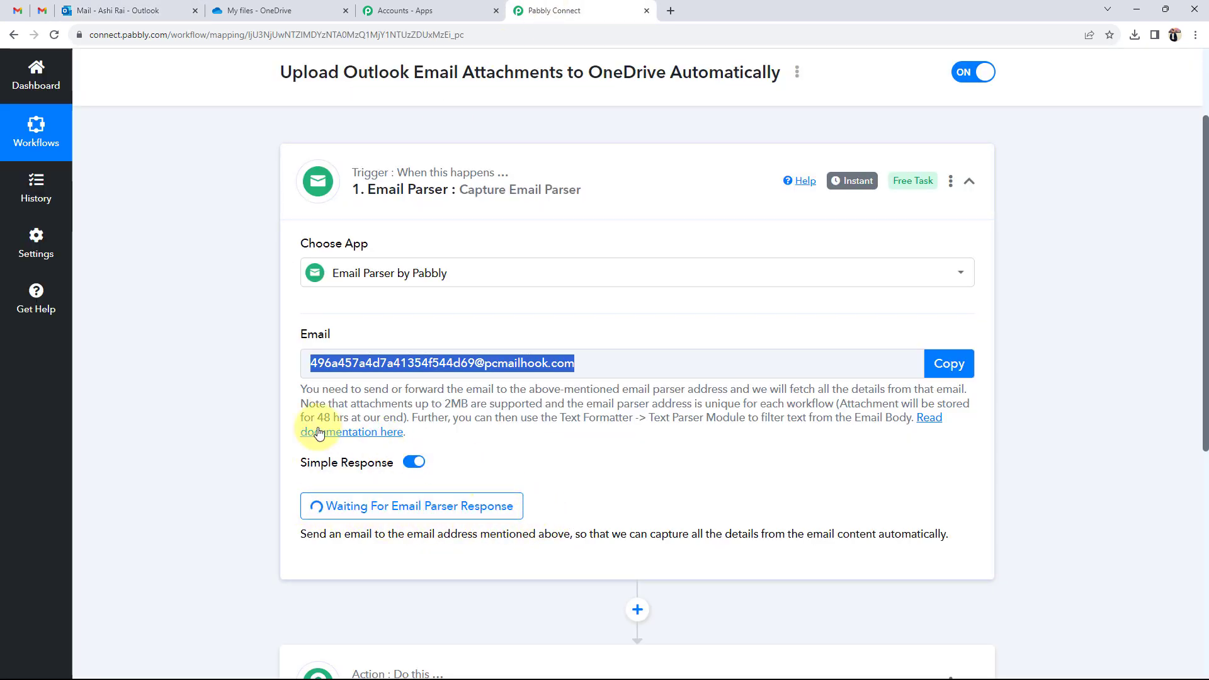
left_click(144, 5)
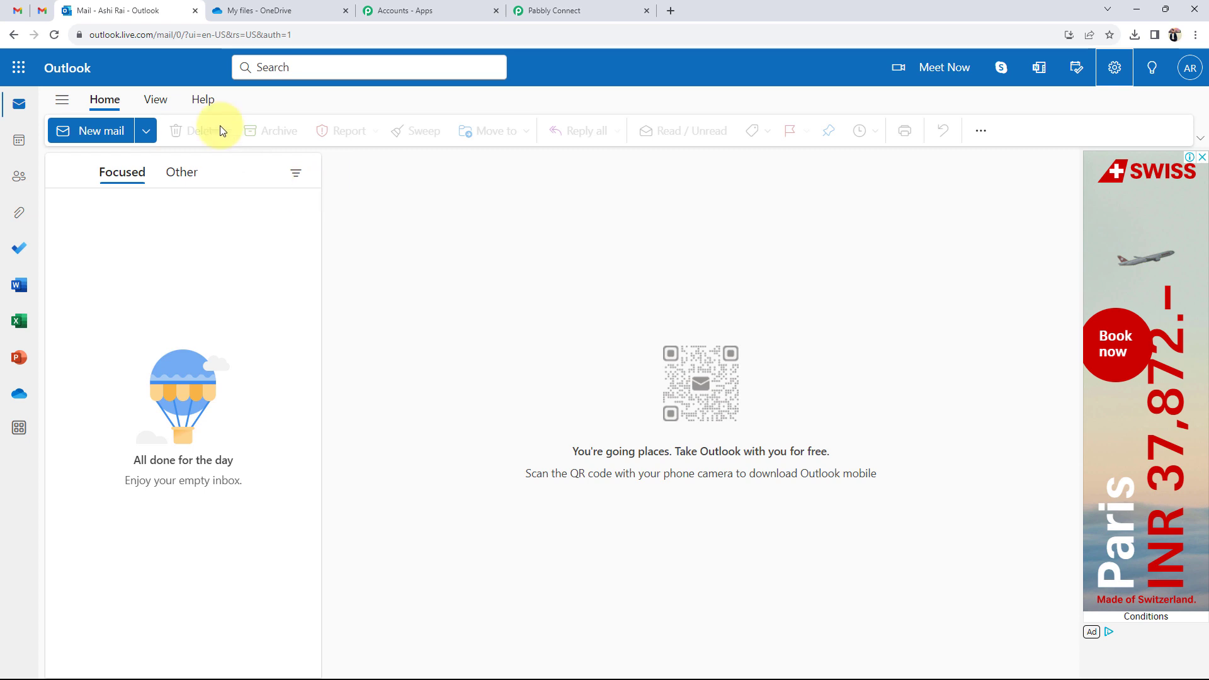
Switch to Gmail, attach wordpress-pdf-invoice-plugin-sample to the "Order Confirmation and Invoice" draft and send it as the test email
left_click(16, 10)
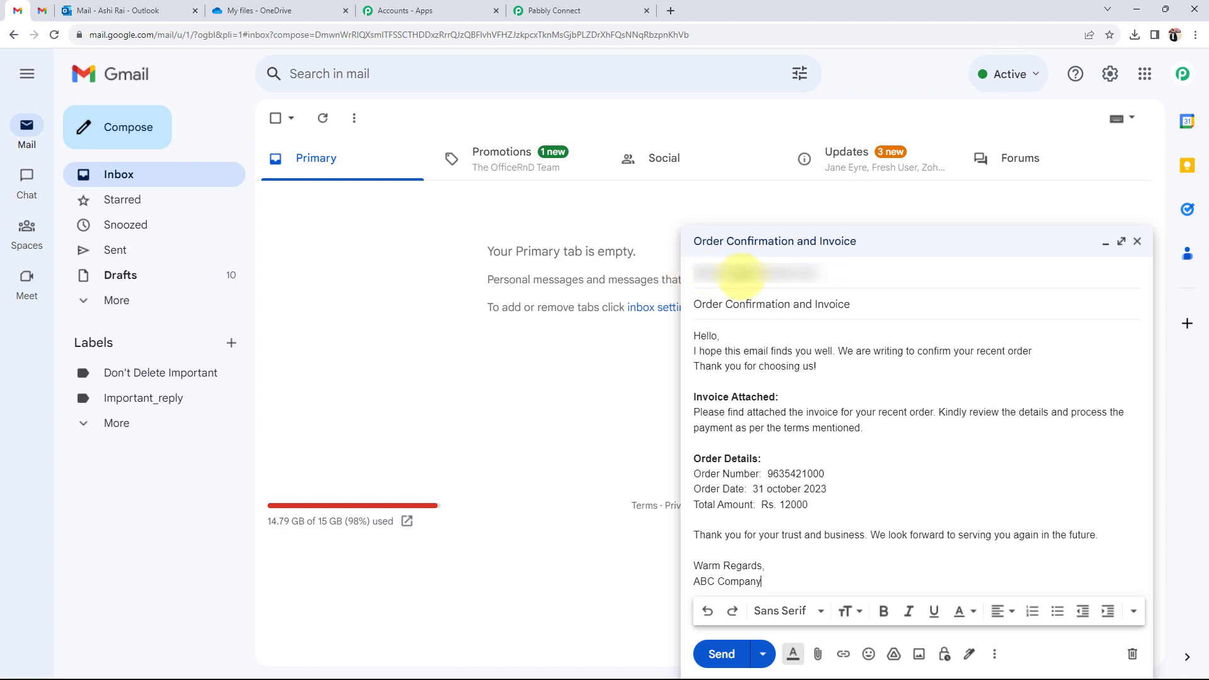
mouse_move(793, 274)
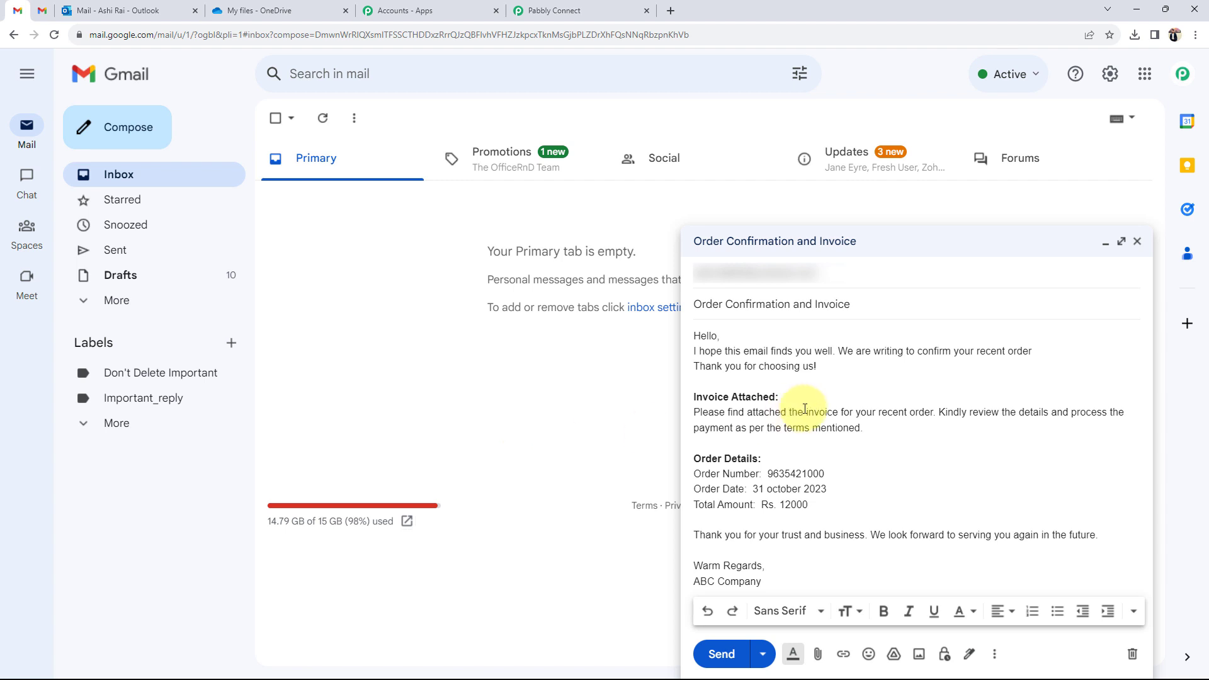
left_click(816, 655)
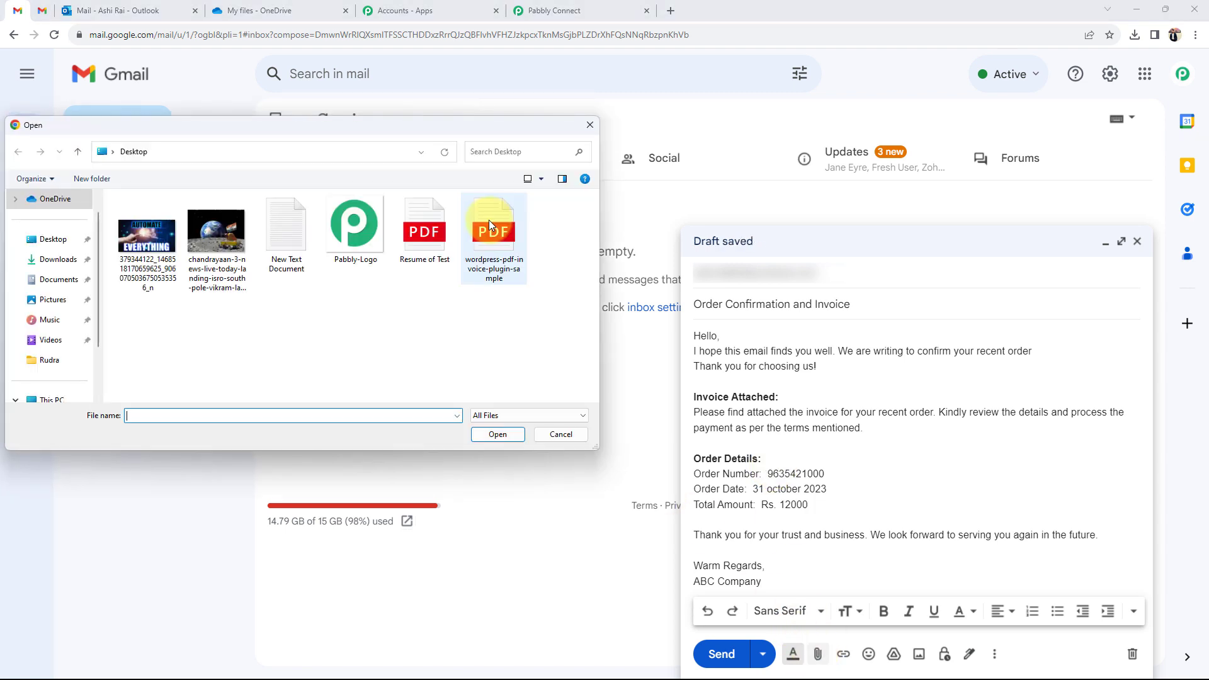
left_click(484, 237)
double_click(485, 236)
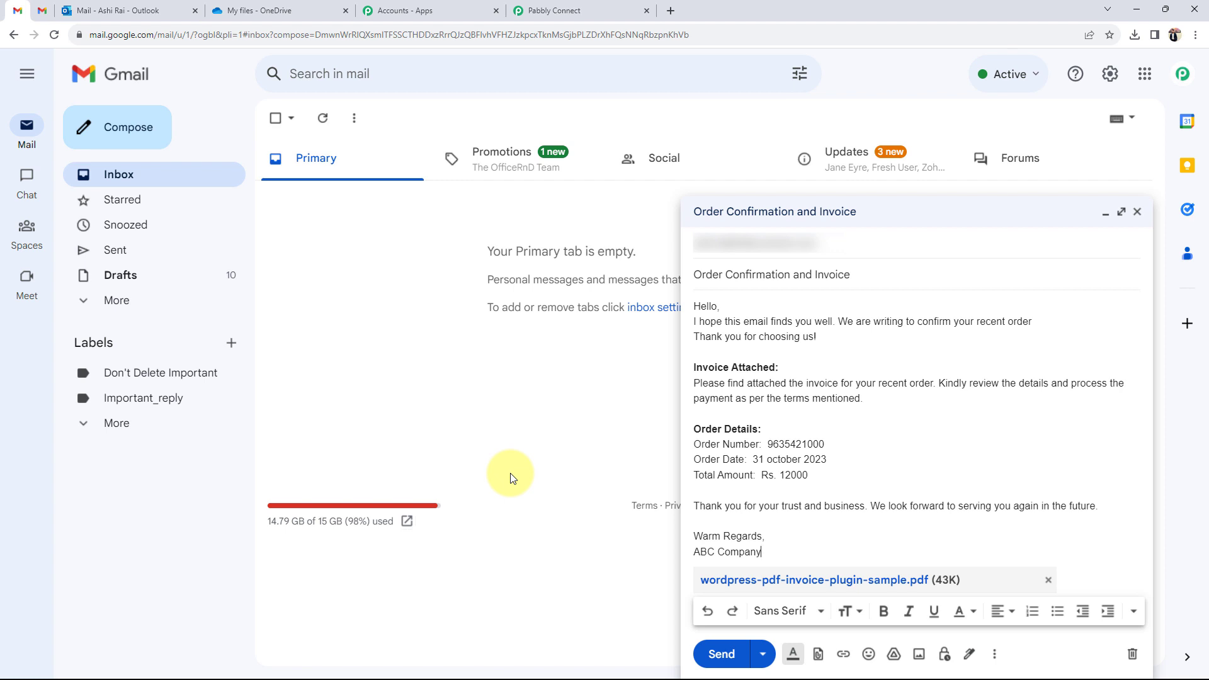
left_click(711, 654)
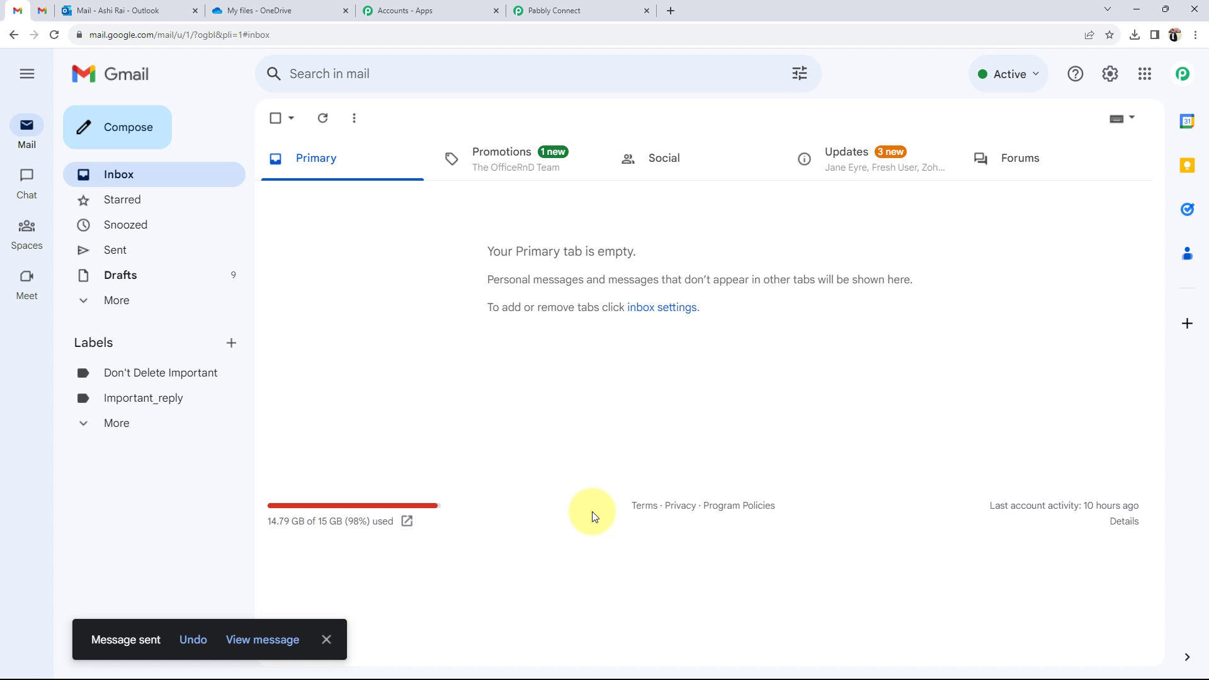
Refresh the Outlook inbox and examine the "Order Confirmation and Invoice" email and its PDF attachment
left_click(129, 10)
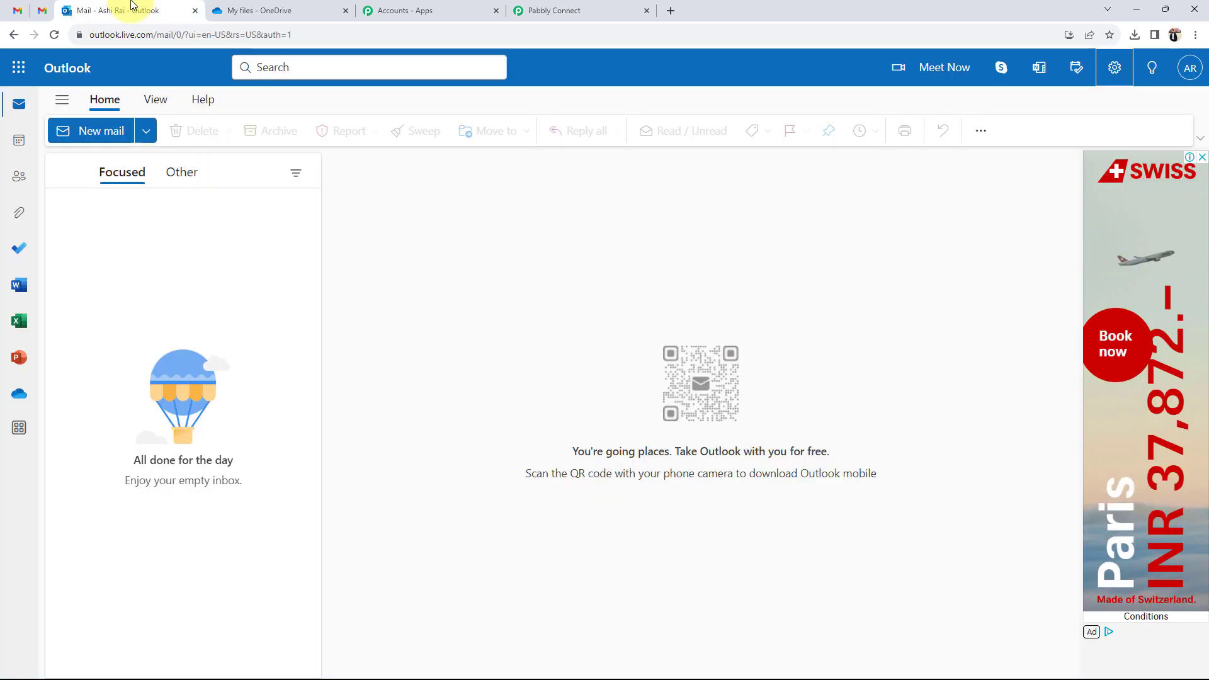
left_click(54, 36)
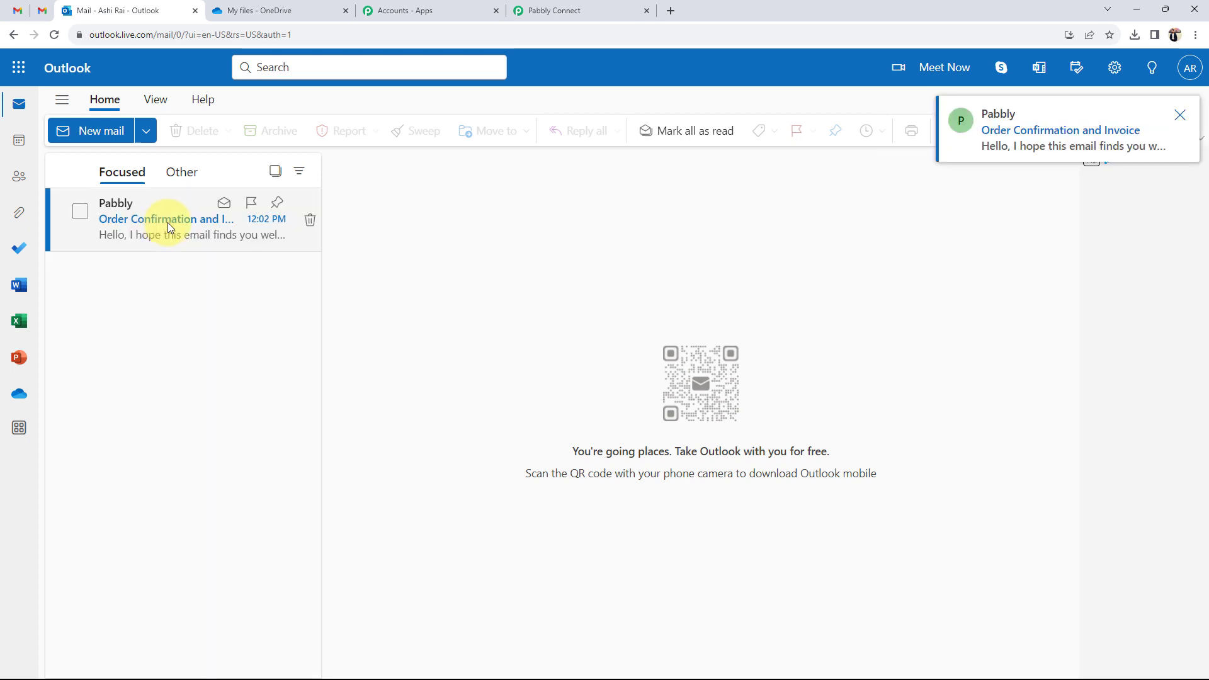
left_click(160, 224)
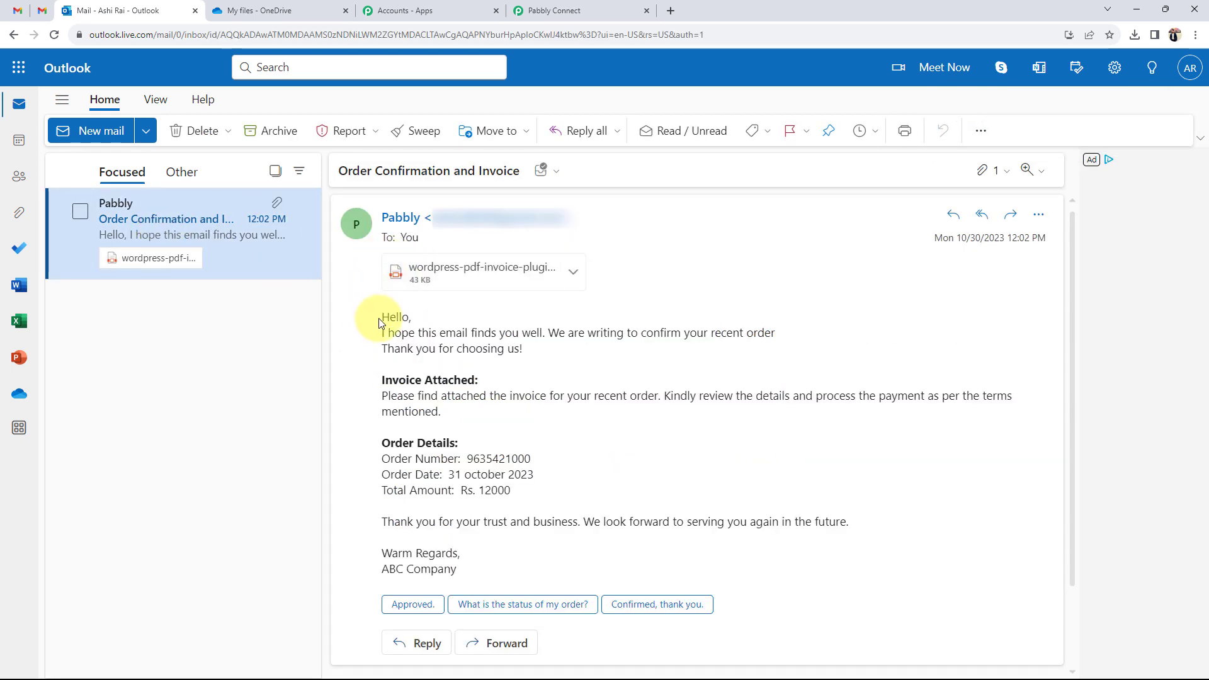
left_click(420, 276)
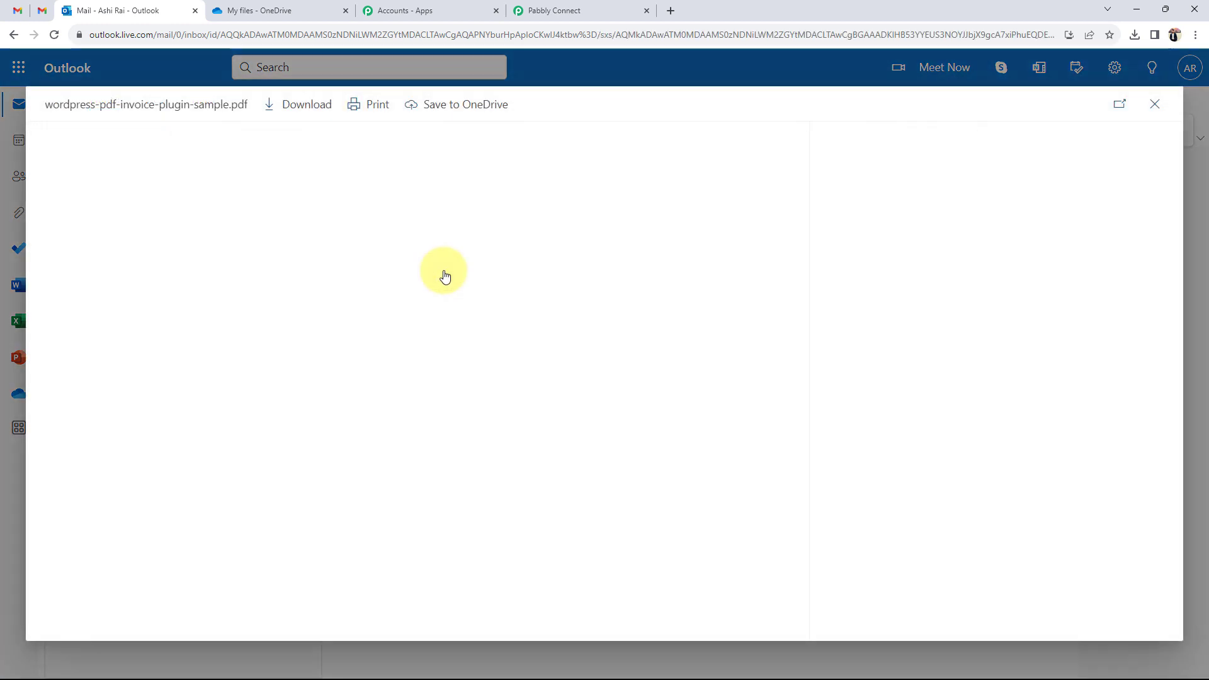
scroll(665, 418, "down", 4)
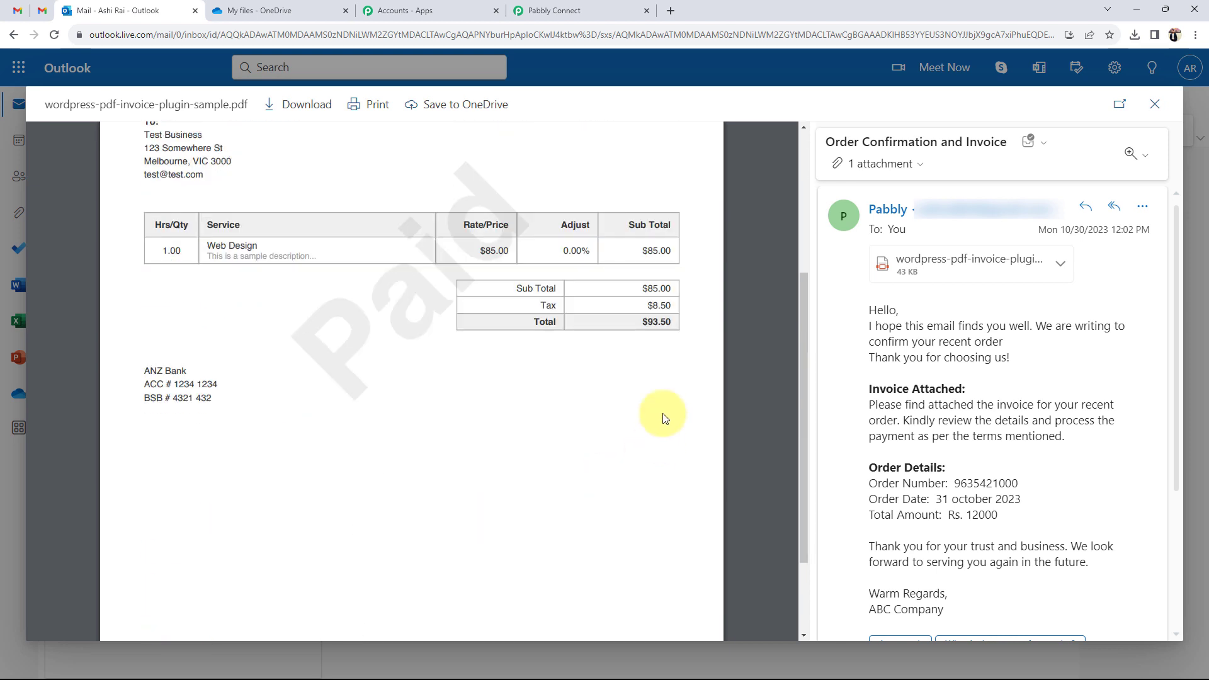
scroll(216, 346, "down", 3)
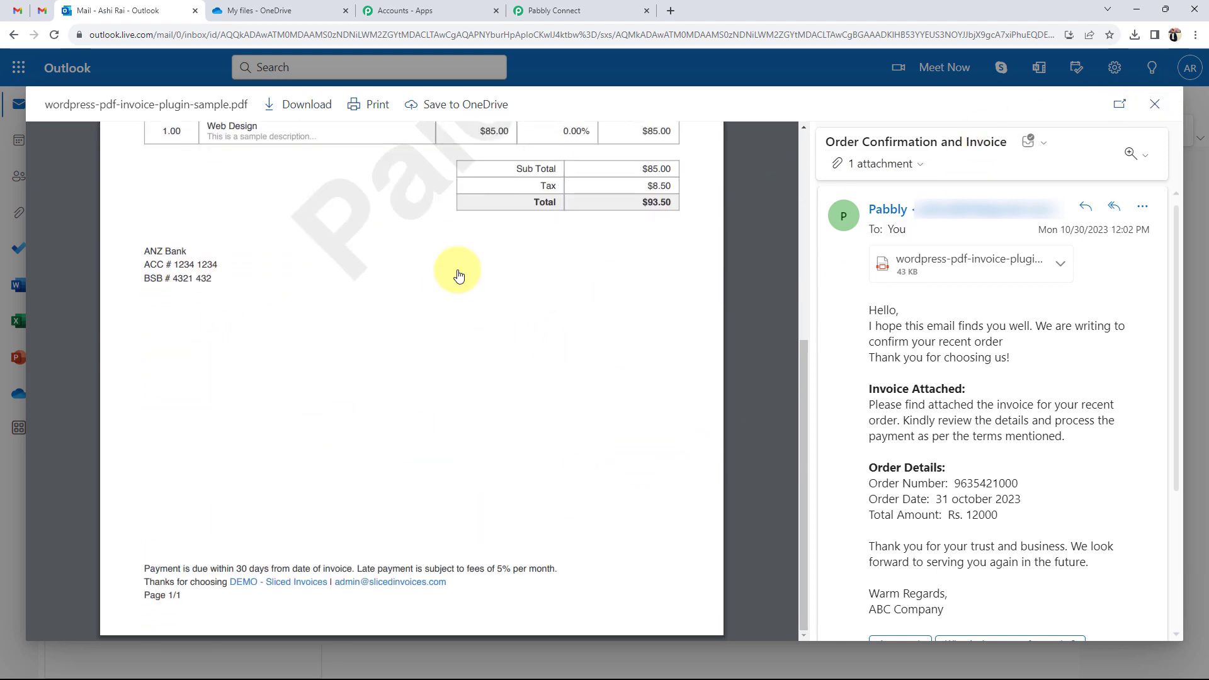
left_click(1156, 105)
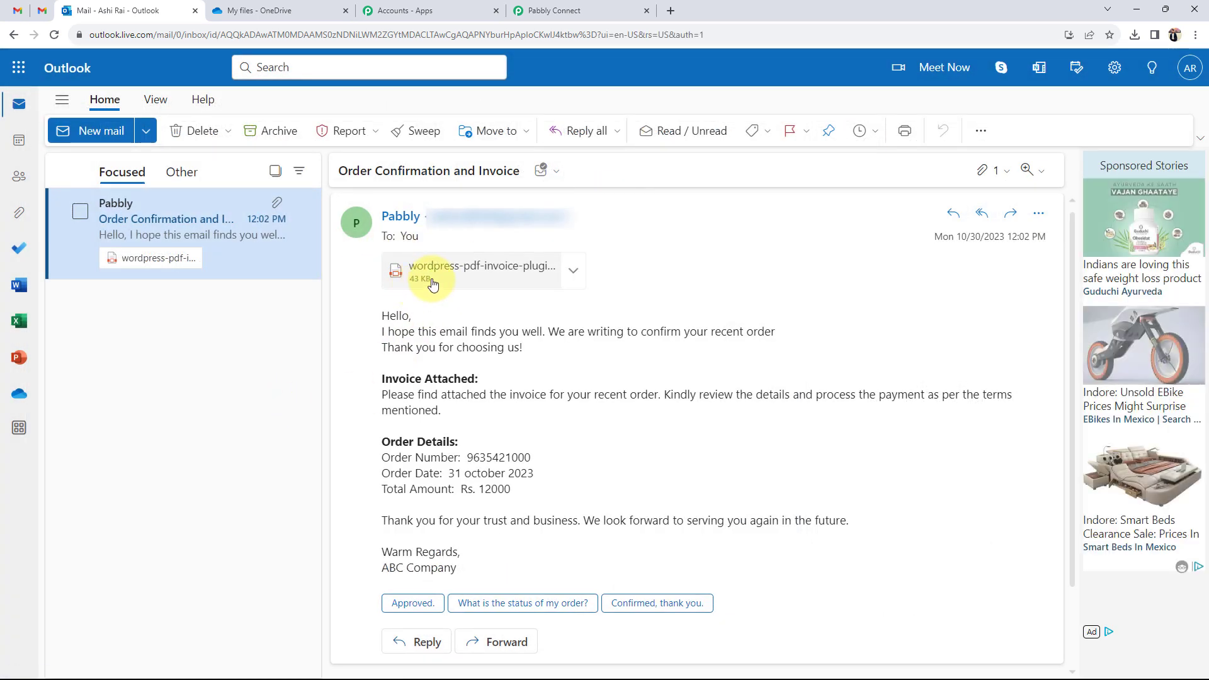
left_click(243, 6)
left_click(167, 9)
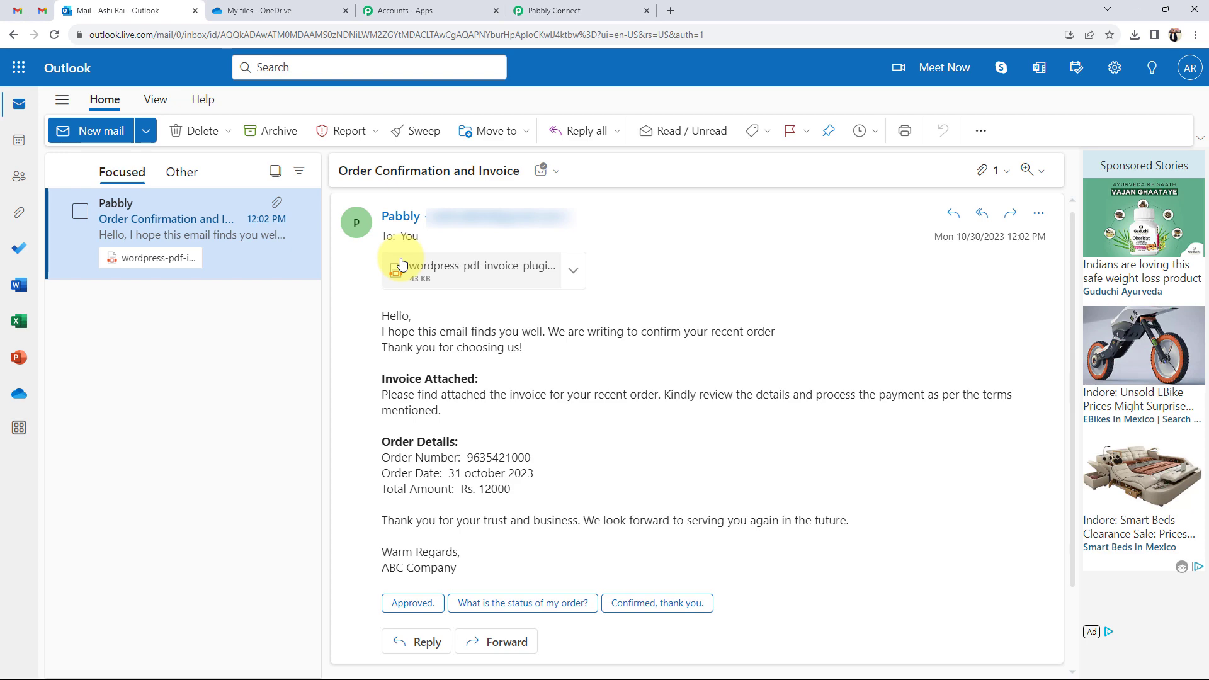
Switch to Pabbly Connect and examine the captured email parser response, including the recipient, sender, subject and attachment link
left_click(523, 11)
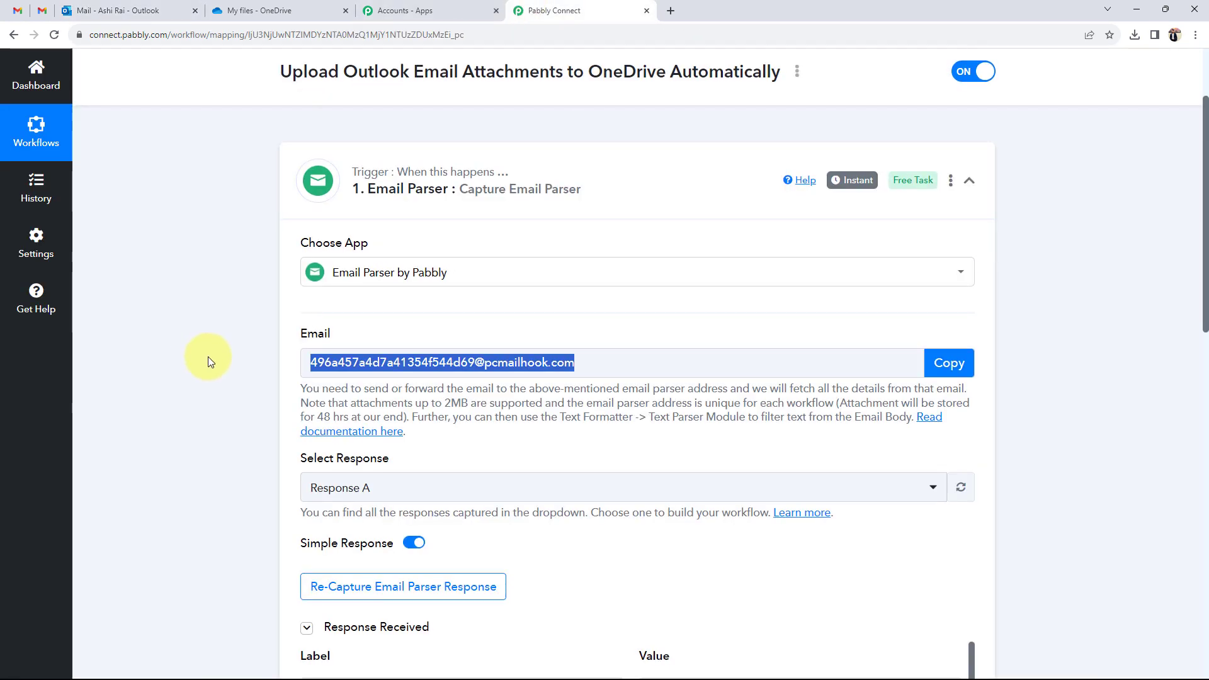
scroll(208, 357, "down", 4)
scroll(207, 357, "down", 2)
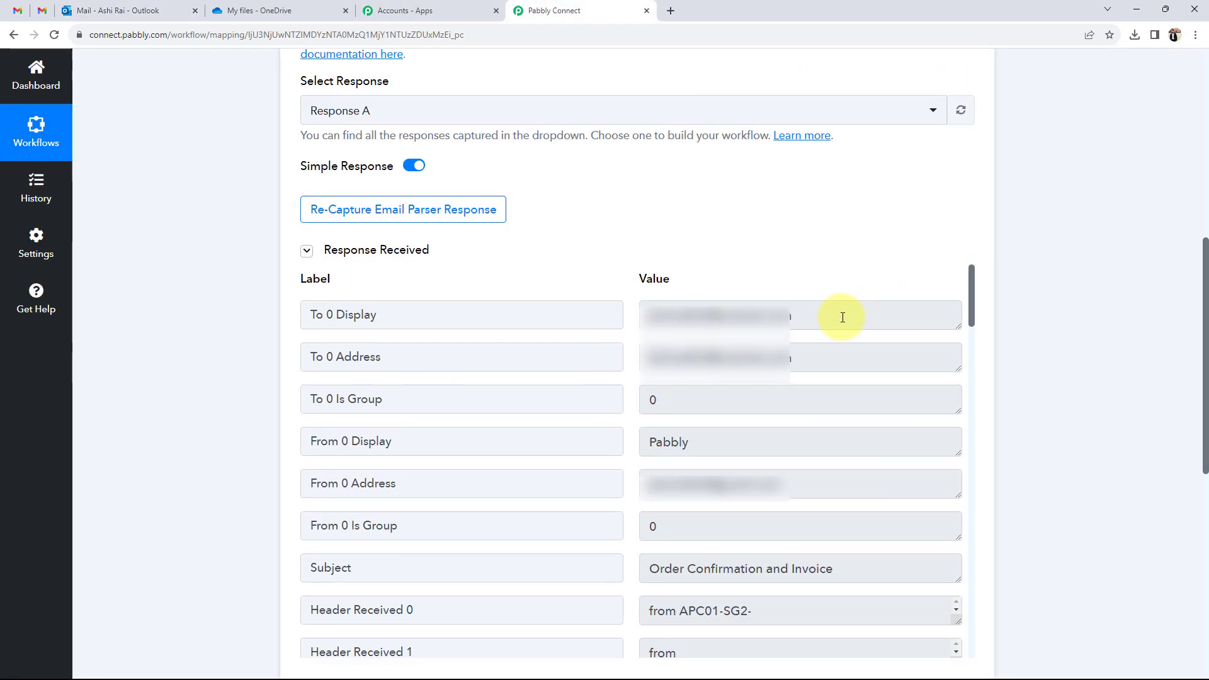
left_click_drag(844, 316, 577, 308)
scroll(521, 400, "down", 2)
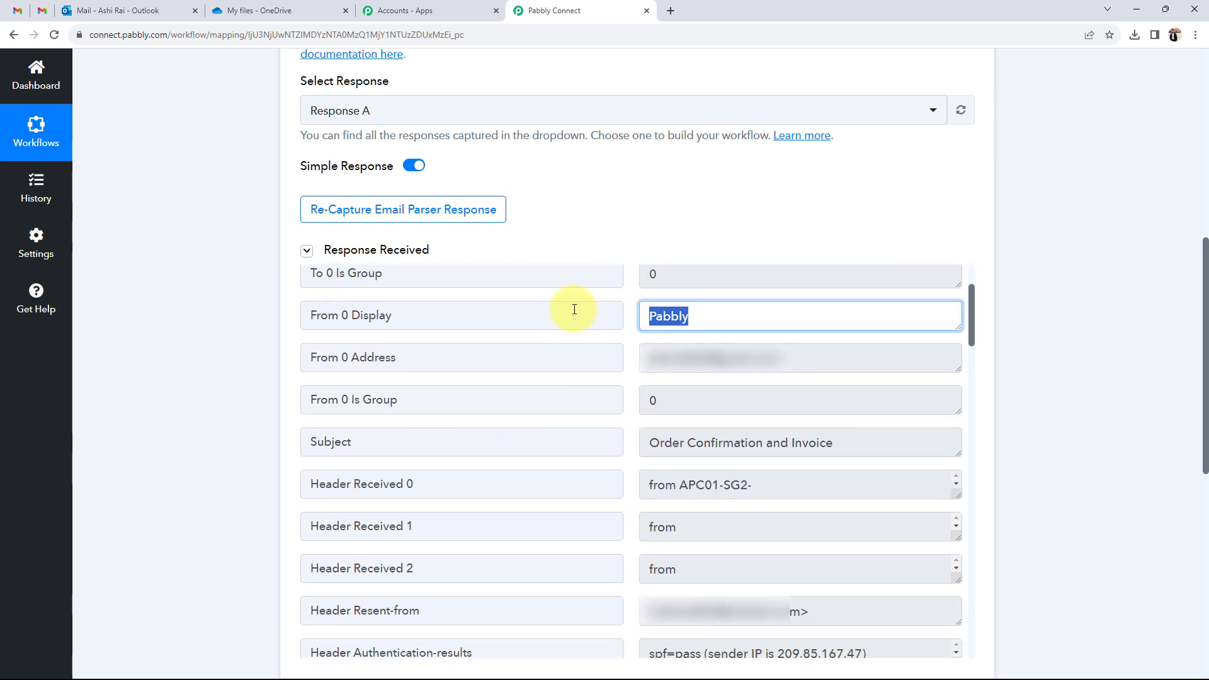
left_click_drag(784, 355, 610, 348)
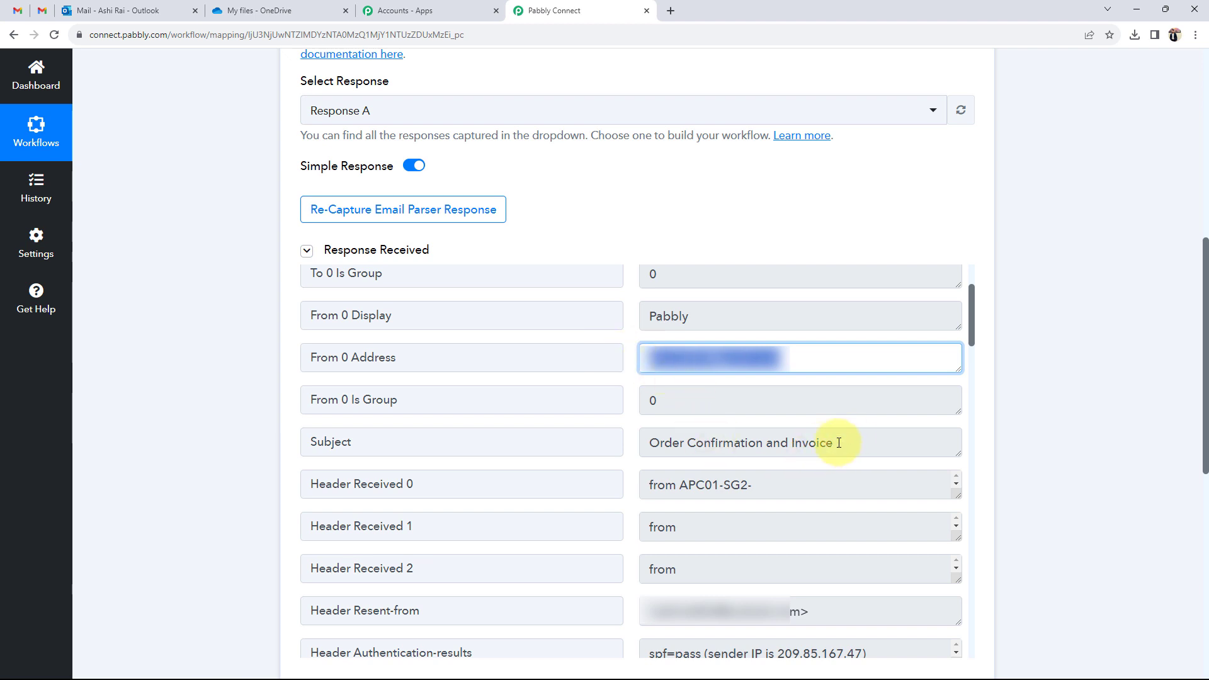
left_click_drag(838, 444, 640, 444)
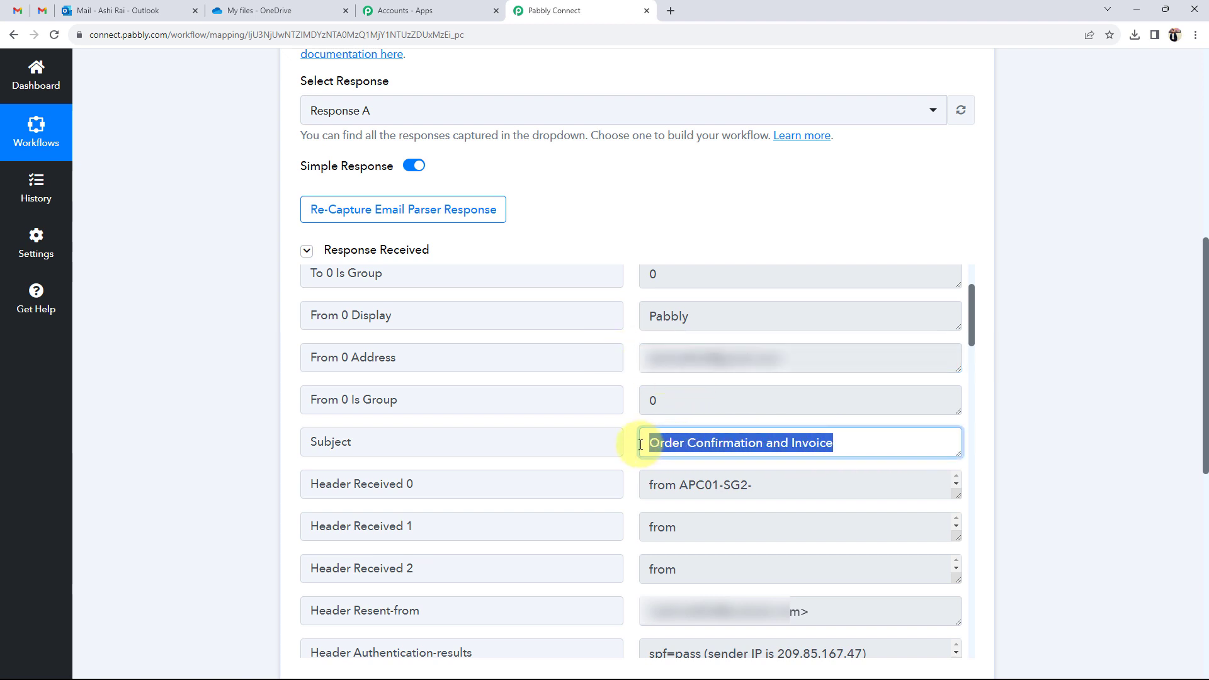
scroll(648, 451, "down", 6)
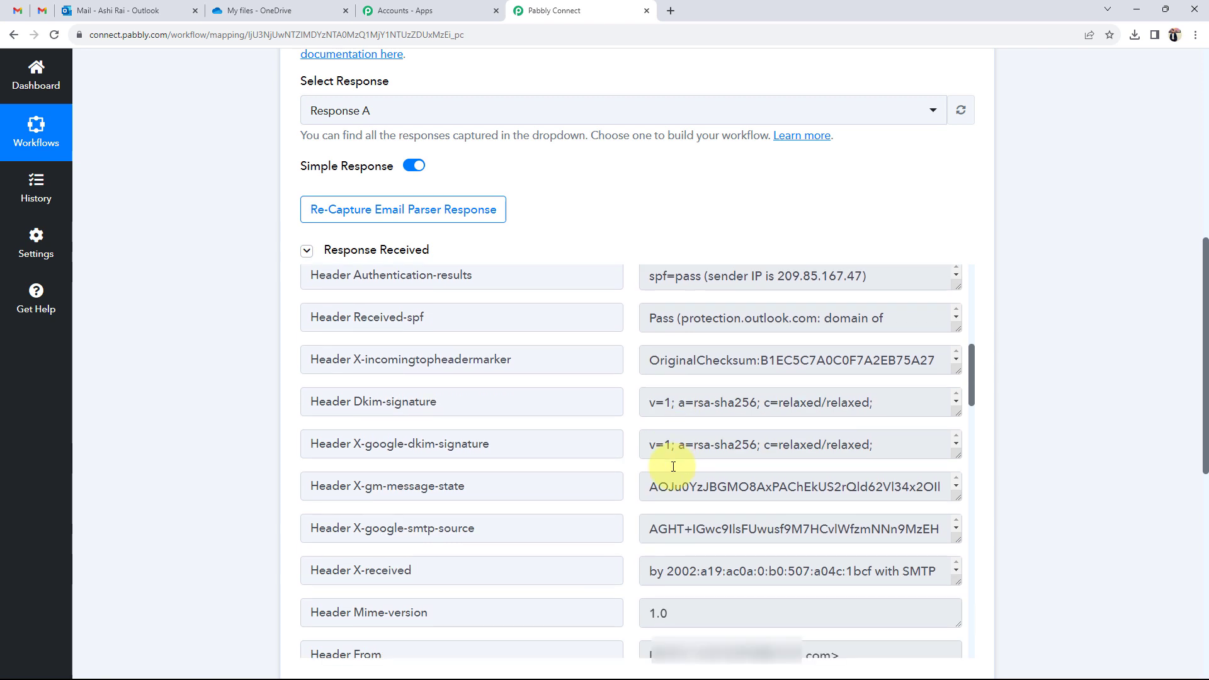
scroll(673, 467, "down", 7)
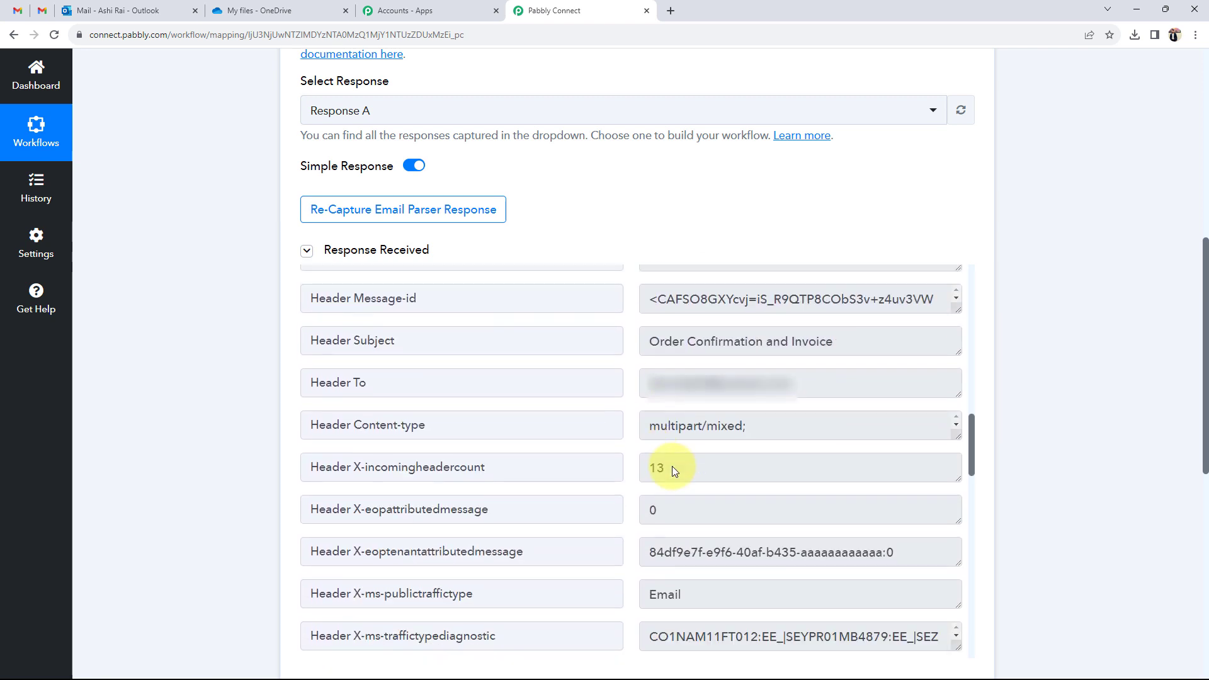
scroll(672, 466, "down", 8)
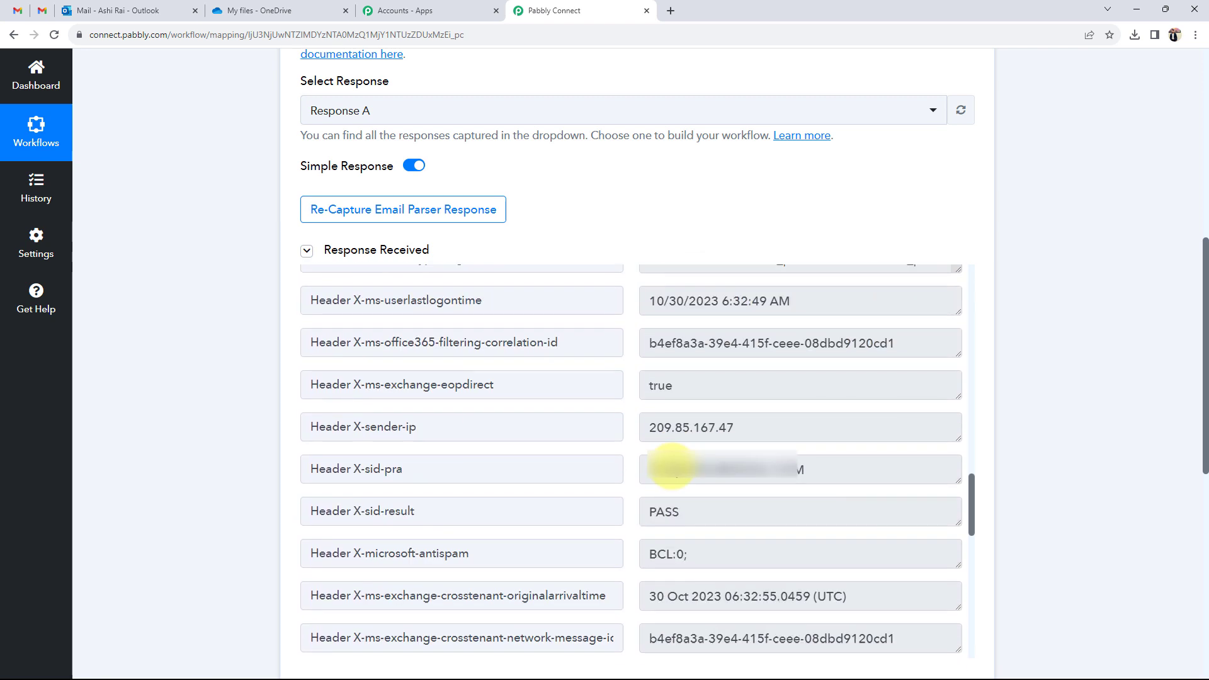
scroll(671, 467, "down", 10)
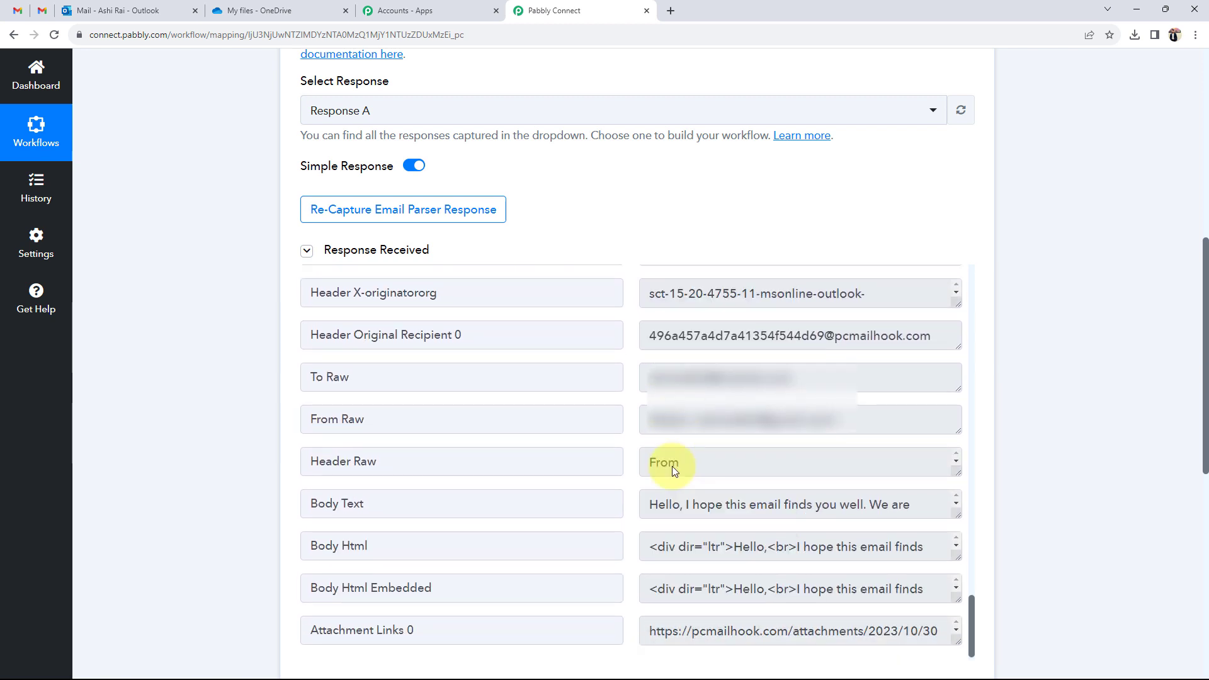
left_click_drag(650, 628, 1008, 652)
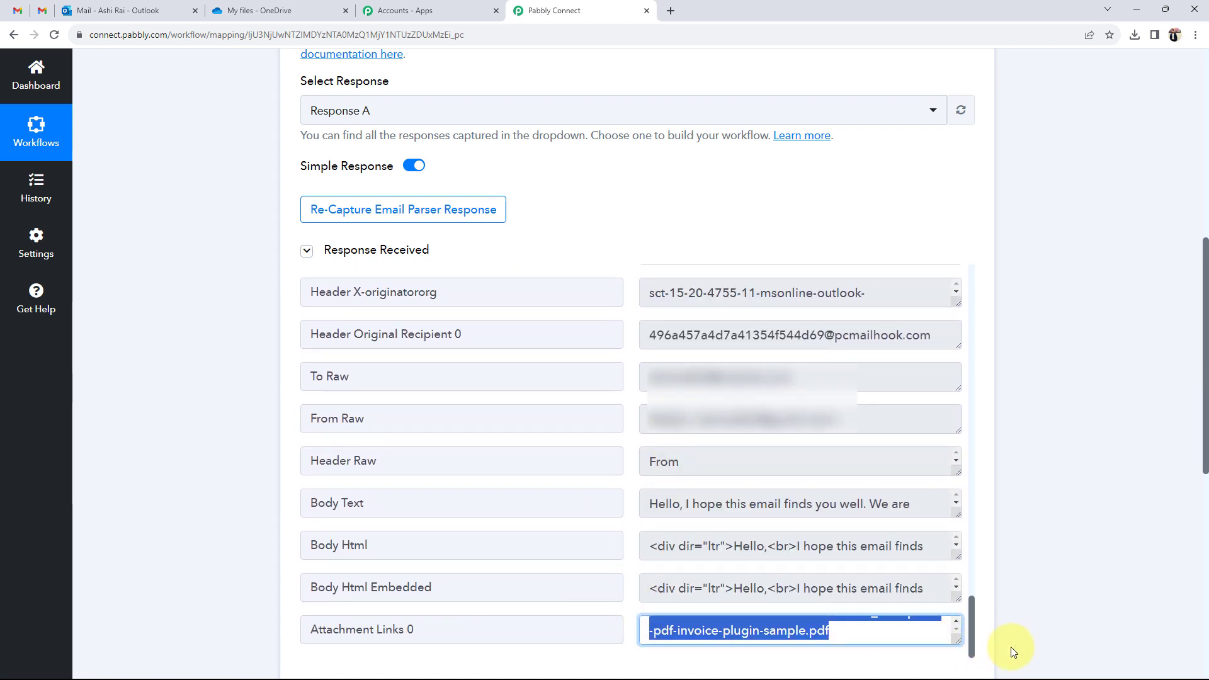
left_click(241, 538)
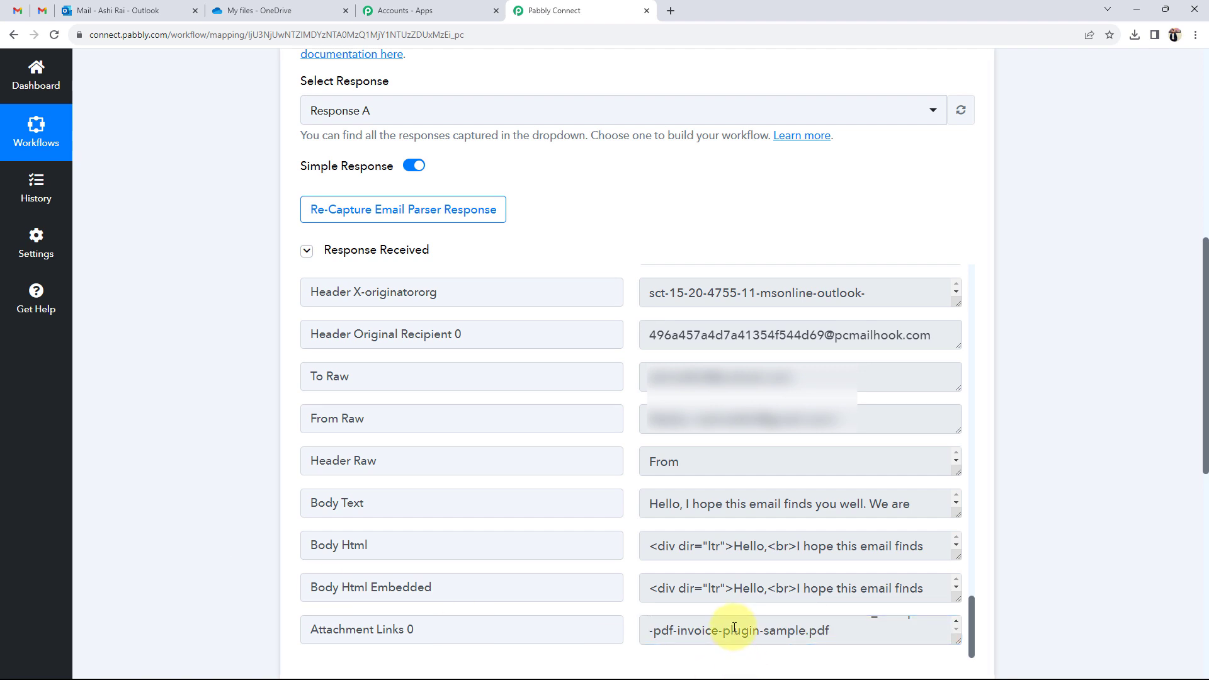
scroll(213, 539, "up", 8)
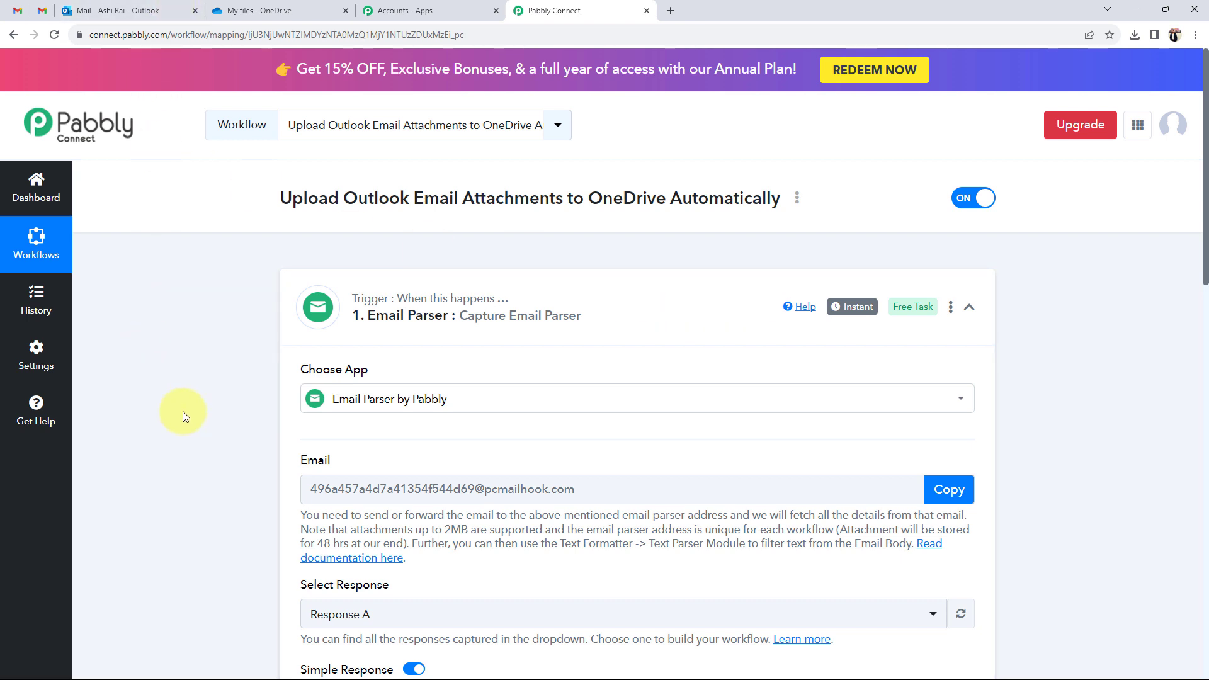
scroll(183, 410, "down", 6)
scroll(184, 412, "up", 6)
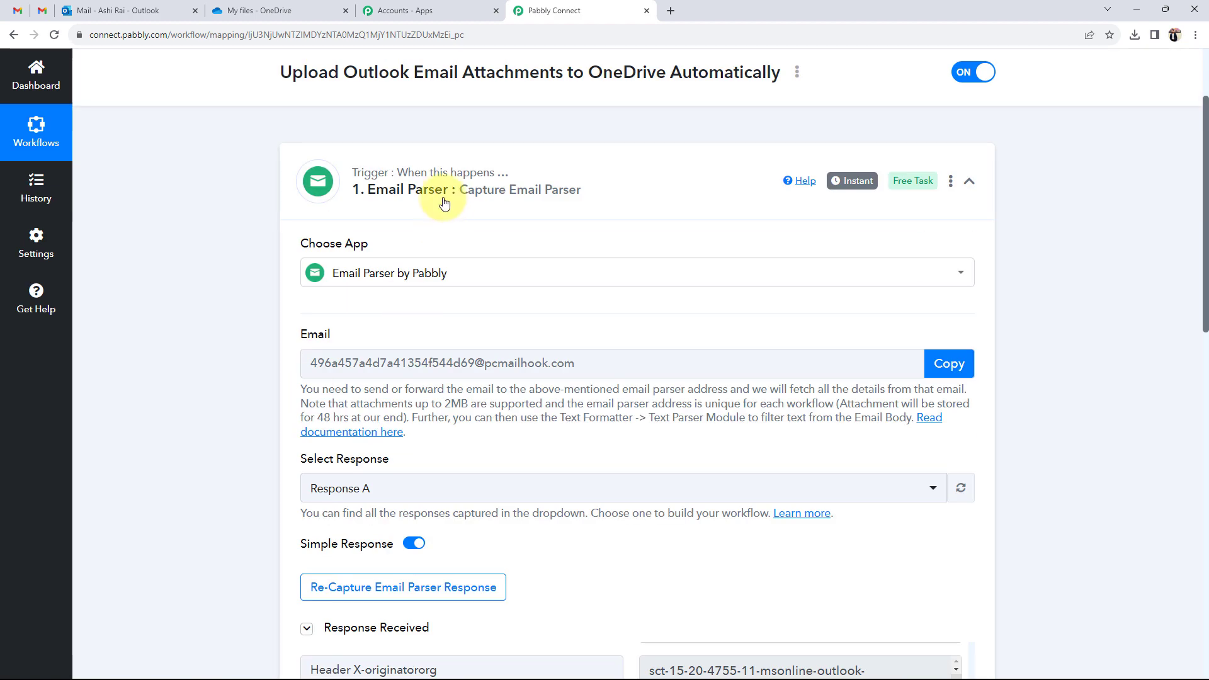
Search for "one" and choose Microsoft OneDrive as the app for the workflow's action step
scroll(129, 361, "down", 9)
scroll(128, 362, "down", 5)
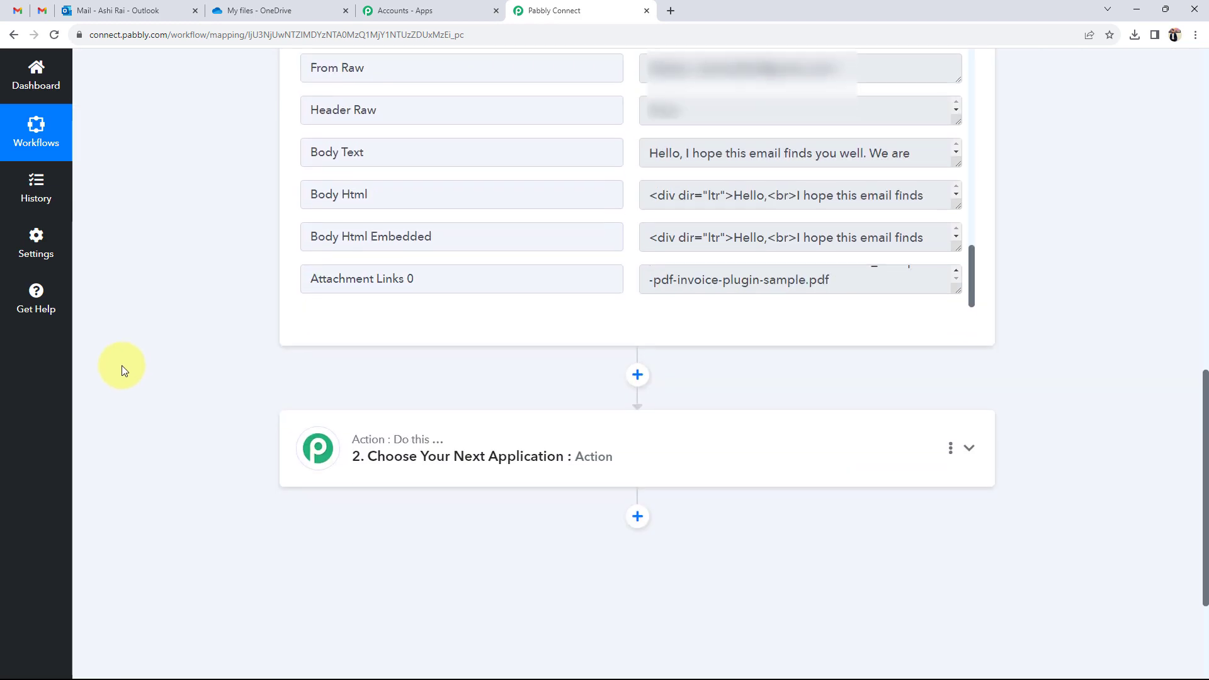
left_click(402, 384)
left_click(342, 193)
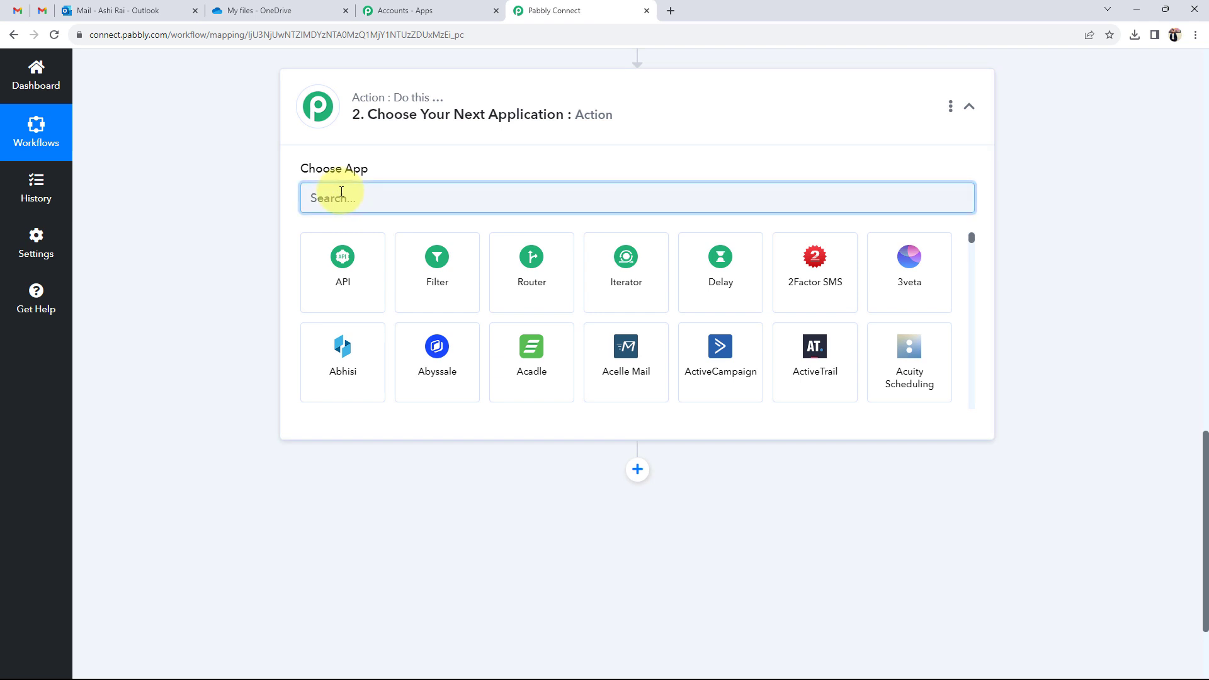
type("one")
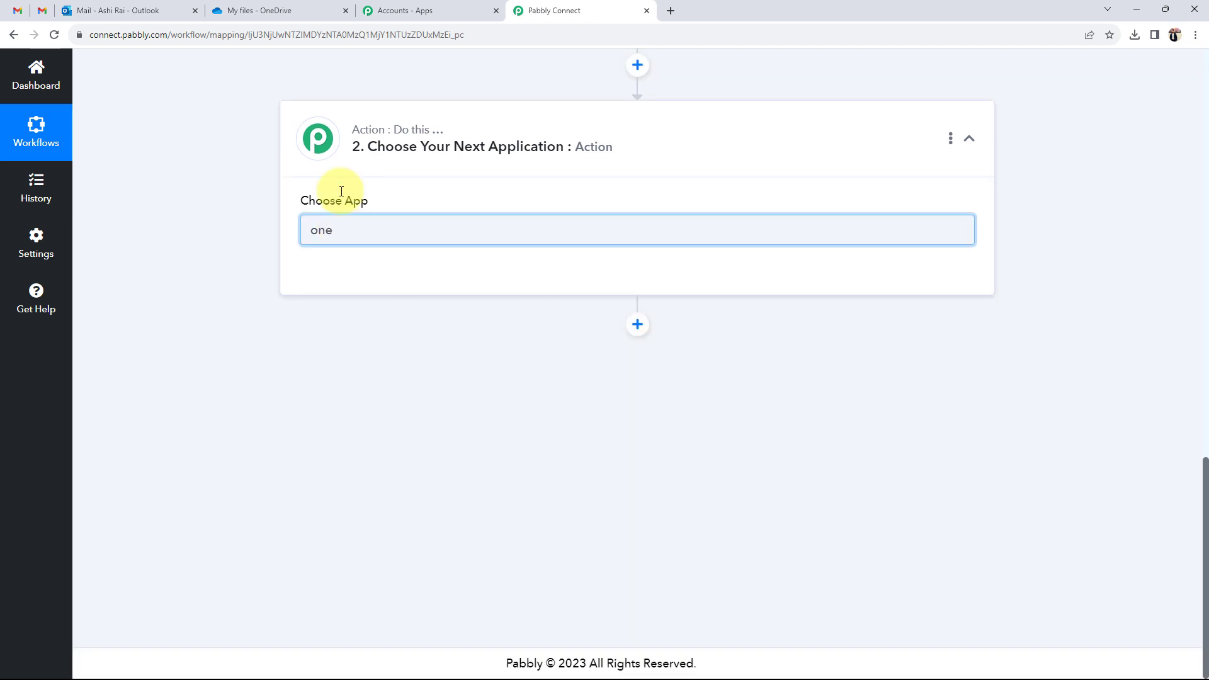
left_click(547, 291)
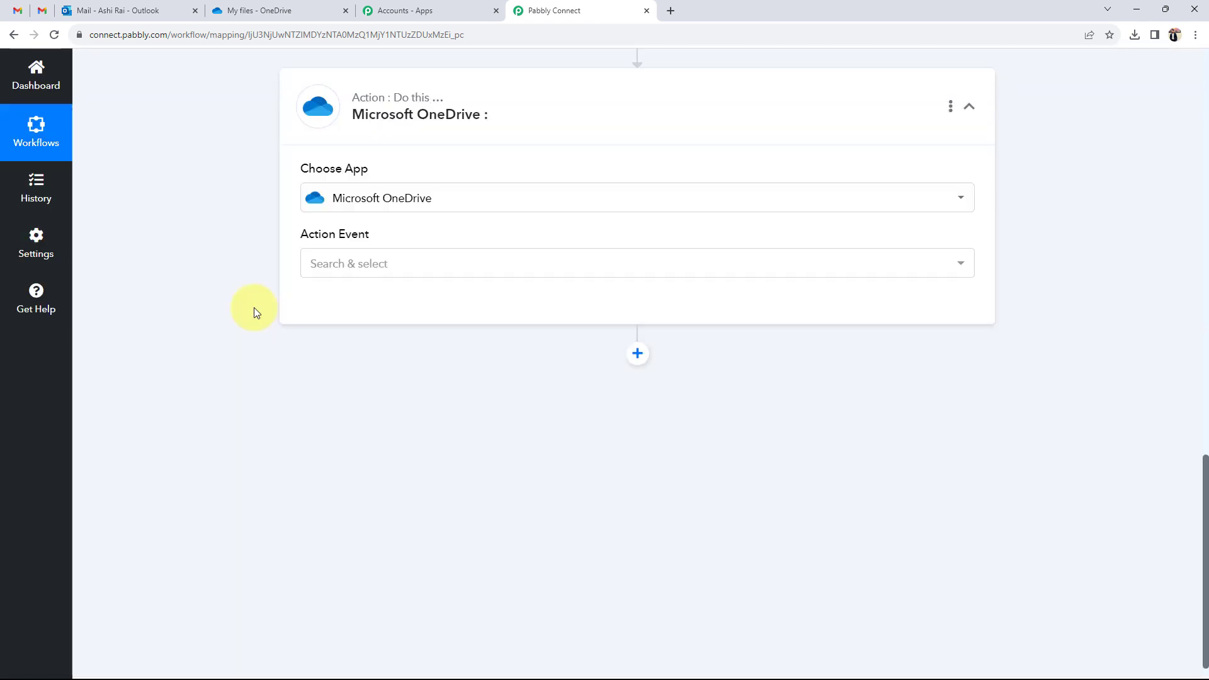
Set the Microsoft OneDrive action event to Upload File
left_click(394, 264)
scroll(351, 443, "down", 1)
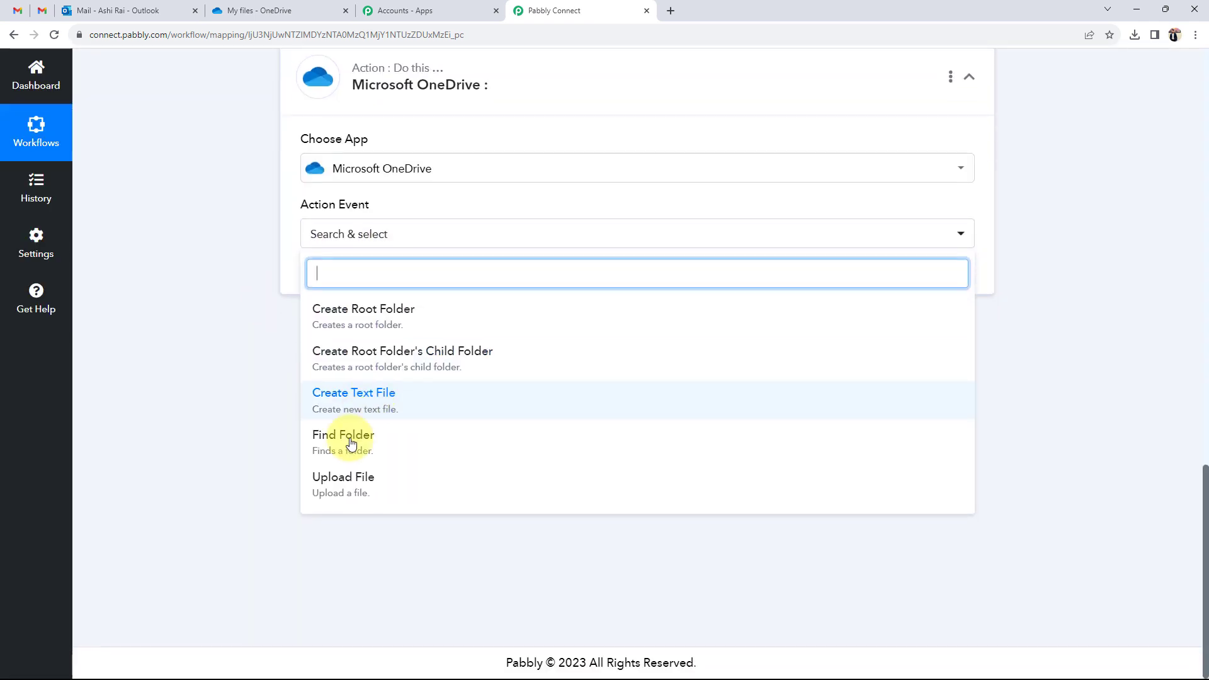
left_click(340, 480)
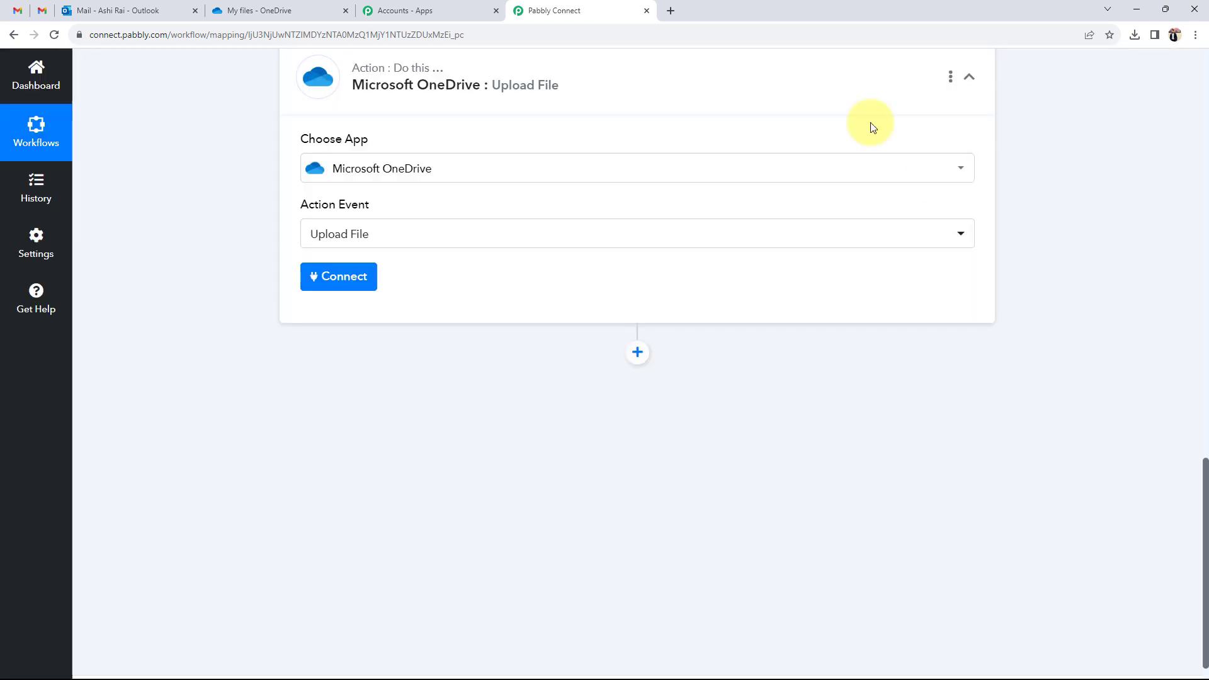
Add a new Microsoft OneDrive connection to the action step and accept the Microsoft account permissions requested for Pabbly Connect
left_click(367, 294)
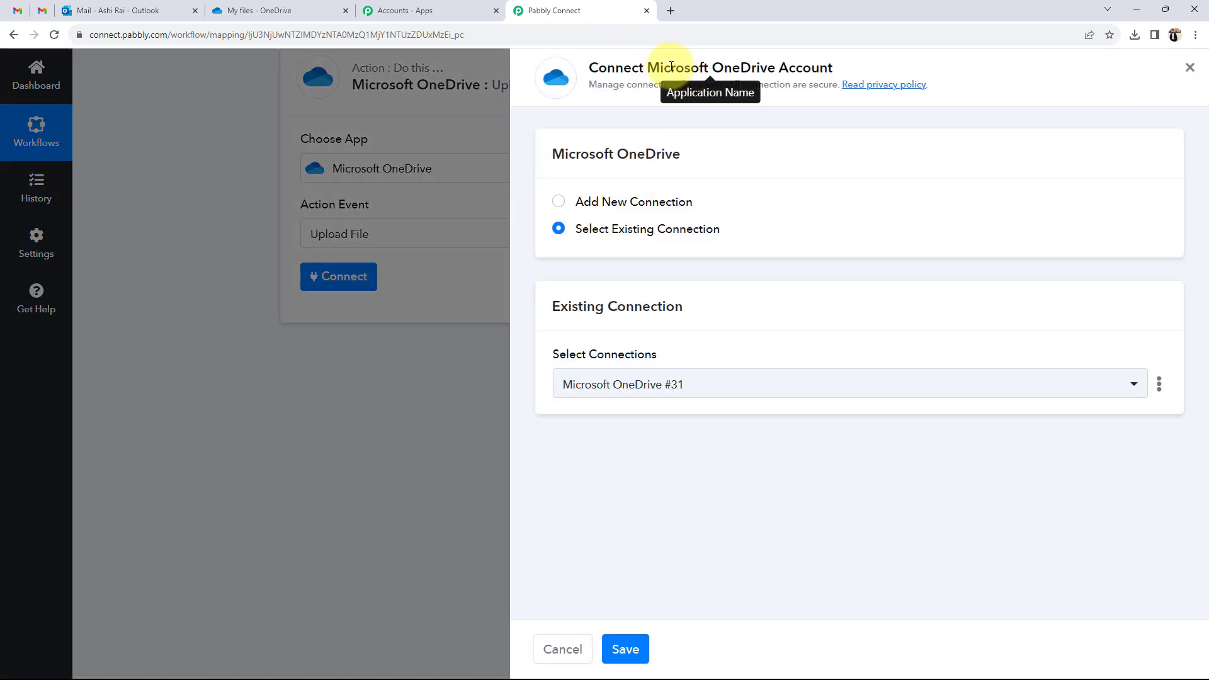
left_click_drag(660, 67, 905, 51)
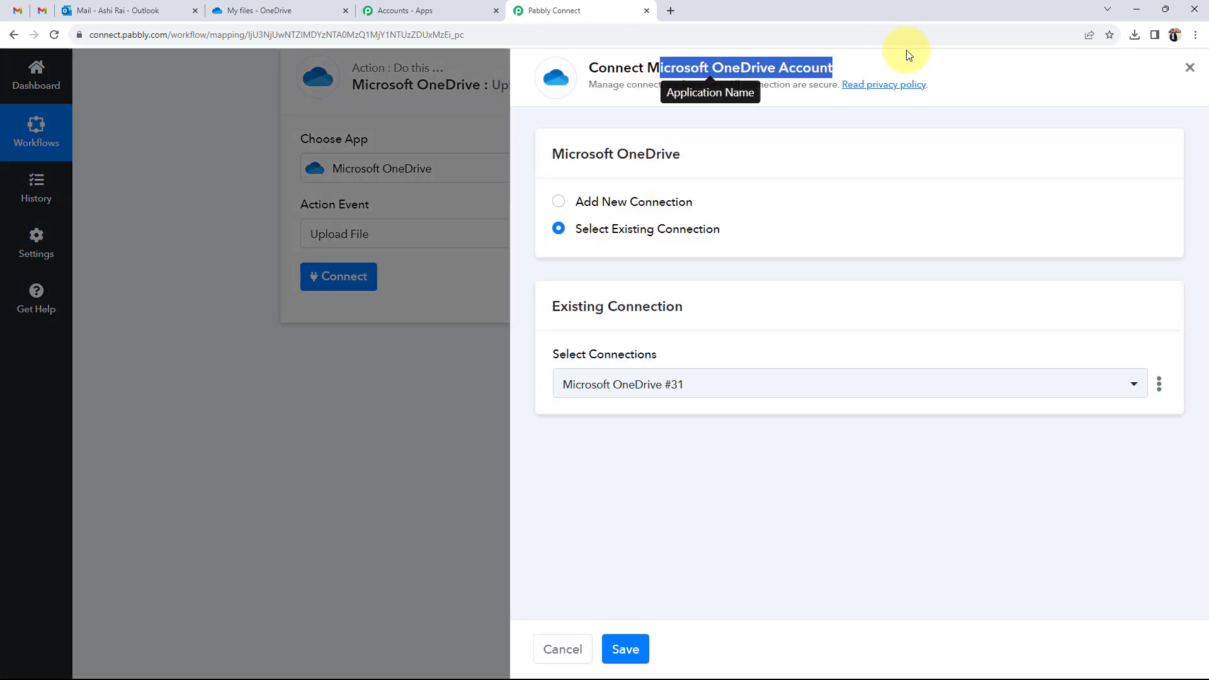
left_click(560, 201)
left_click(661, 372)
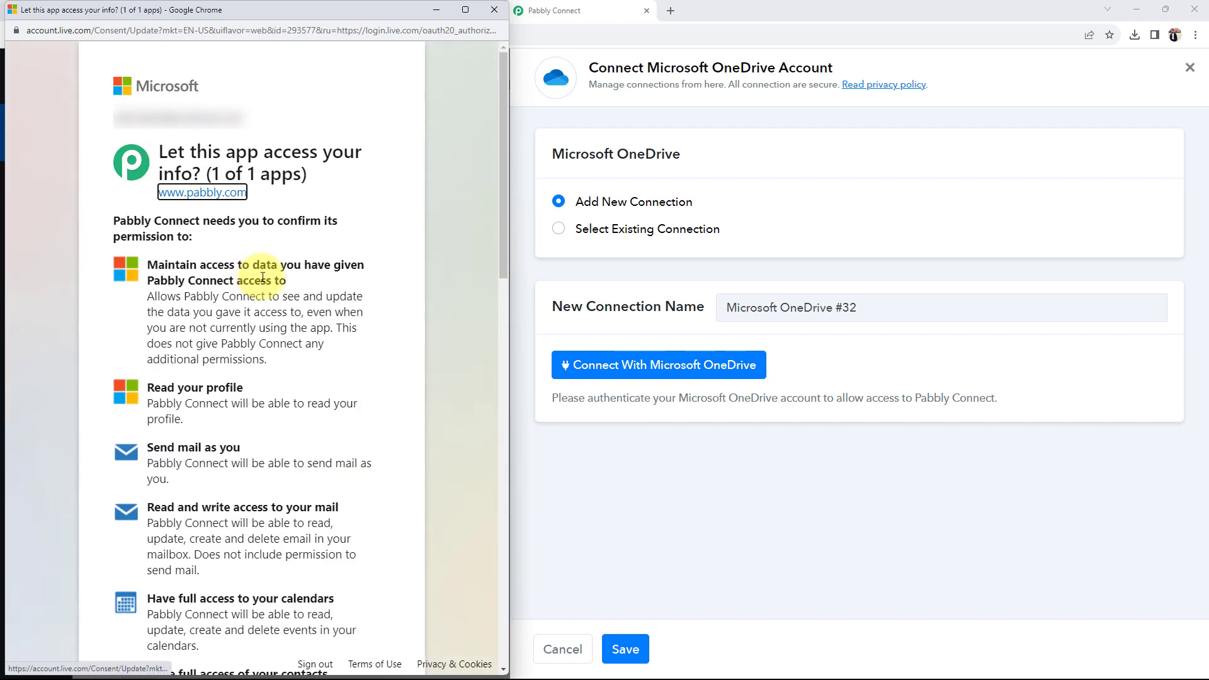
scroll(260, 279, "down", 6)
scroll(272, 552, "down", 8)
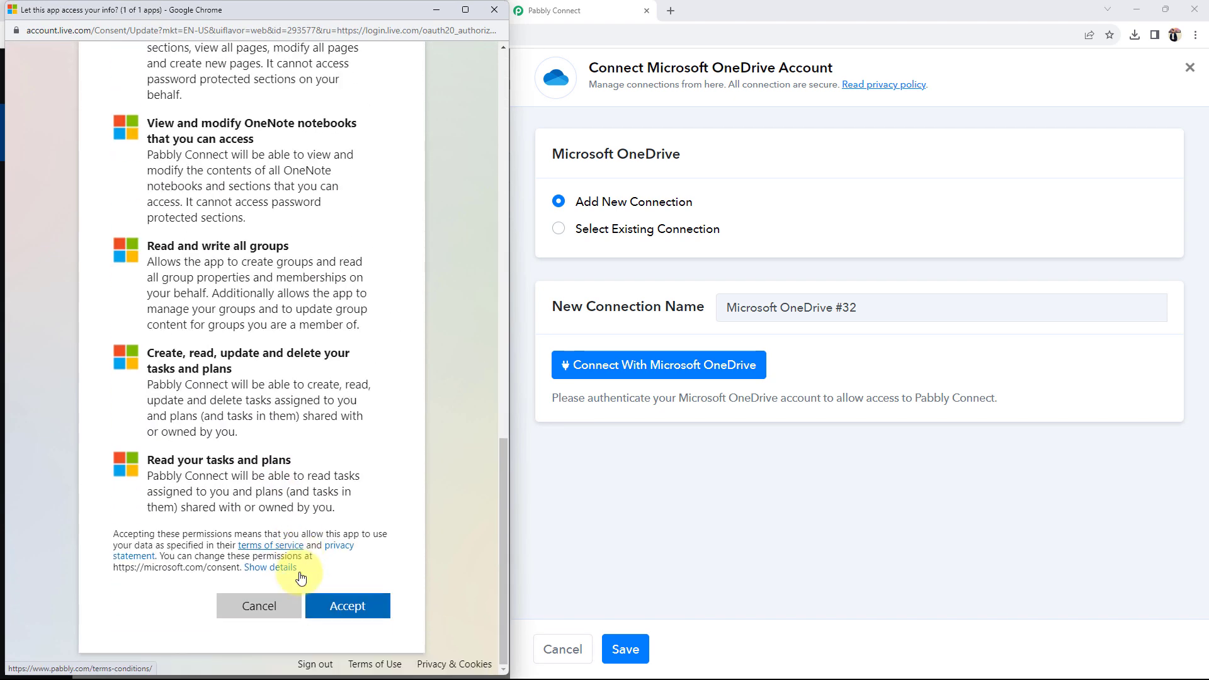
left_click(334, 606)
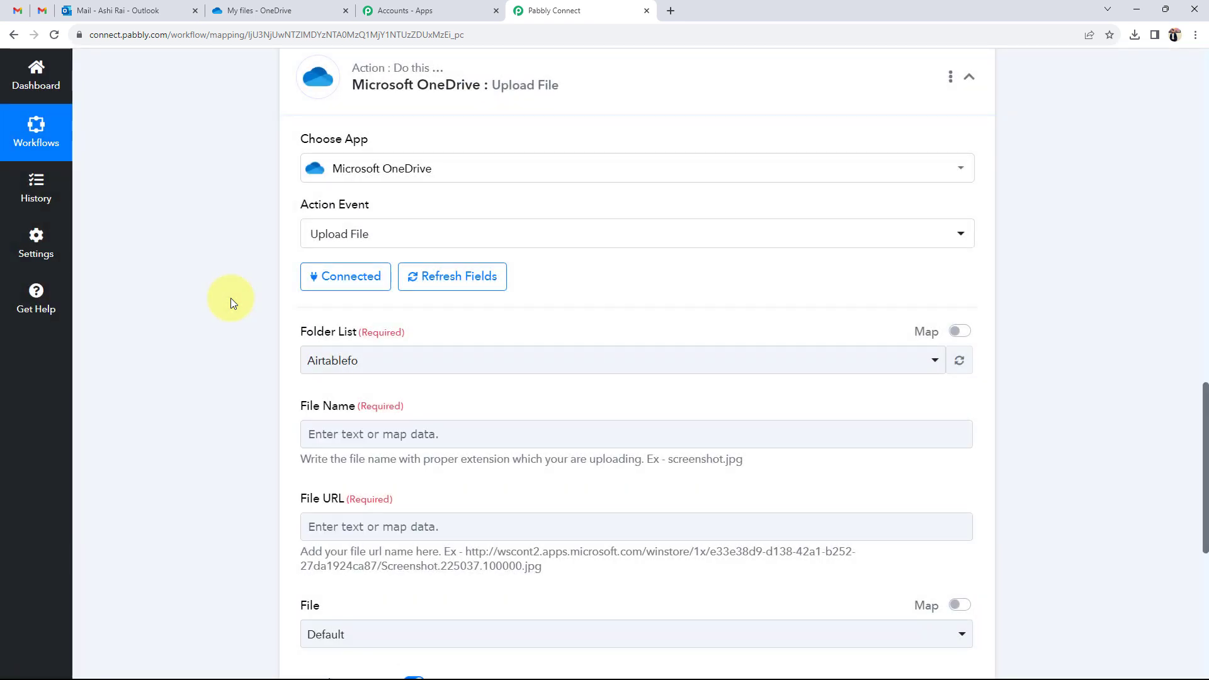
Look through the OneDrive upload fields and browse the folders offered in Folder List
scroll(230, 297, "down", 4)
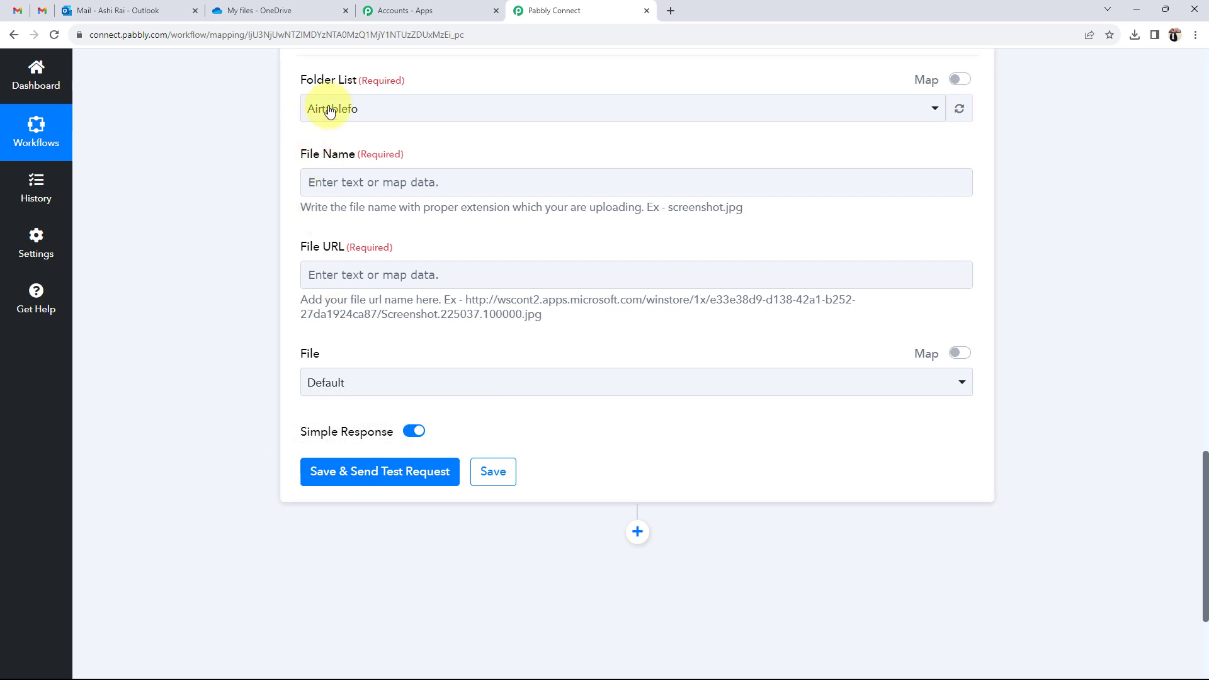
scroll(290, 161, "up", 2)
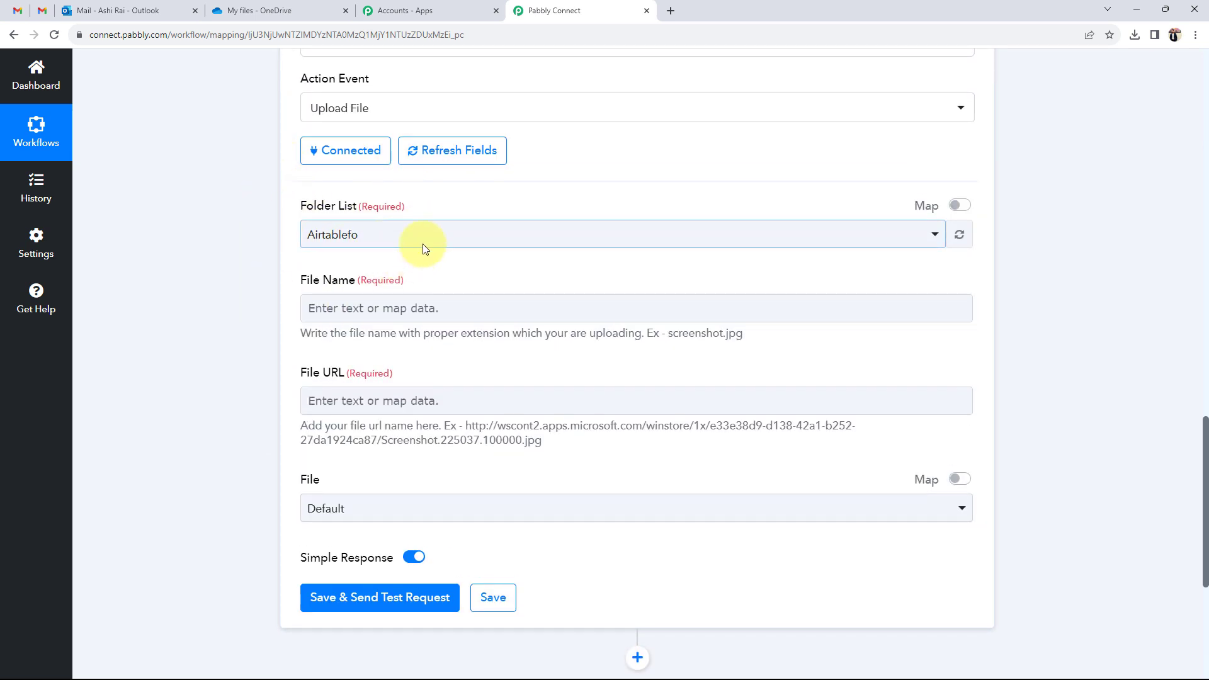
left_click(351, 238)
left_click(194, 277)
left_click(318, 236)
scroll(324, 378, "down", 6)
scroll(332, 403, "down", 5)
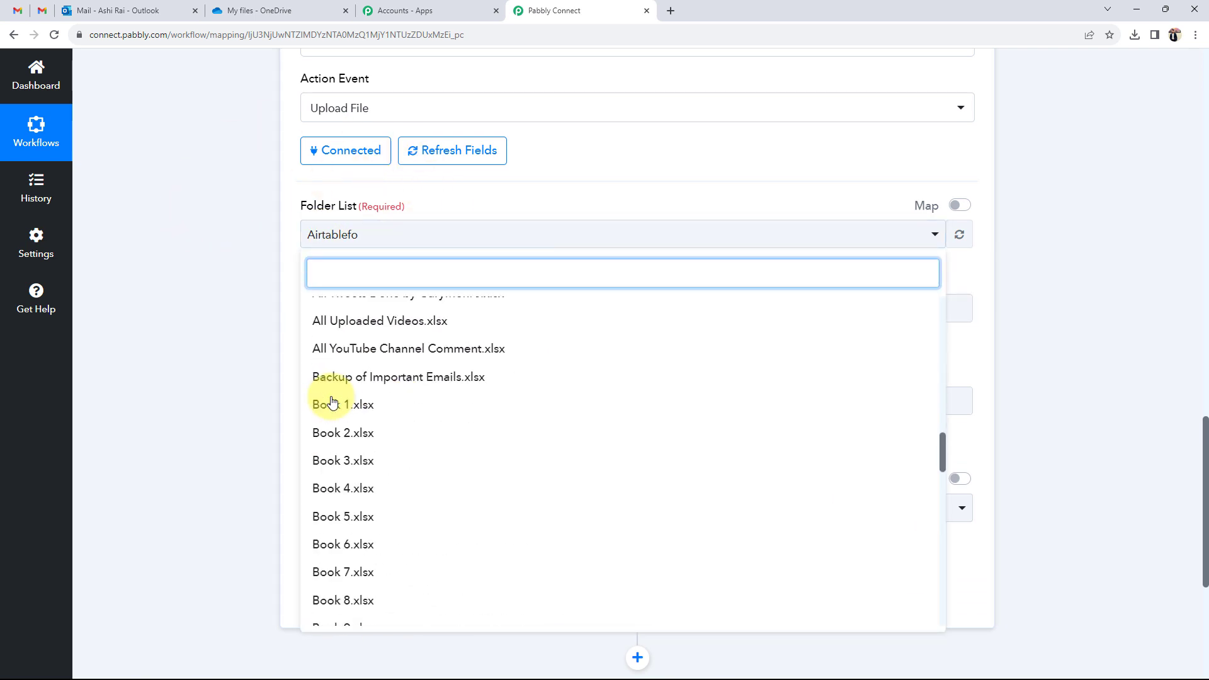
scroll(332, 403, "up", 15)
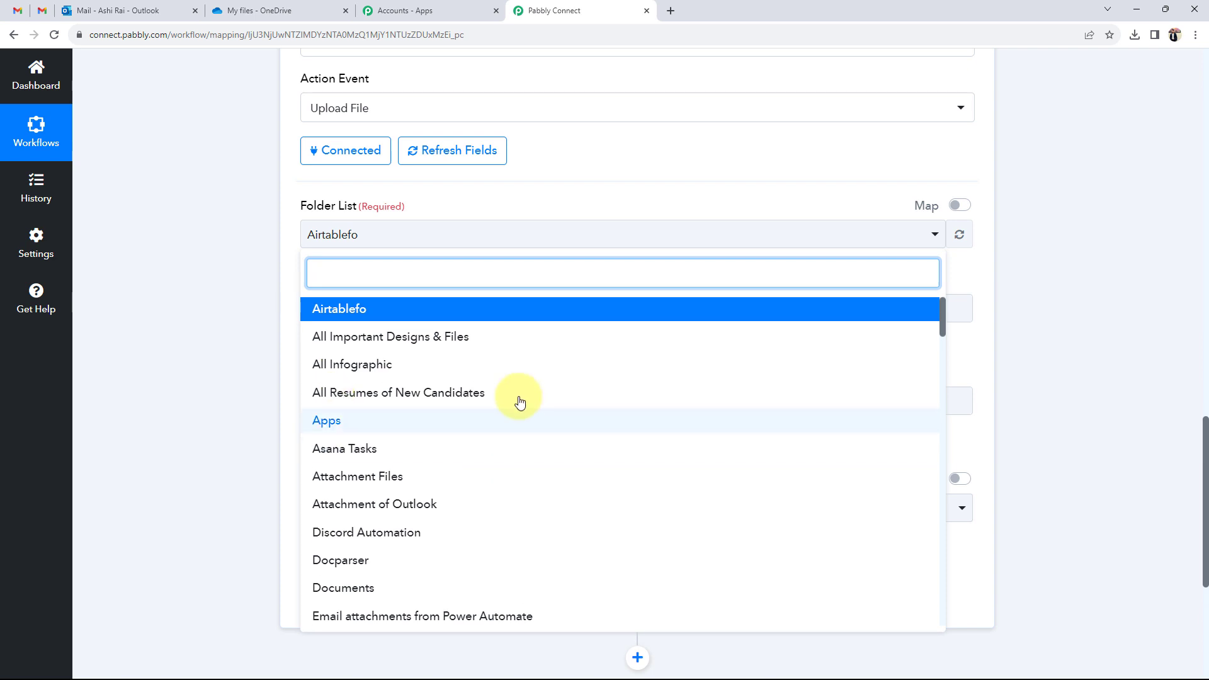
Switch to OneDrive and locate the Attachment Files folder among My files
left_click(276, 10)
scroll(372, 498, "down", 8)
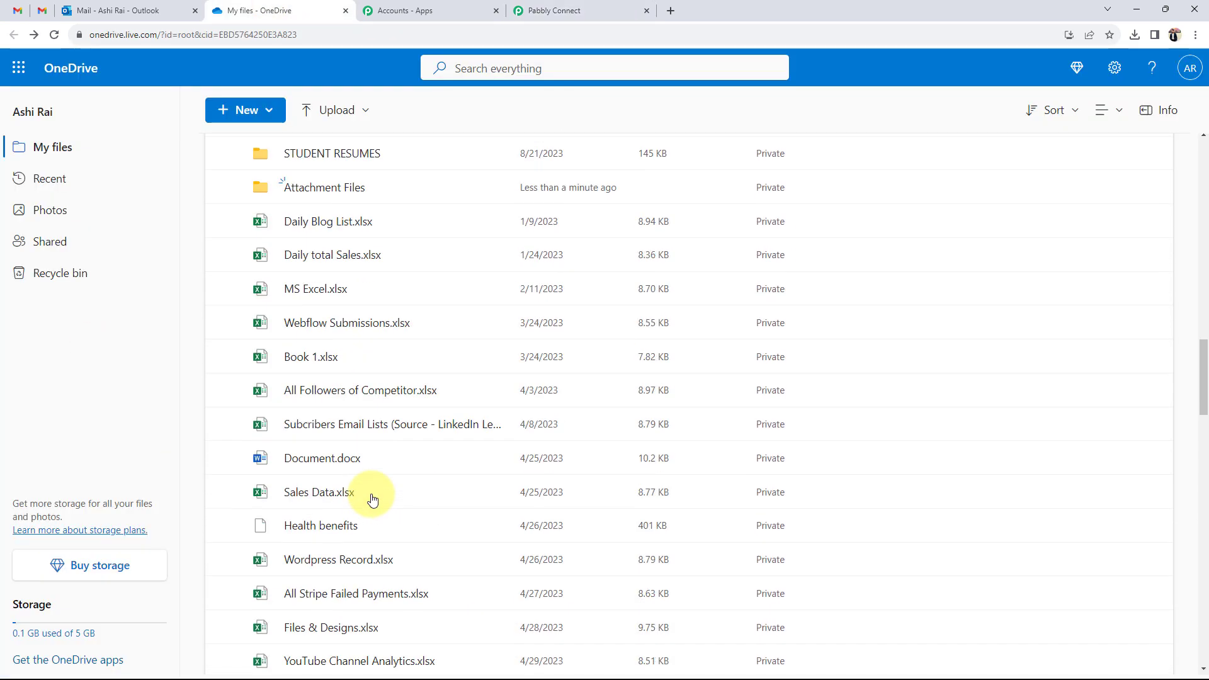
scroll(368, 494, "up", 4)
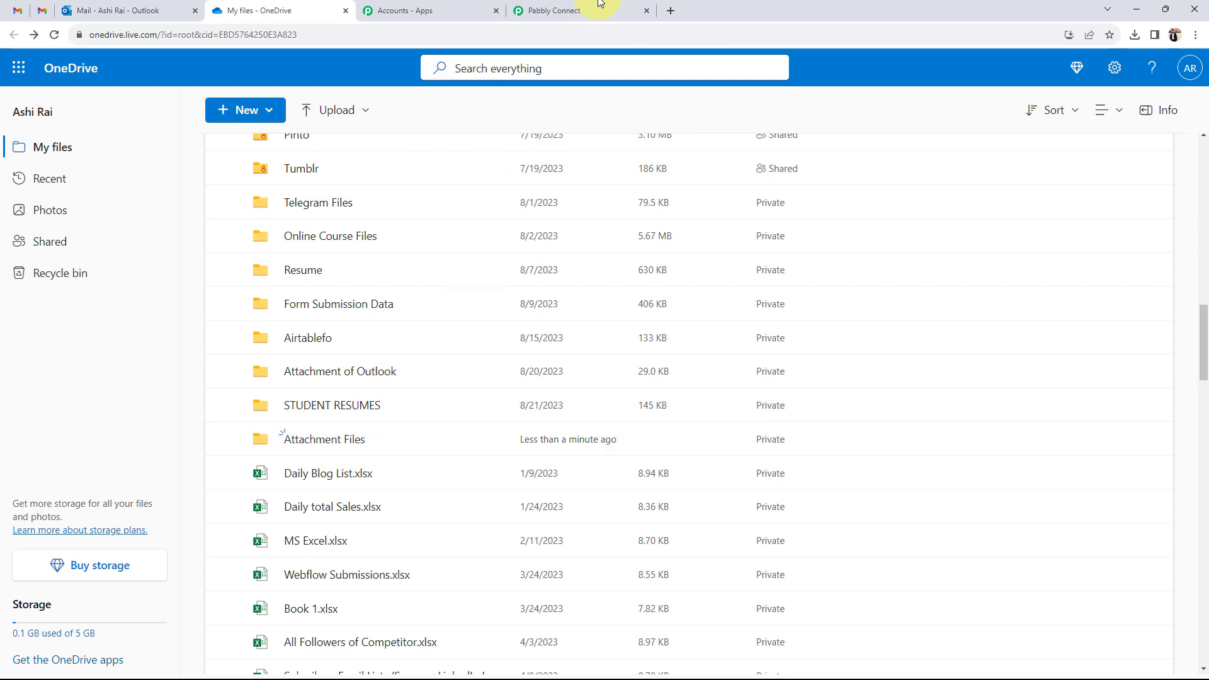
Switch back to Pabbly Connect, search the Folder List for "att" and choose Attachment Files as the upload folder
left_click(554, 10)
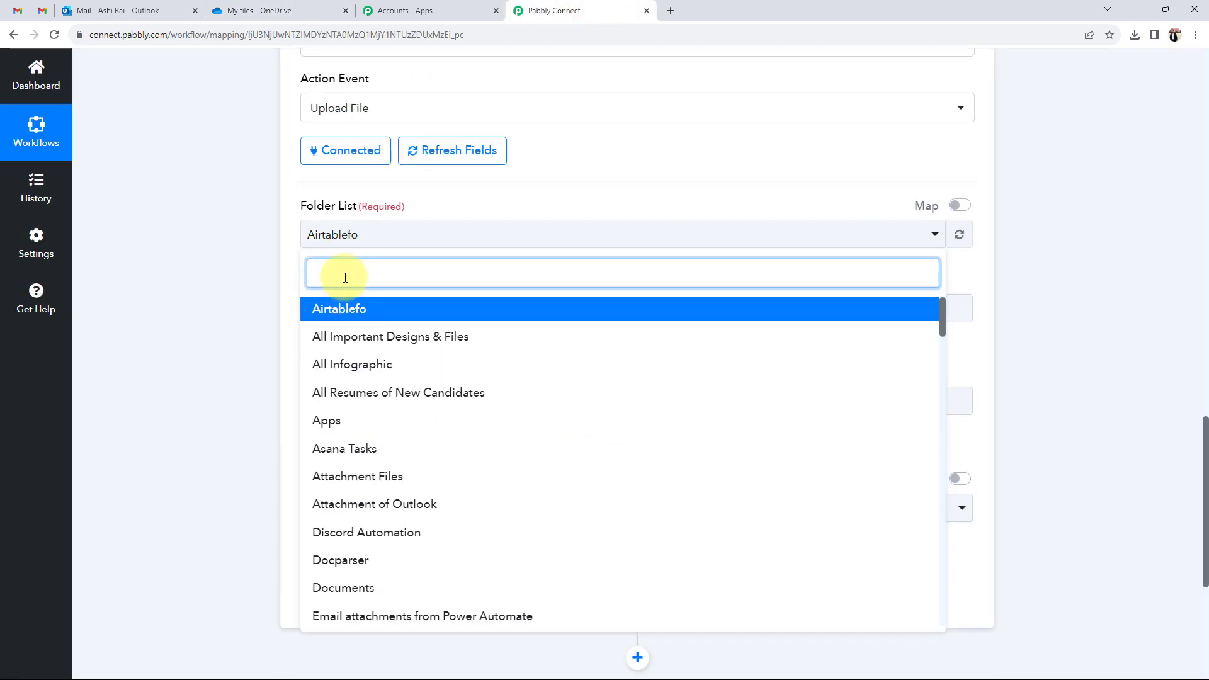
type("att")
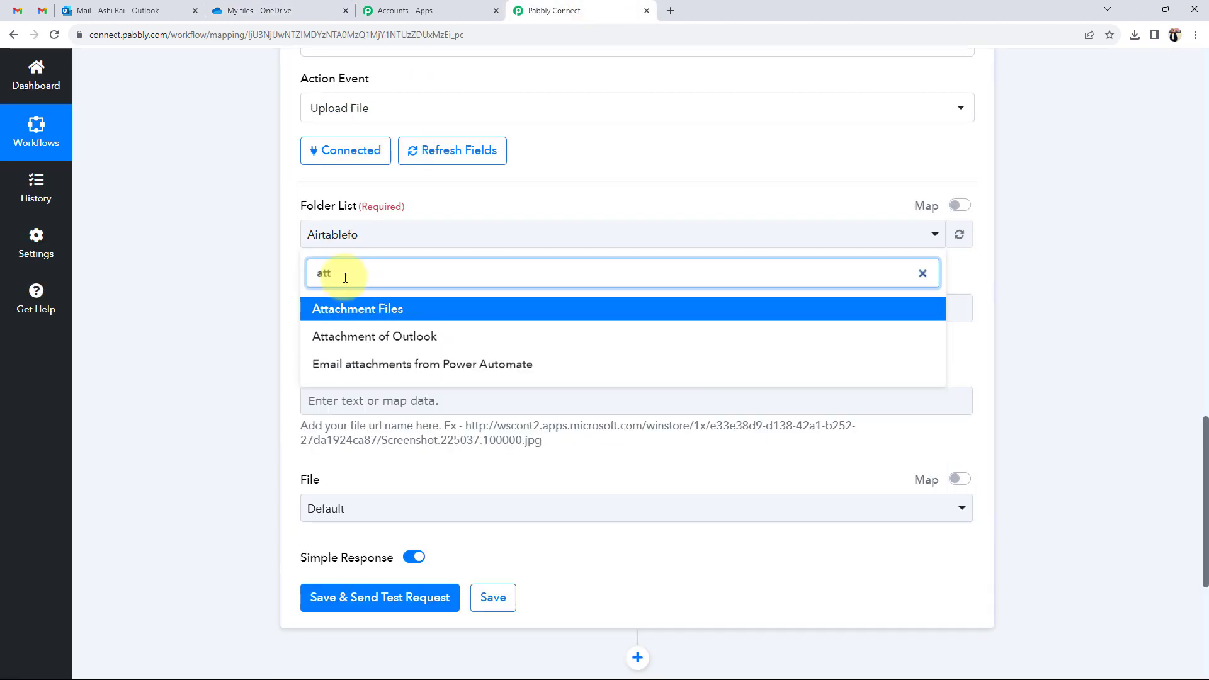
left_click(372, 310)
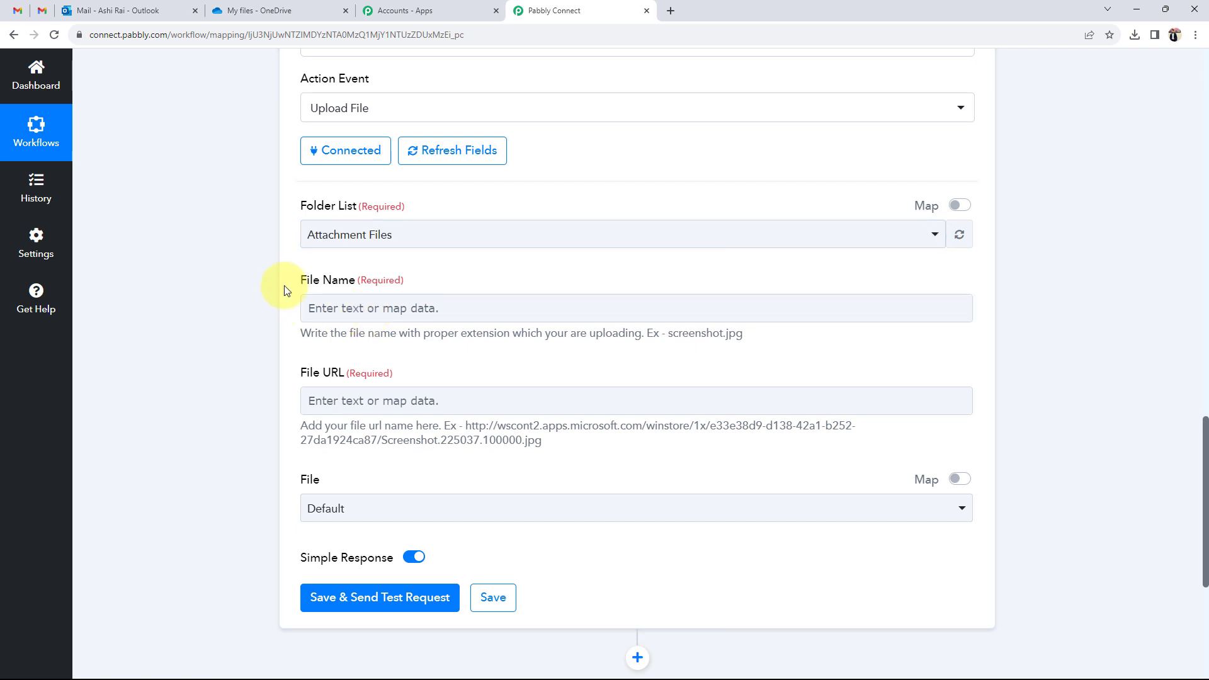
Examine the File Name field's extension requirement and the Email Parser response data available for mapping
left_click_drag(298, 280, 355, 280)
left_click(257, 297)
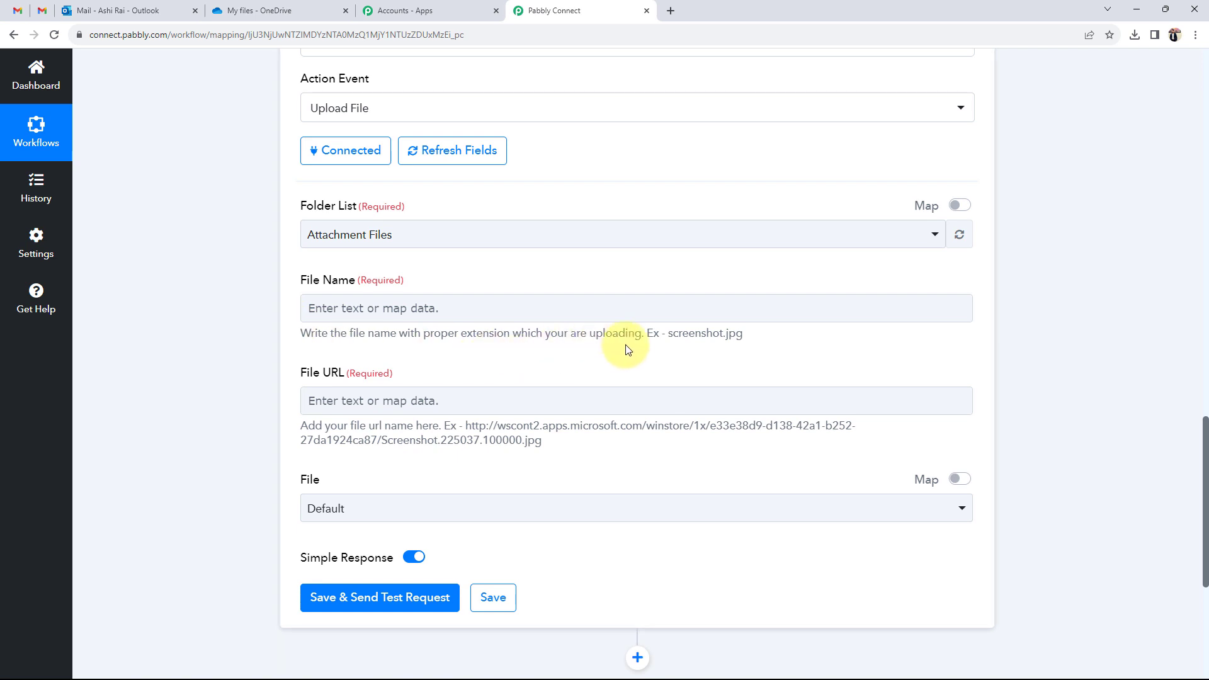
left_click_drag(725, 334, 764, 336)
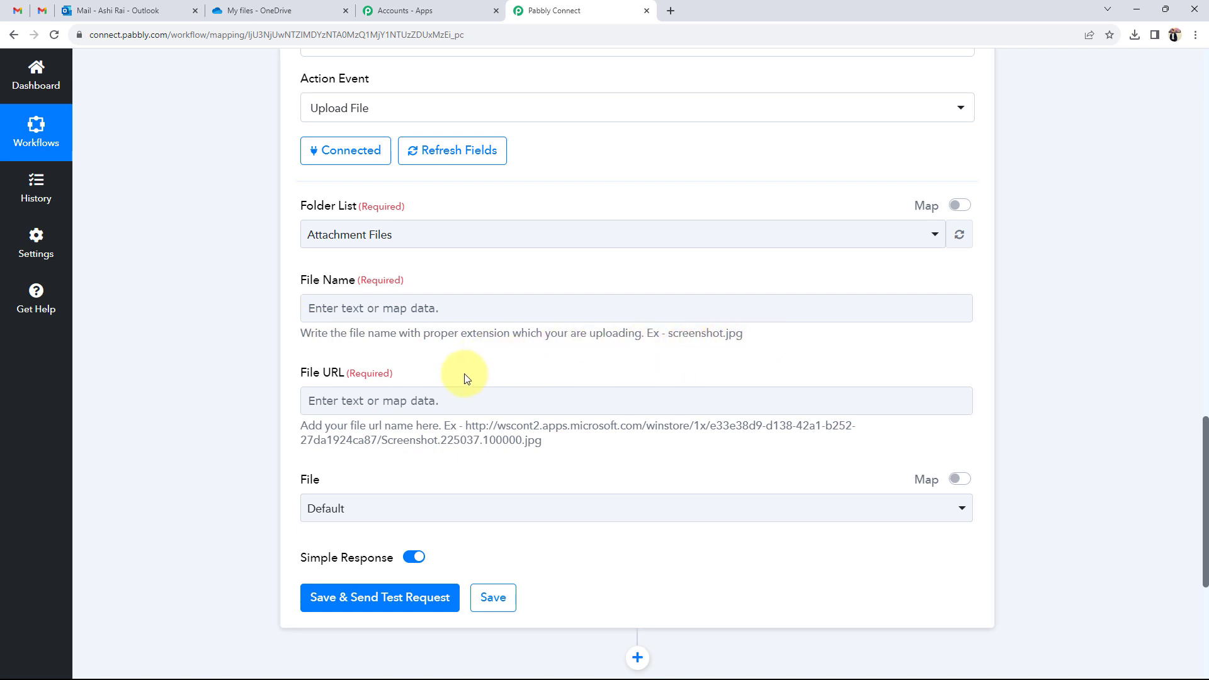
left_click(381, 314)
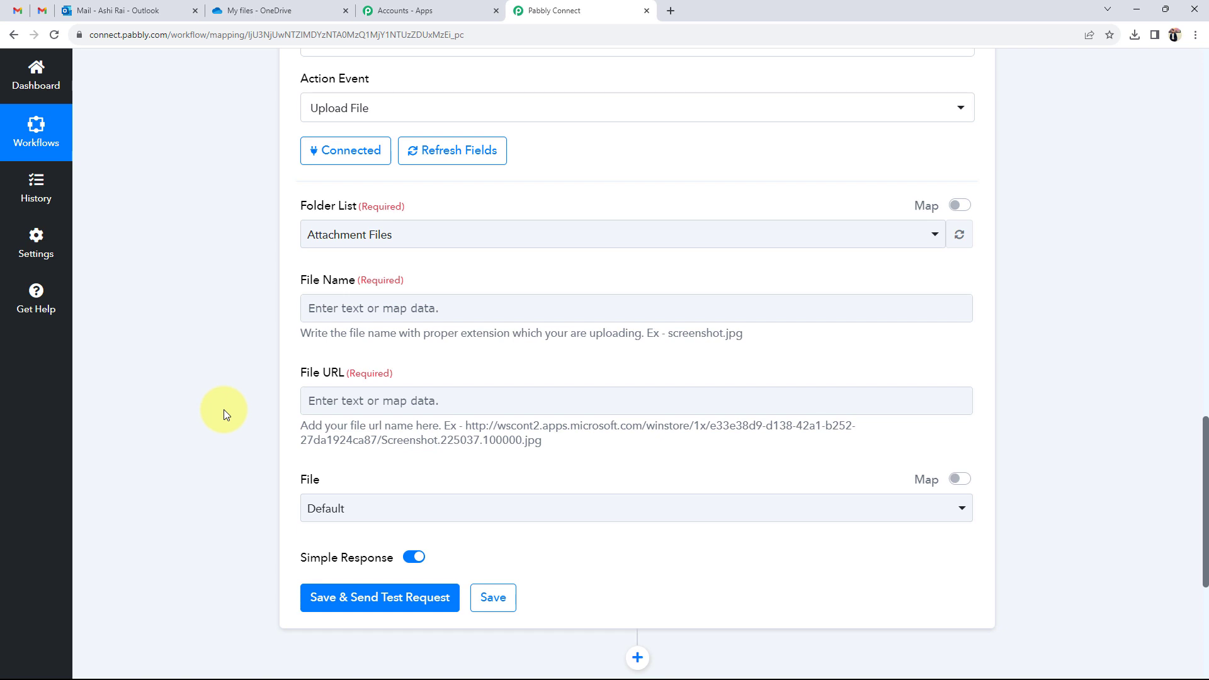
scroll(224, 409, "up", 10)
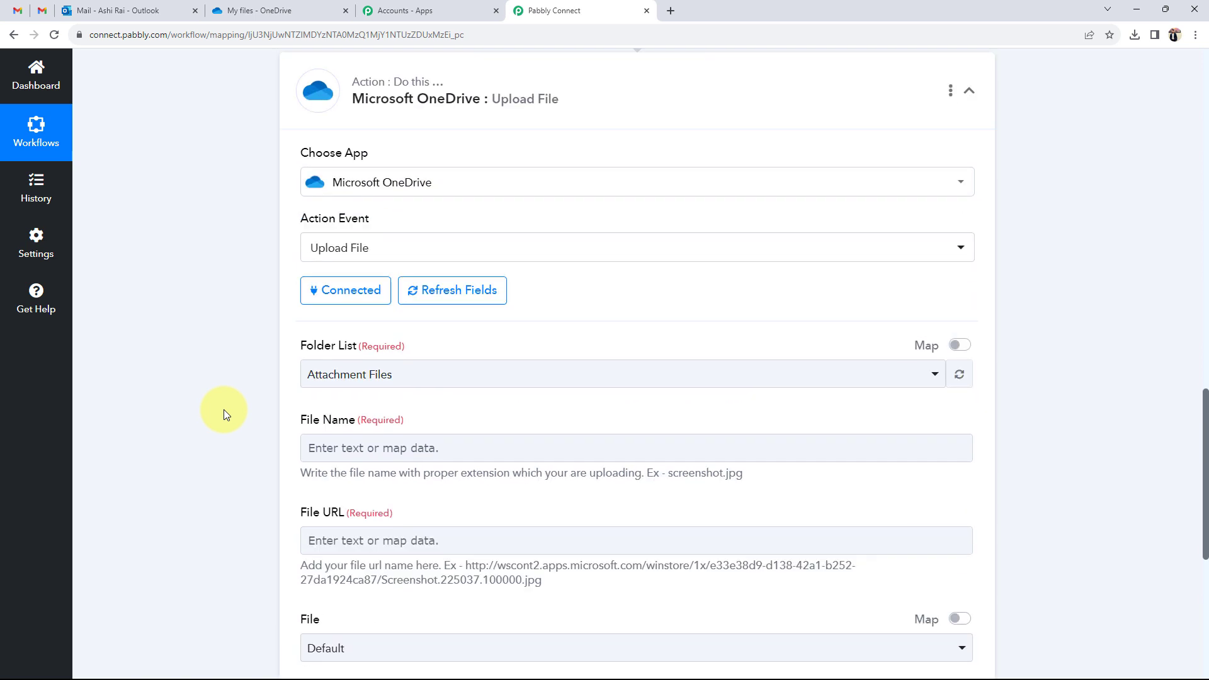
scroll(690, 334, "up", 5)
scroll(690, 334, "up", 15)
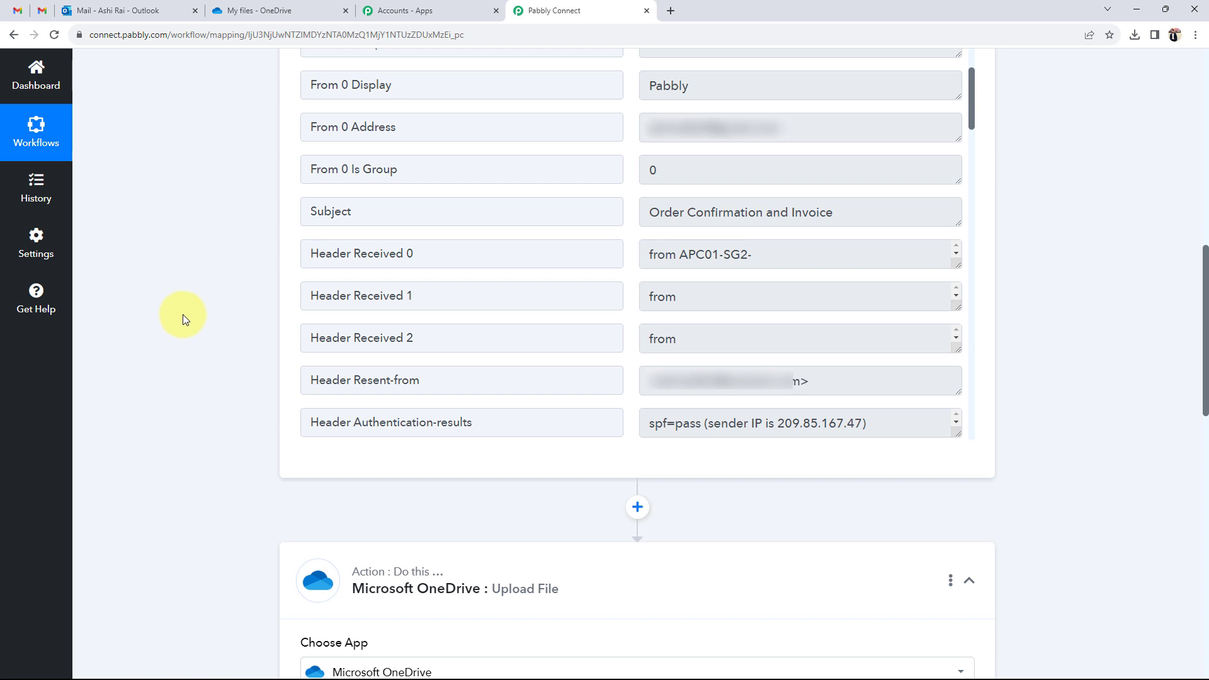
scroll(182, 315, "up", 9)
scroll(233, 366, "down", 5)
scroll(233, 367, "down", 5)
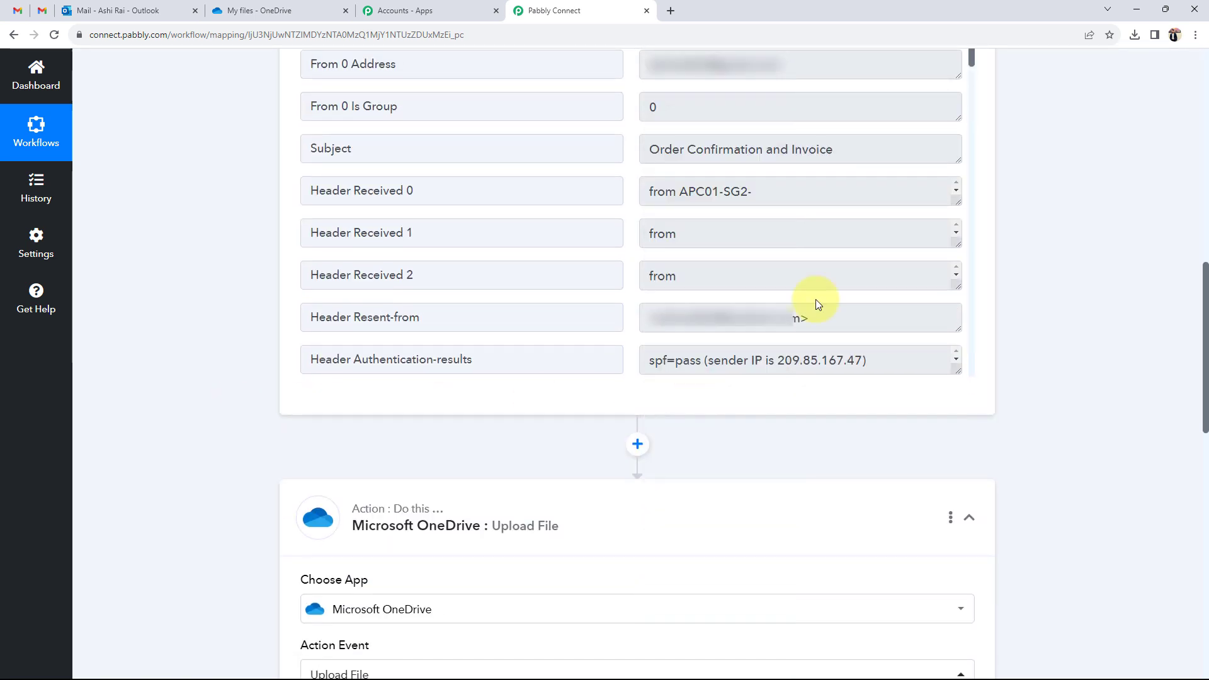
scroll(256, 432, "down", 8)
Map From 0 Display from the Email Parser step into File Name and append the extension ".pdf"
left_click(337, 432)
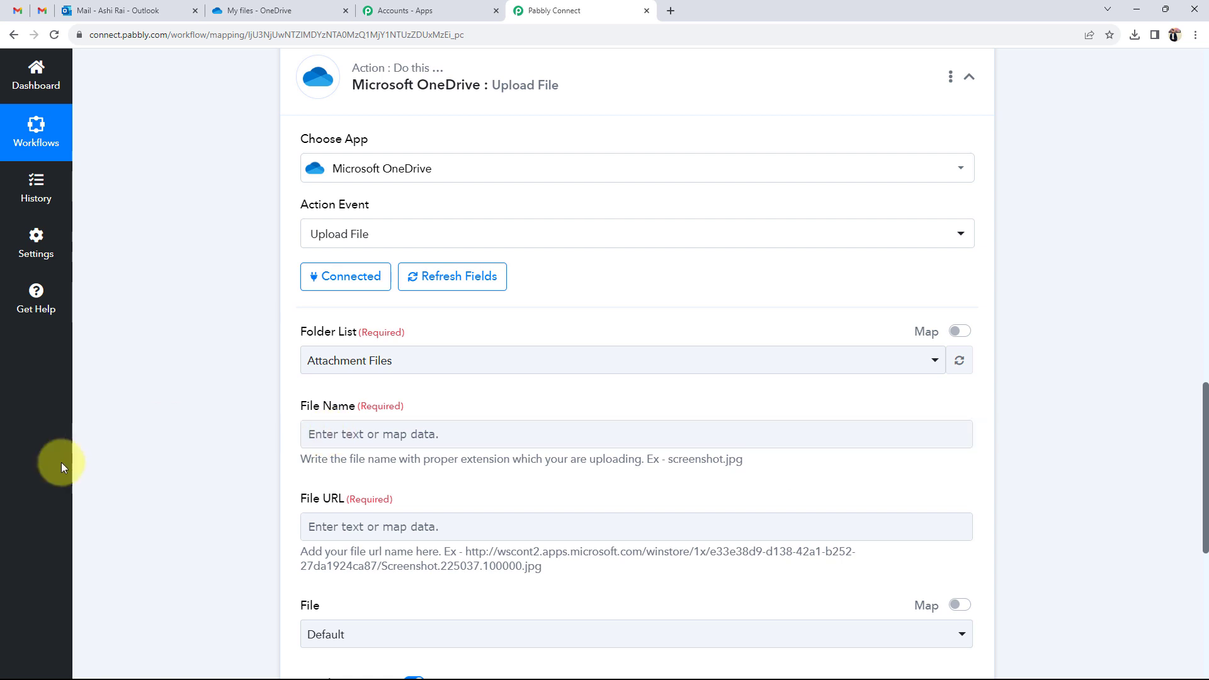
left_click(335, 440)
scroll(198, 465, "down", 2)
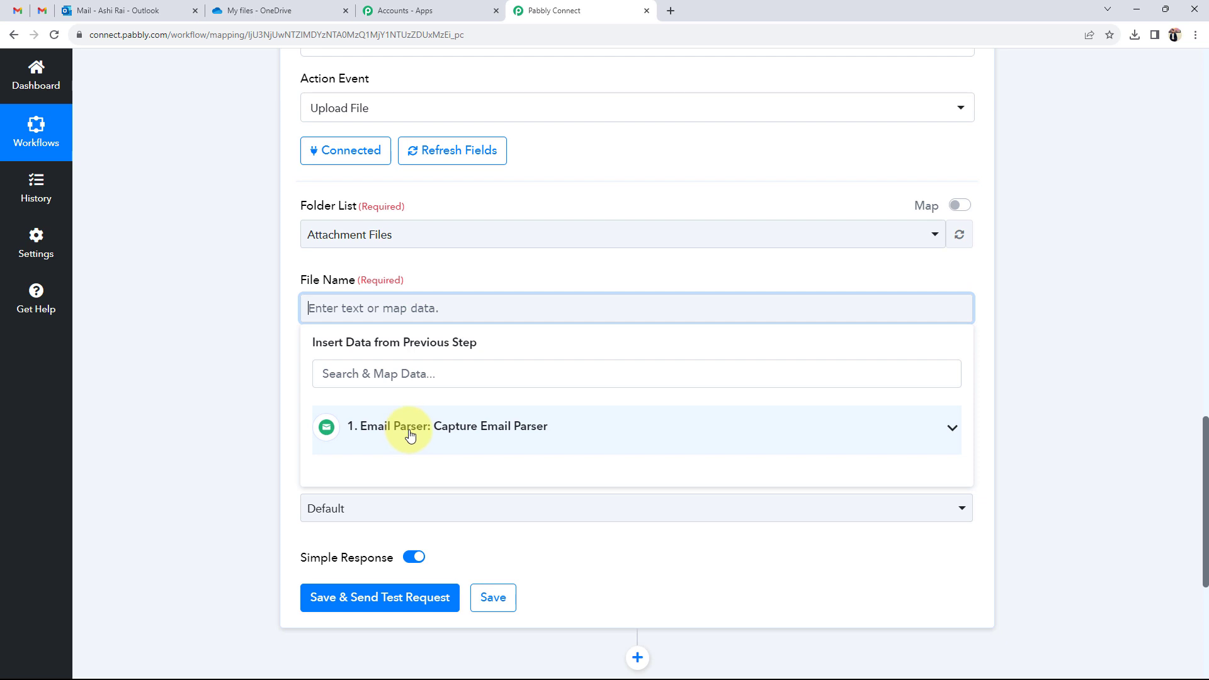
left_click(942, 430)
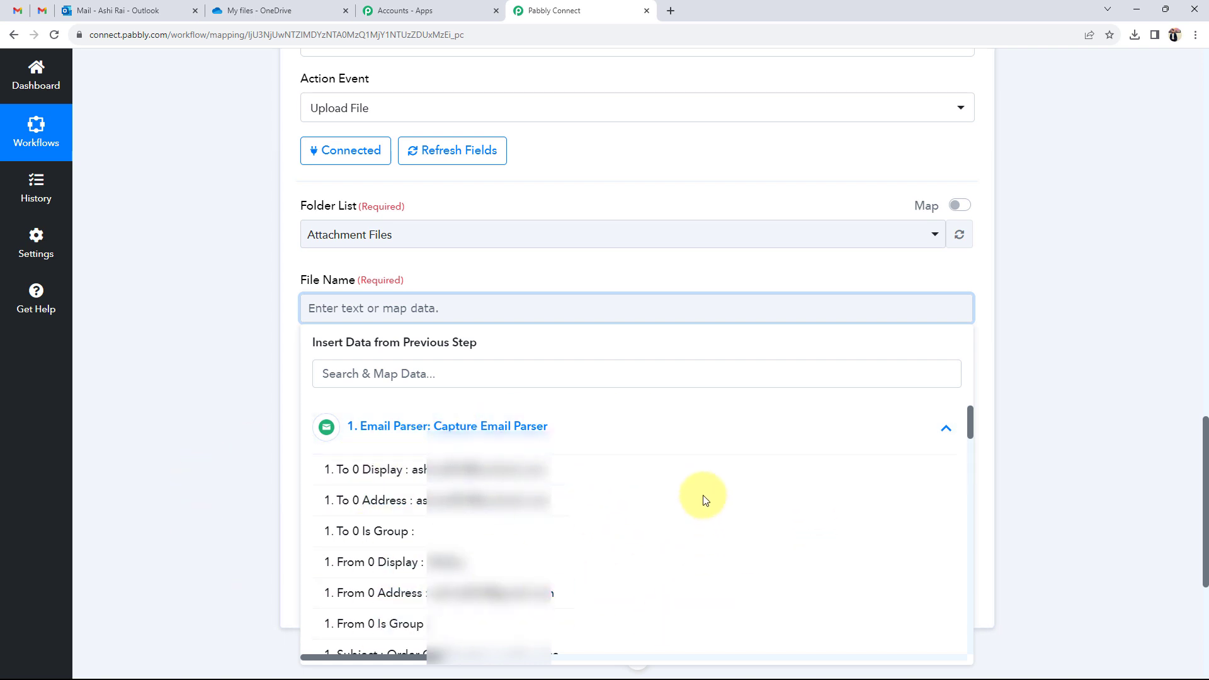
left_click(423, 570)
left_click(258, 381)
left_click(506, 310)
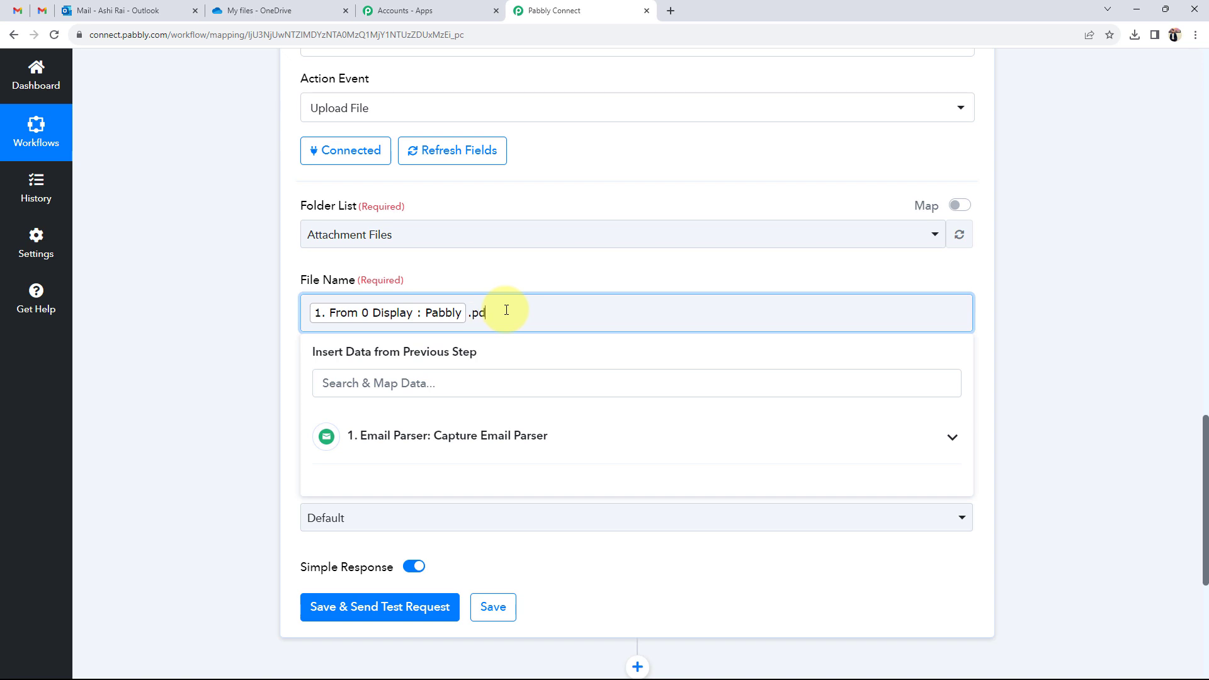
left_click(256, 369)
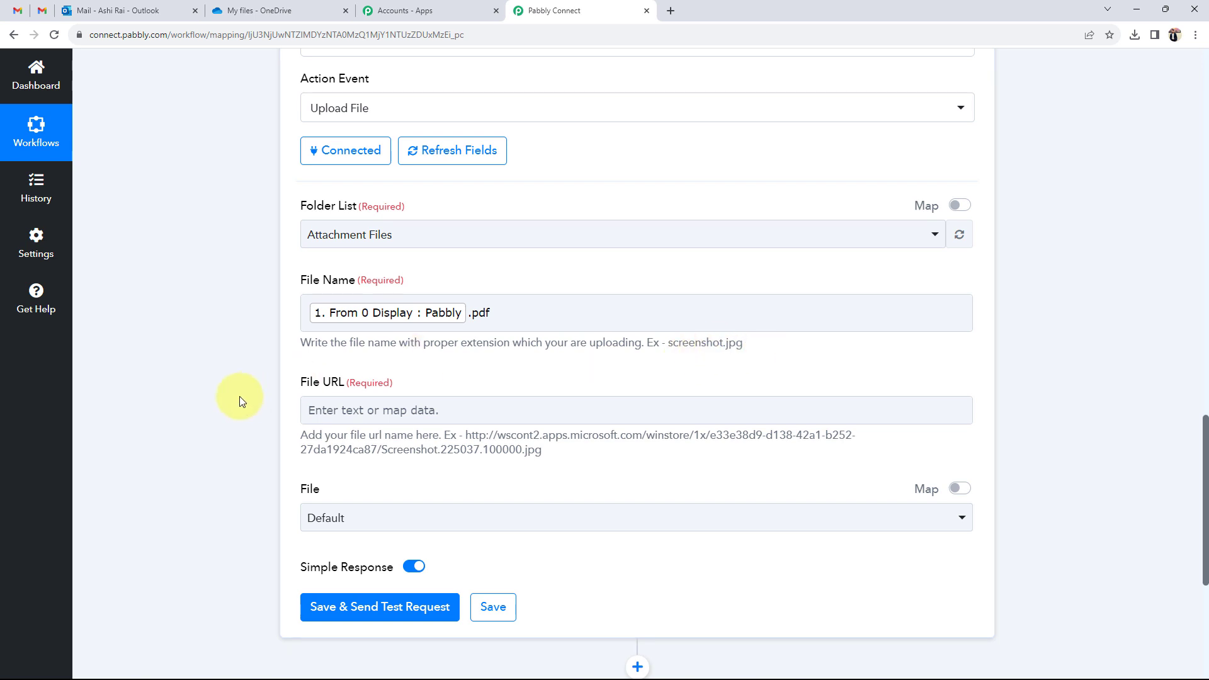
Map Attachment Links 0 from the Email Parser step into the File URL field
scroll(198, 421, "down", 3)
left_click(378, 220)
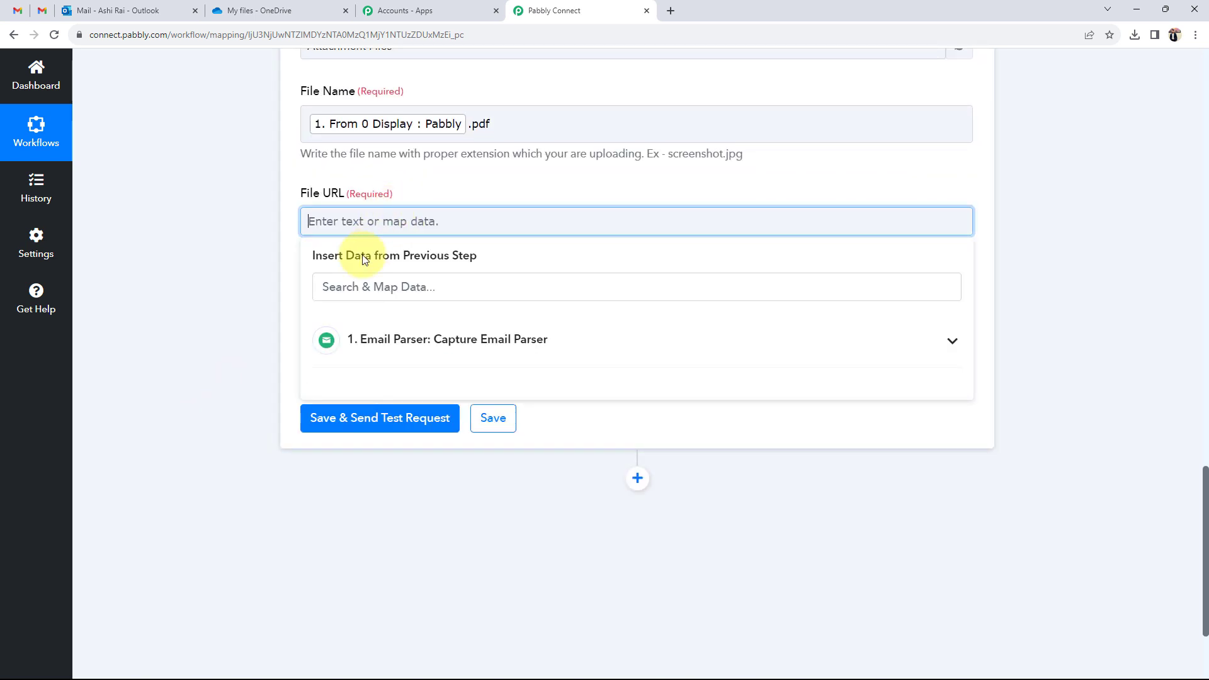
left_click(384, 338)
scroll(541, 476, "down", 10)
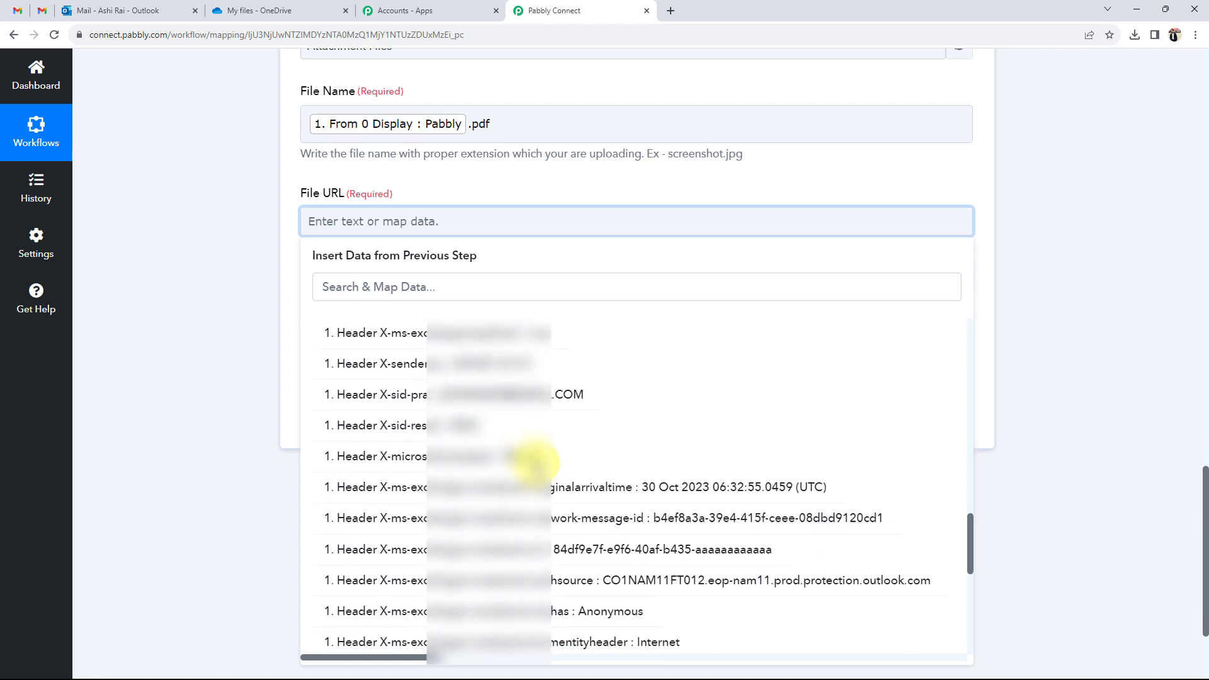
left_click(352, 638)
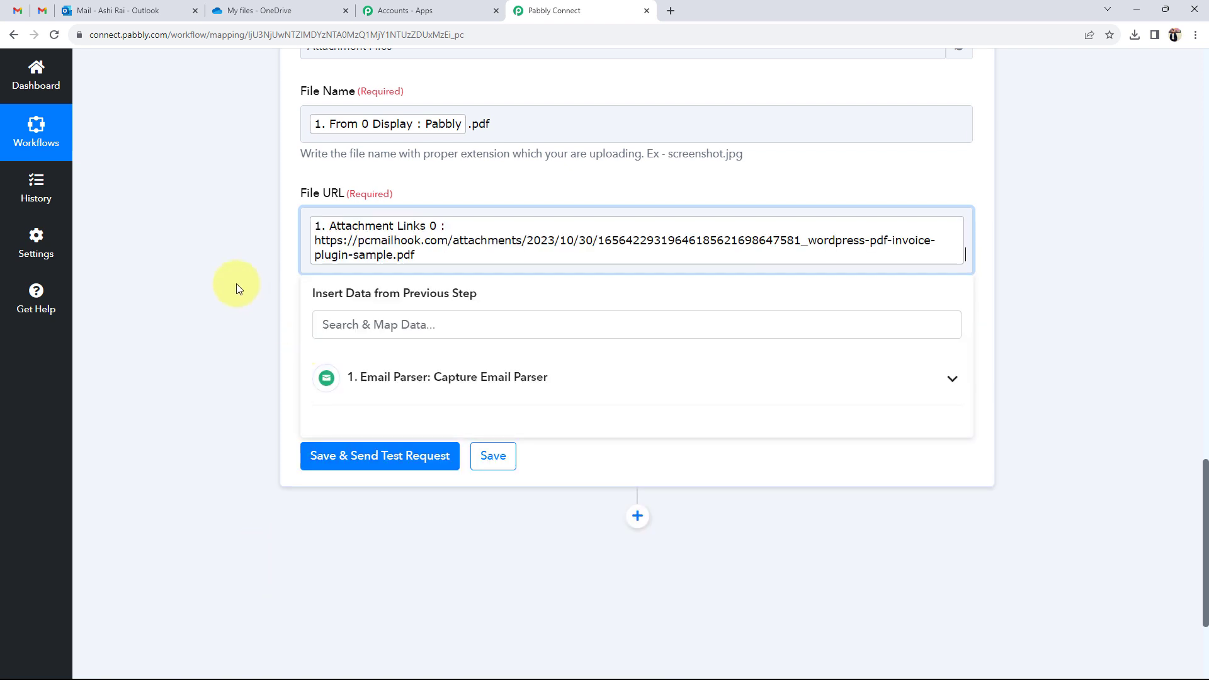
left_click(270, 325)
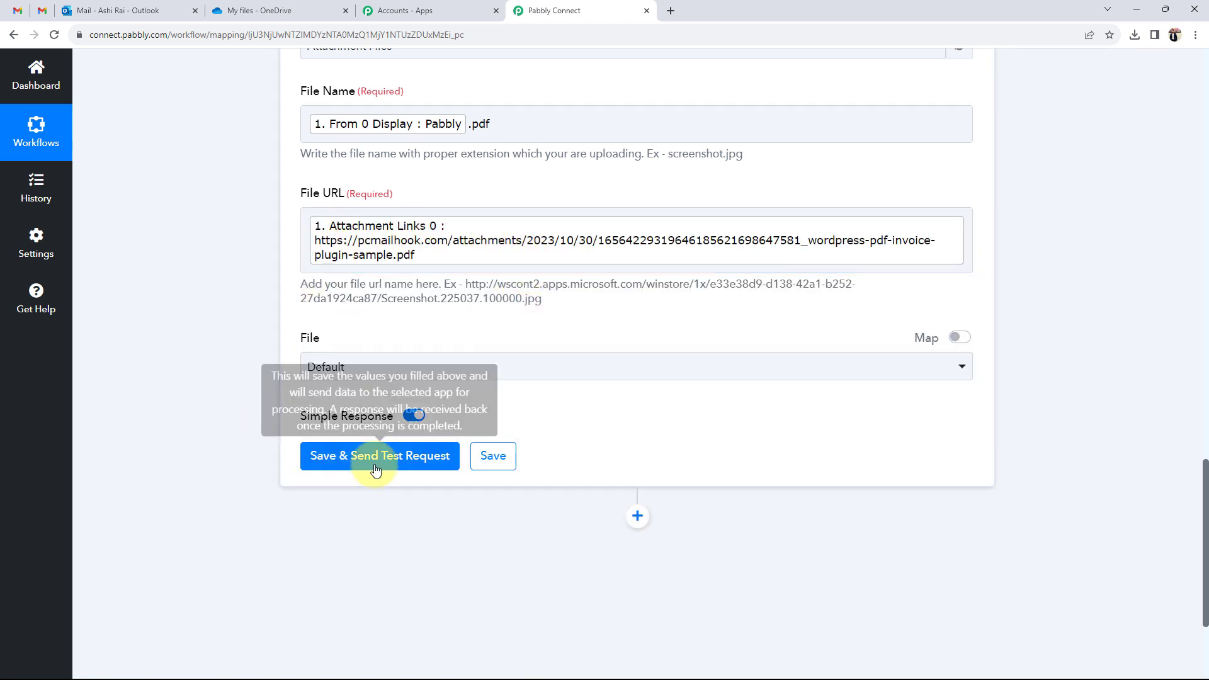
Save the OneDrive upload step, send a test request and review the mapped File Name
left_click(331, 458)
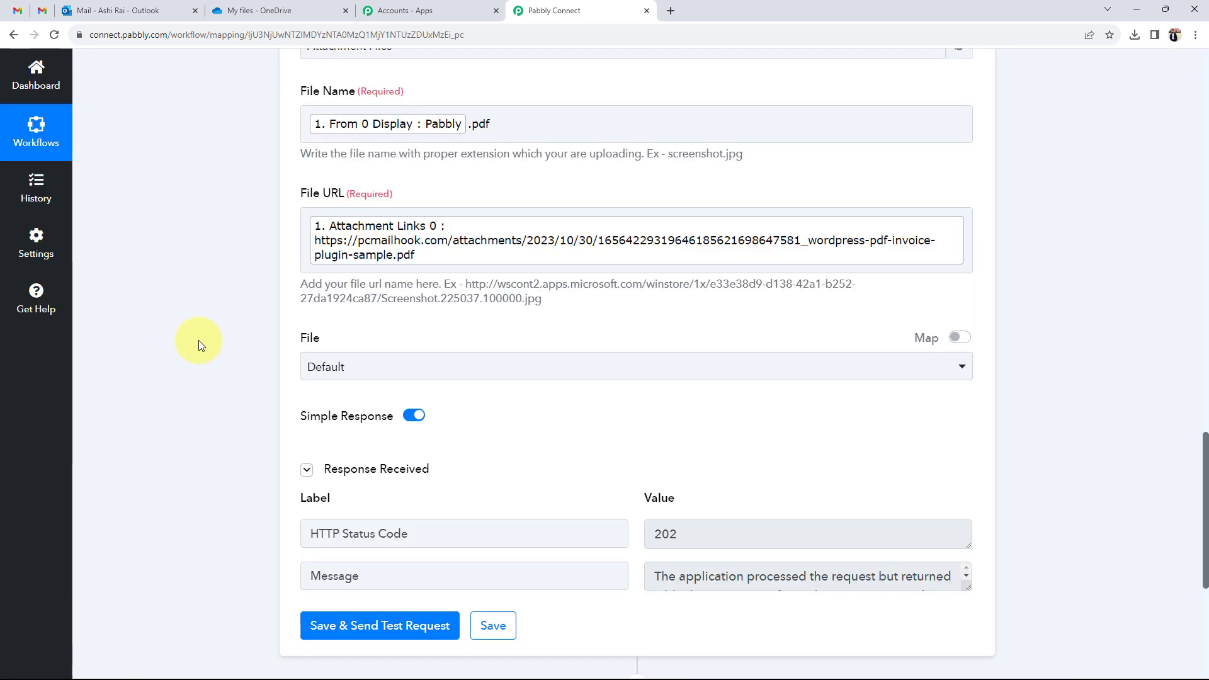
scroll(198, 340, "up", 2)
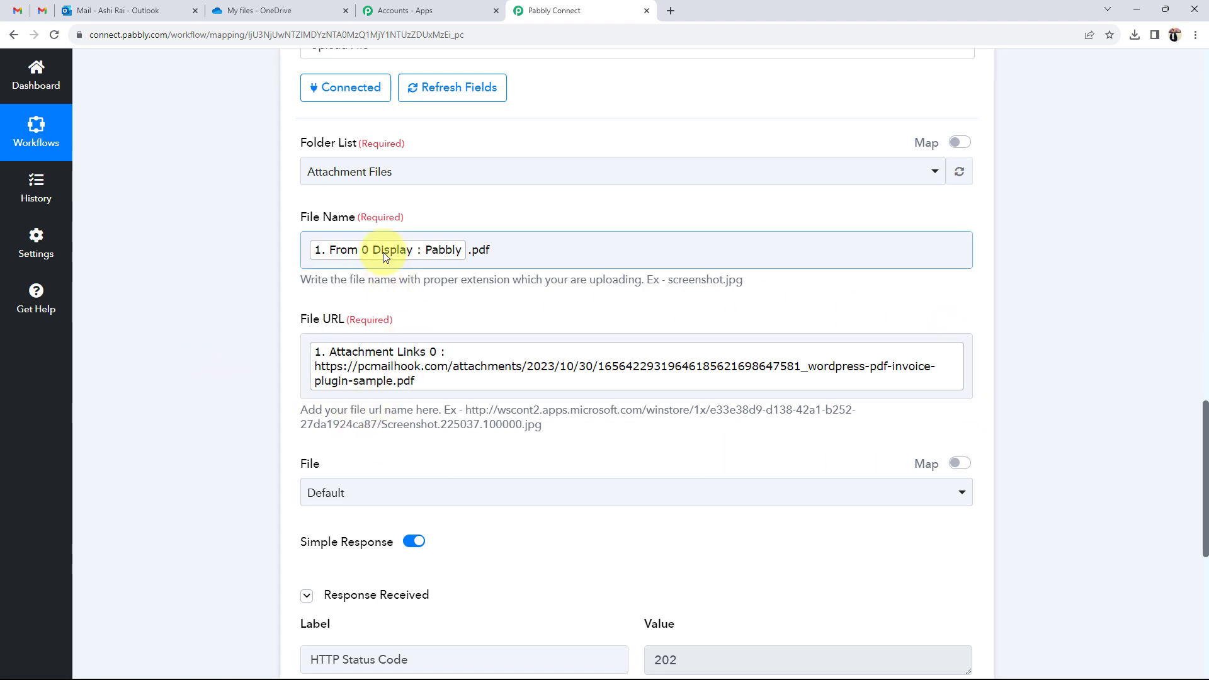
left_click(437, 250)
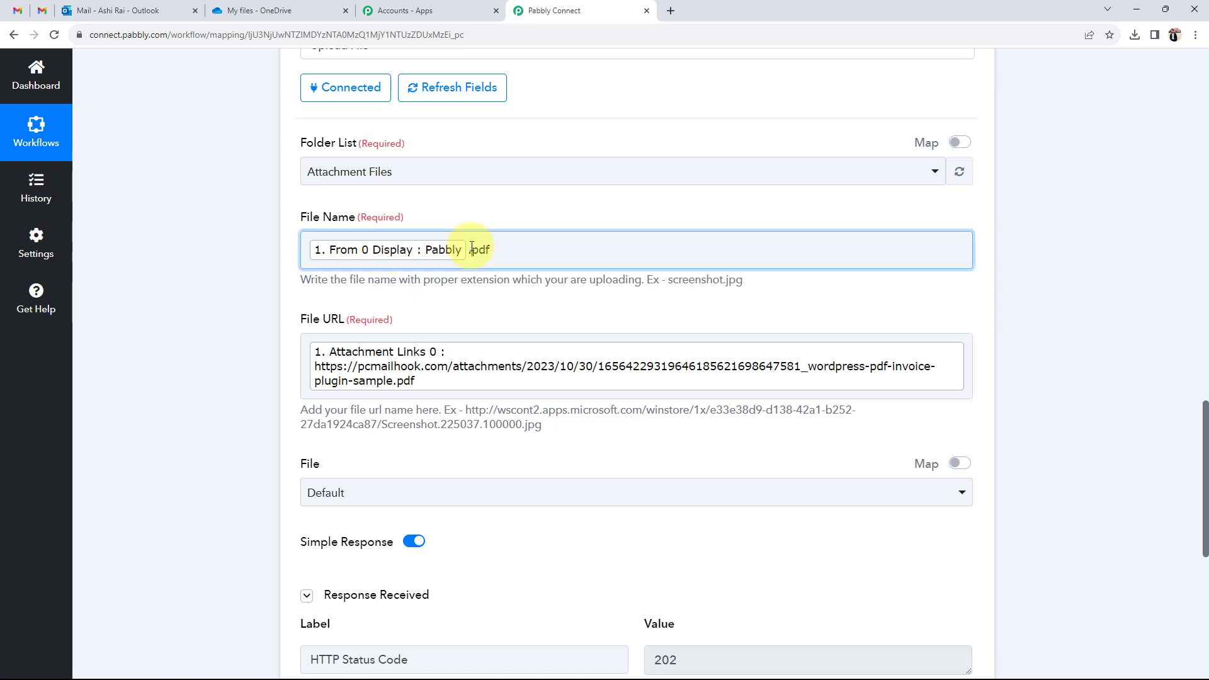
left_click(269, 255)
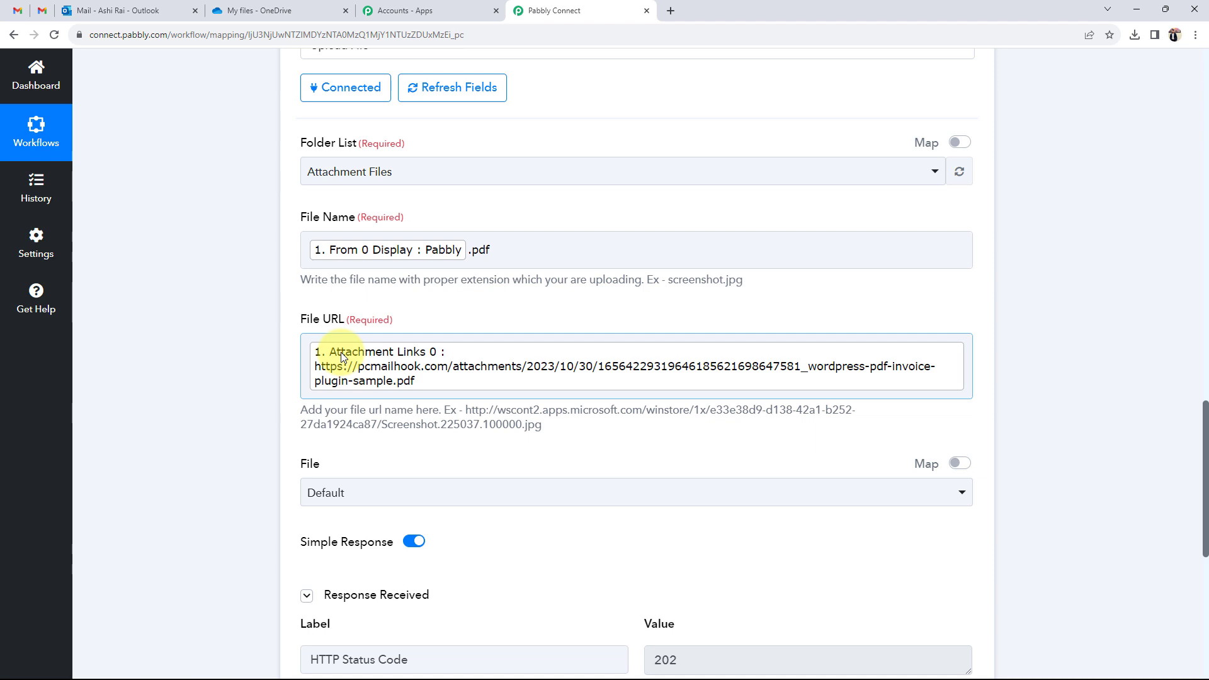
Review the extension in the OneDrive step's File Name field and the upload's test response
left_click(474, 251)
left_click_drag(473, 251, 501, 251)
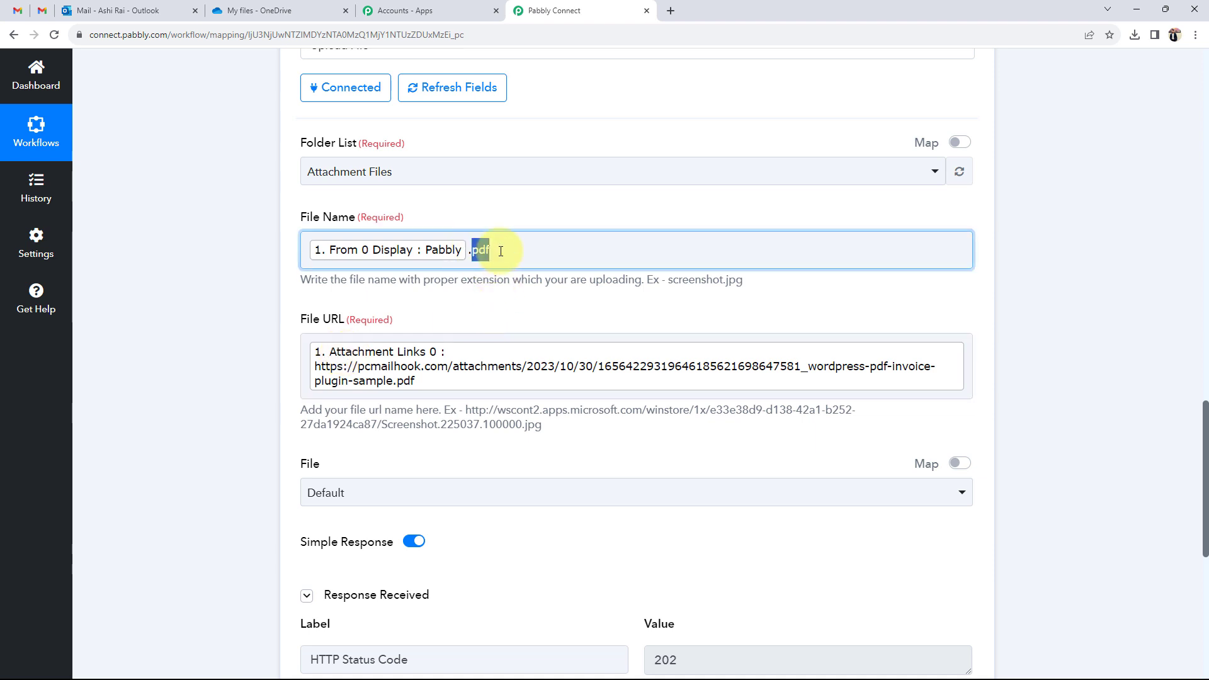
left_click(254, 311)
left_click(518, 257)
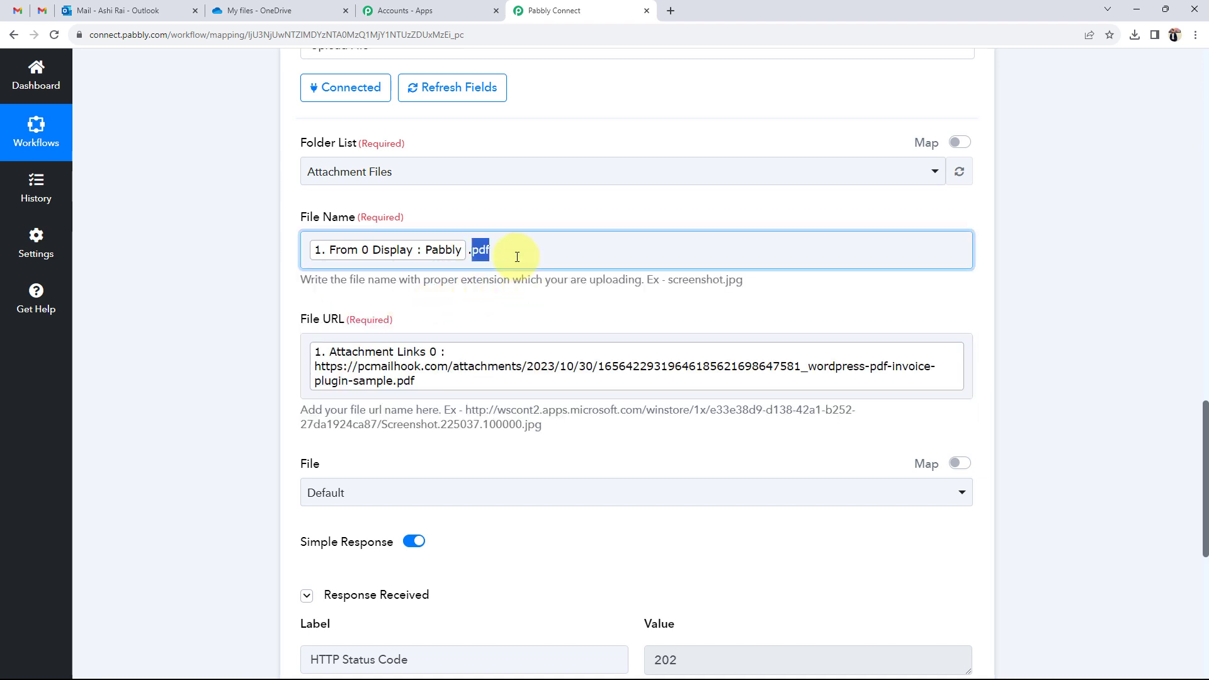
left_click(210, 308)
scroll(206, 311, "down", 3)
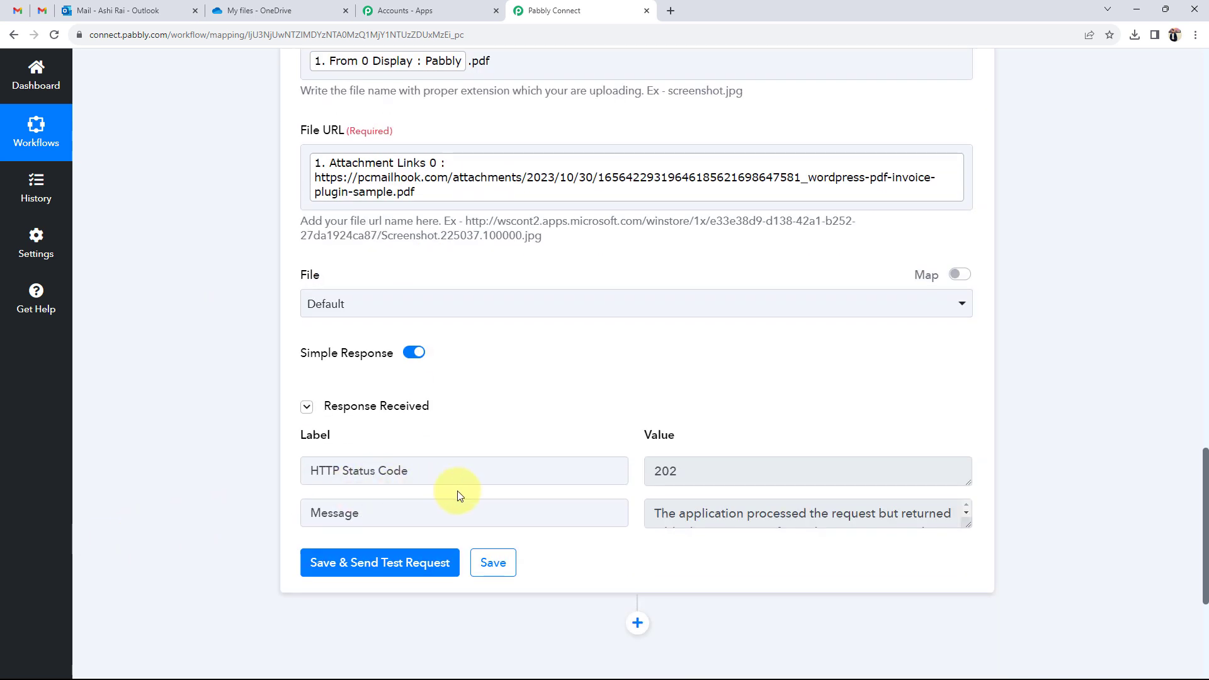
Switch to OneDrive, open the Attachment Files folder, view Pabbly.pdf and return to the folder
left_click(274, 6)
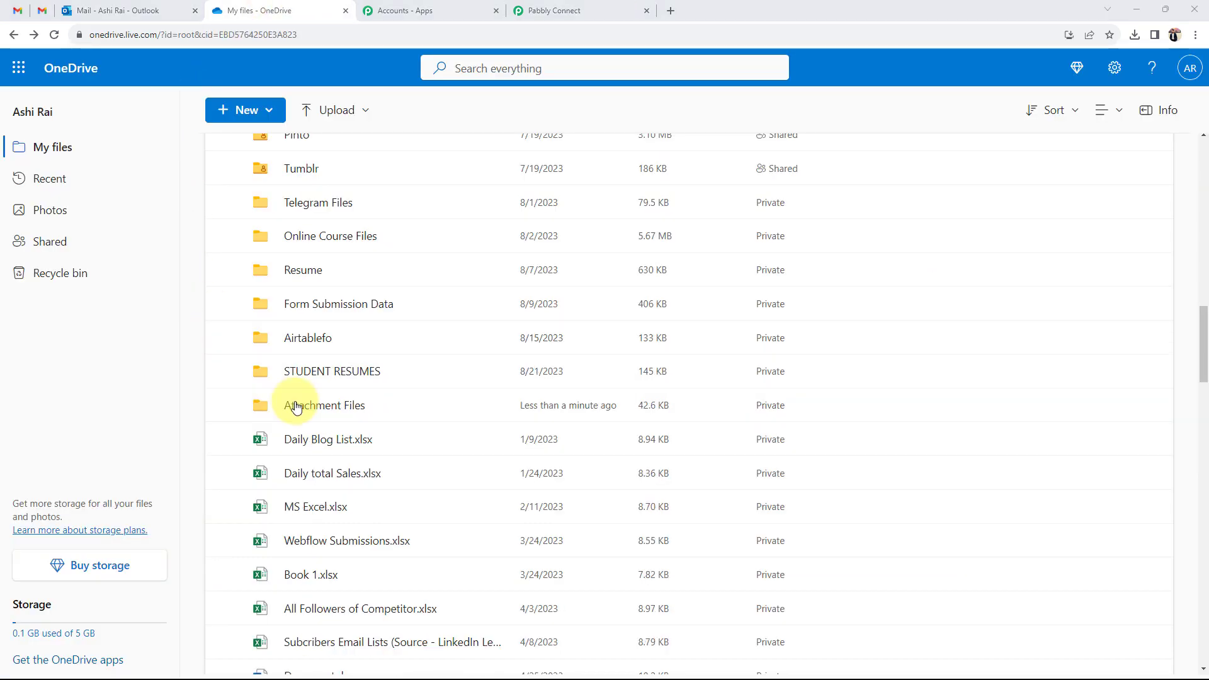
left_click(294, 405)
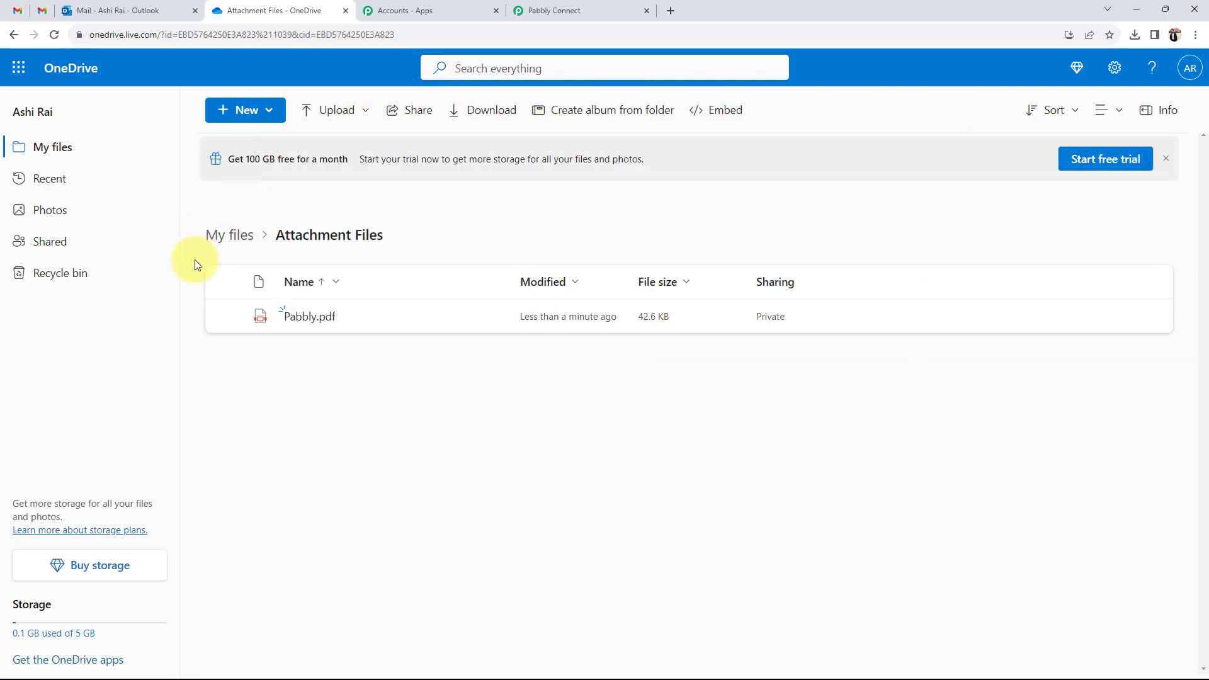
left_click(303, 324)
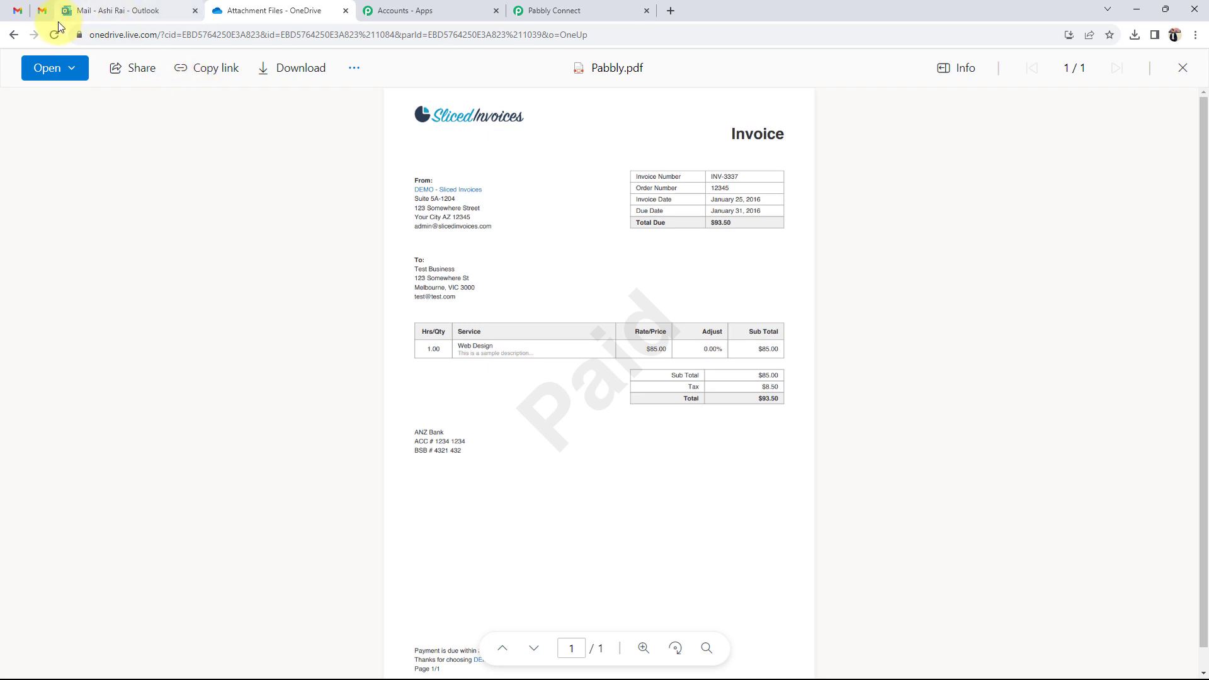
left_click(10, 35)
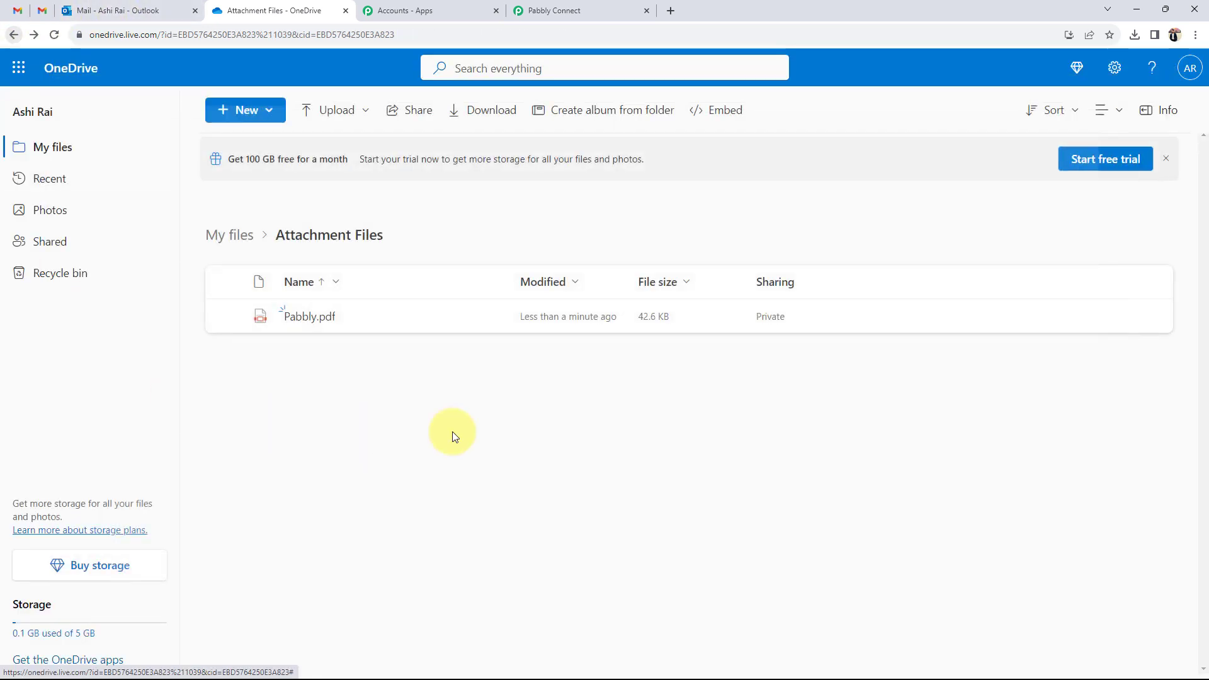
In the Pabbly Connect workflow, insert a Filter by Pabbly action between the Email Parser trigger and the OneDrive step
left_click(554, 11)
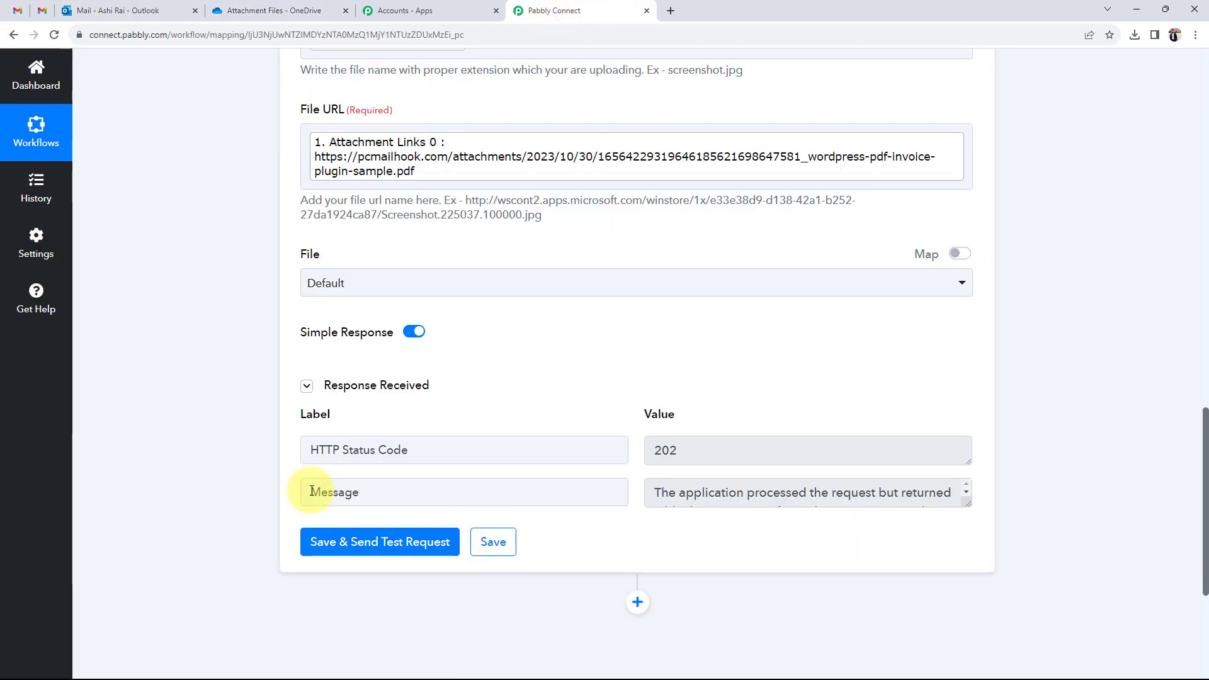
scroll(239, 456, "up", 20)
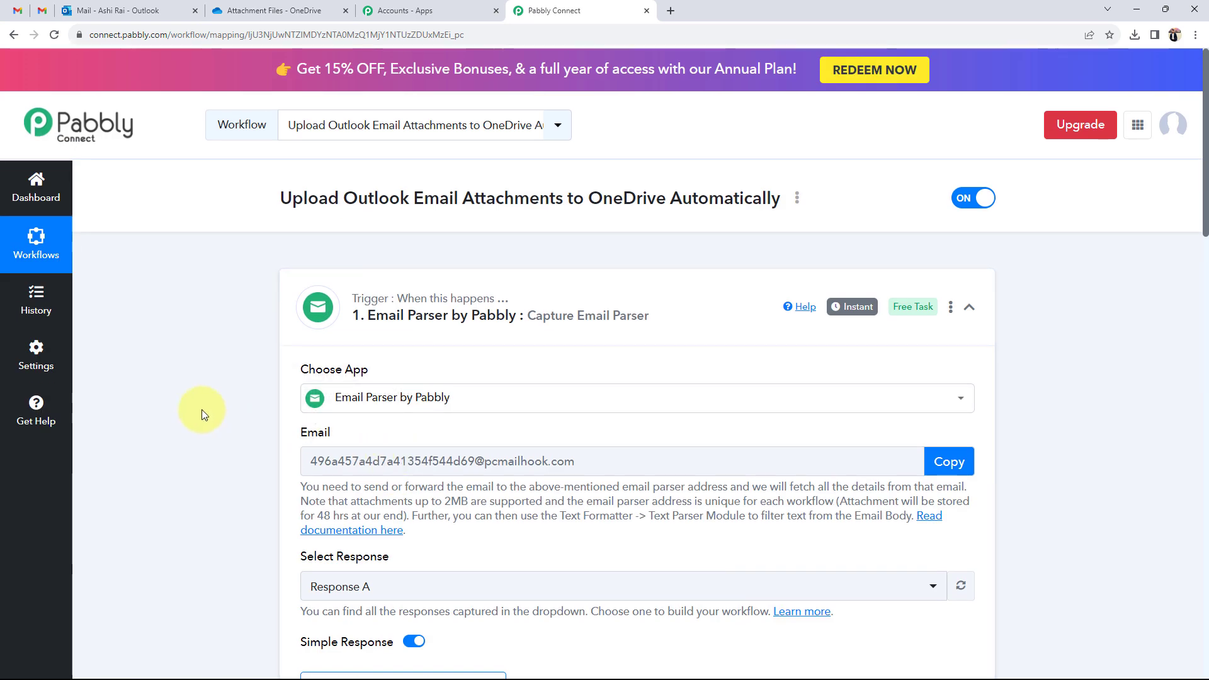
scroll(320, 368, "down", 3)
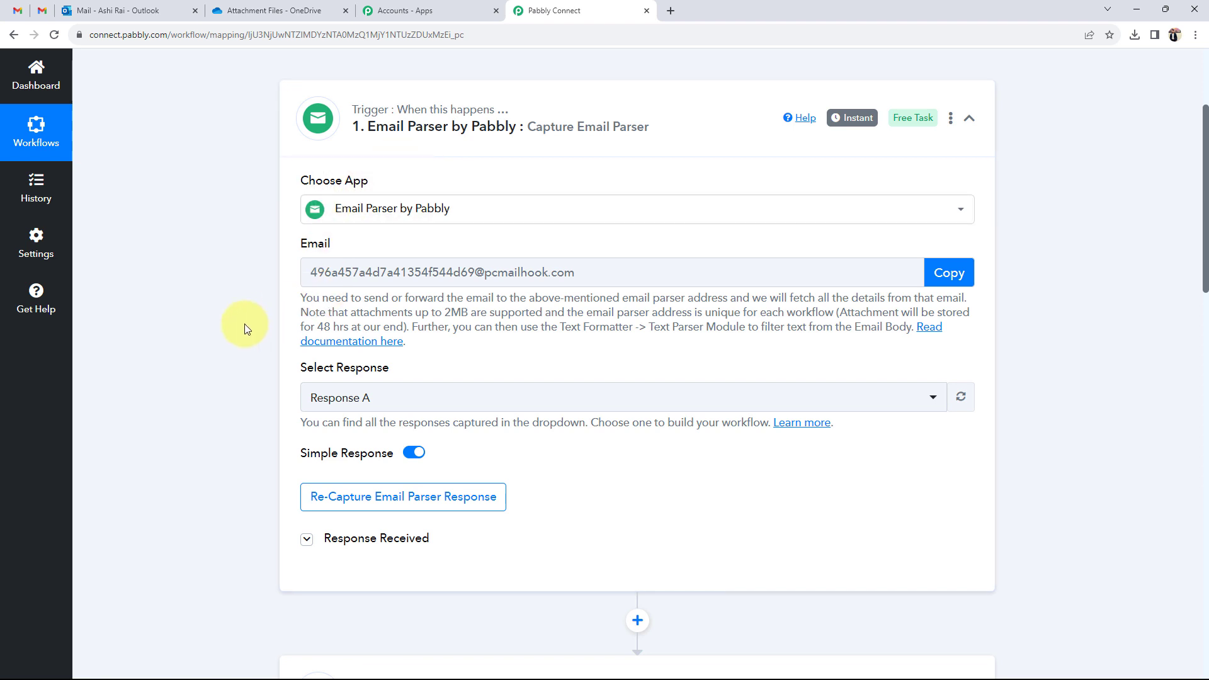
scroll(244, 324, "down", 5)
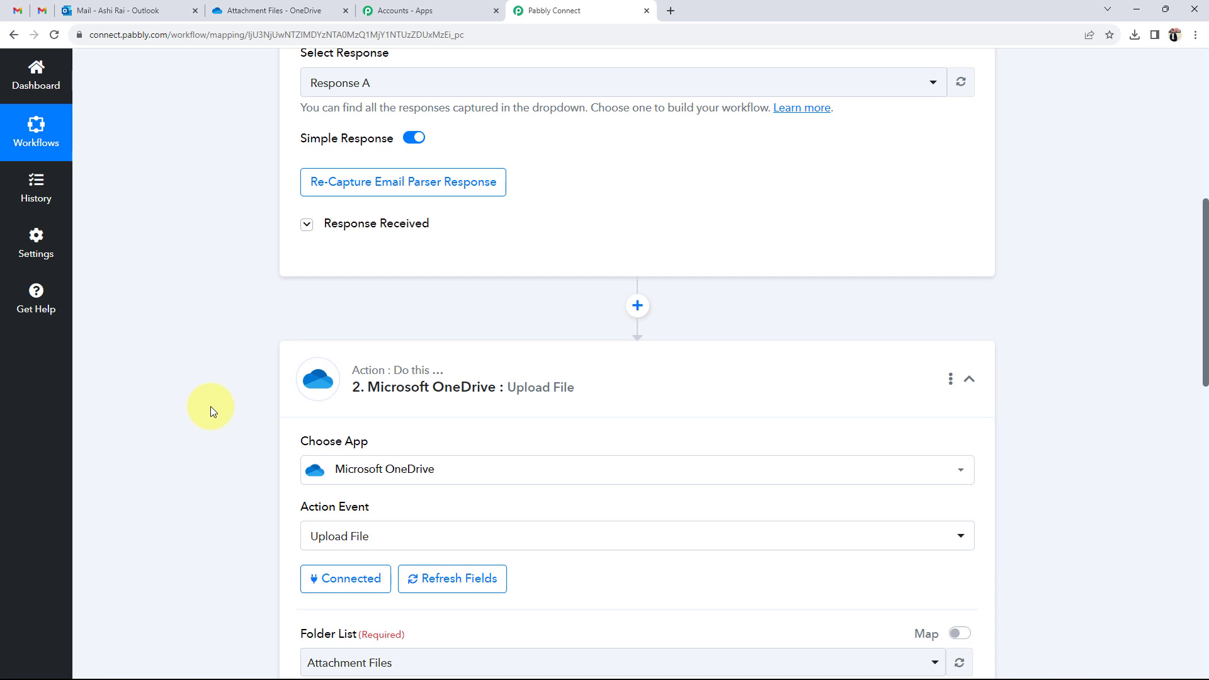
scroll(211, 406, "up", 4)
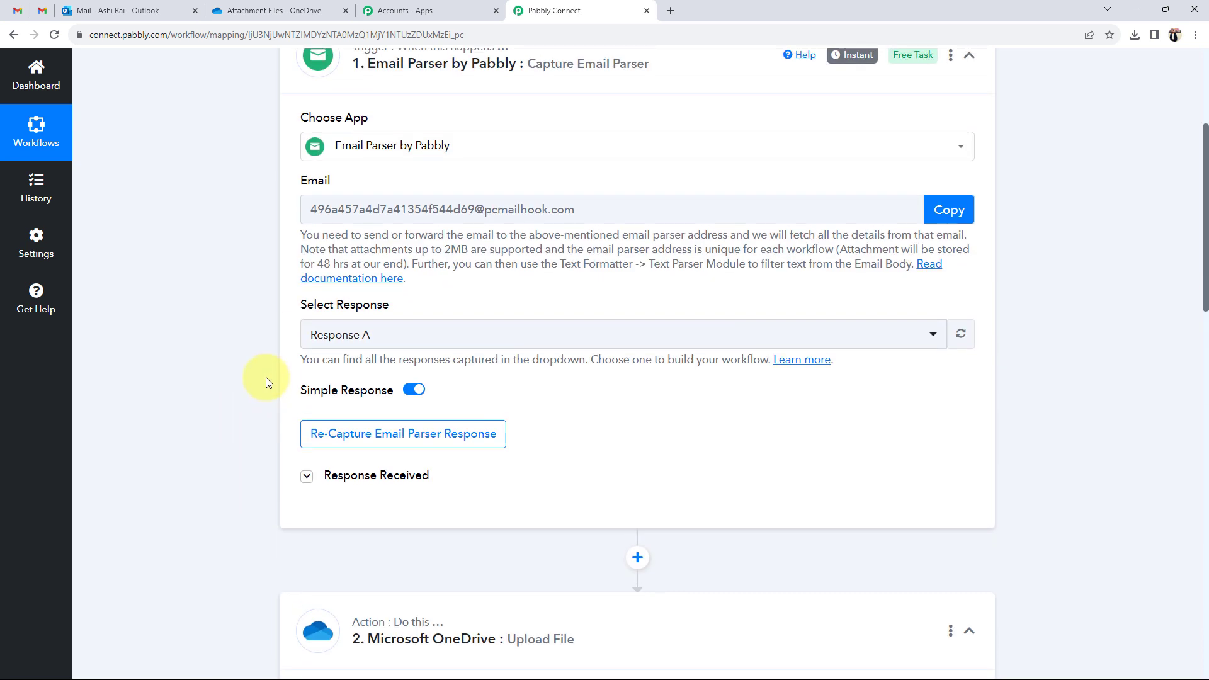
scroll(265, 377, "down", 1)
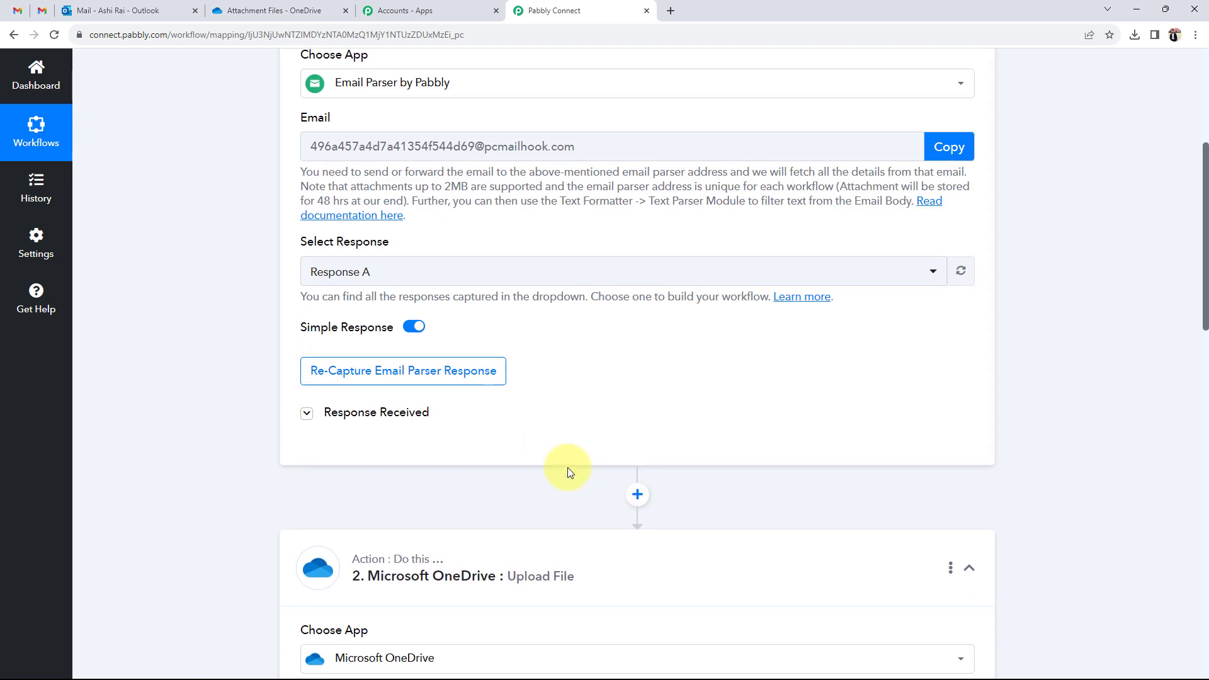
left_click(636, 495)
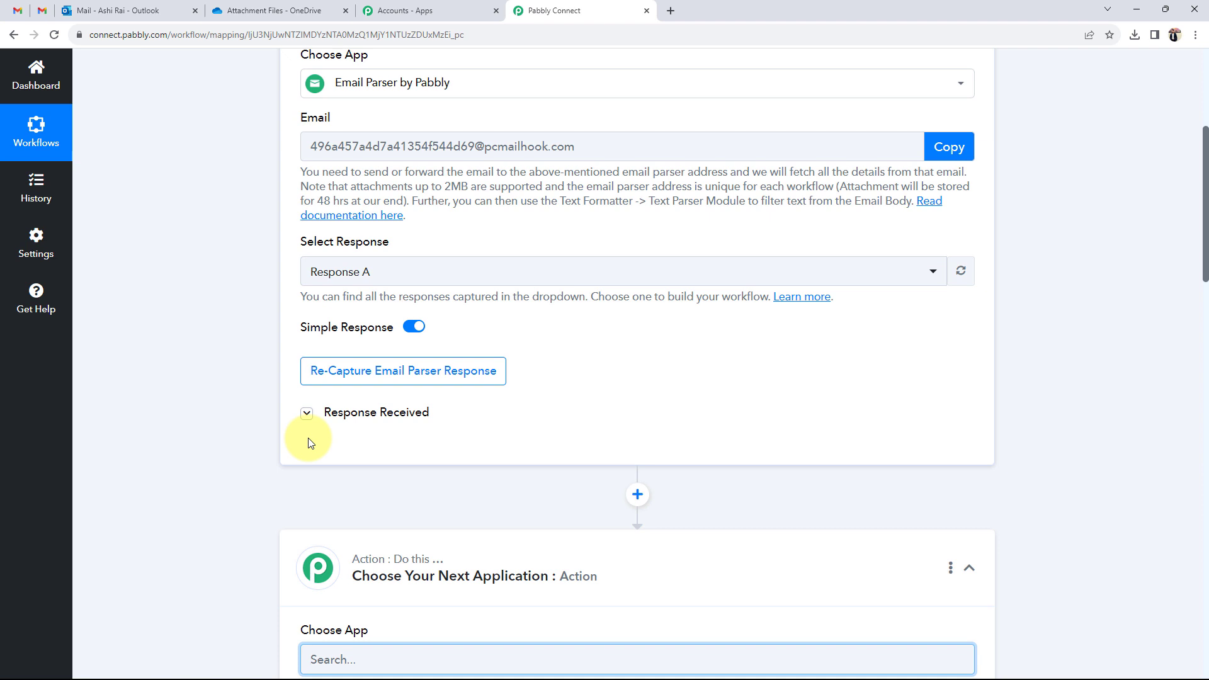
scroll(205, 473, "down", 3)
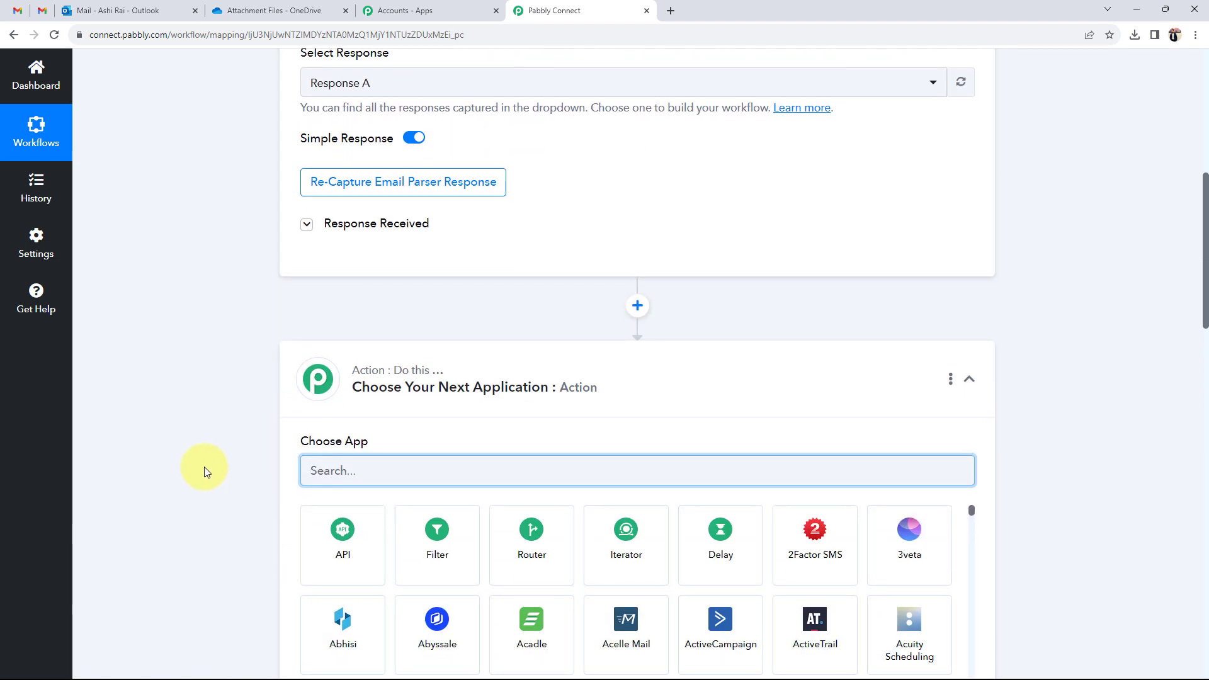
scroll(204, 469, "down", 3)
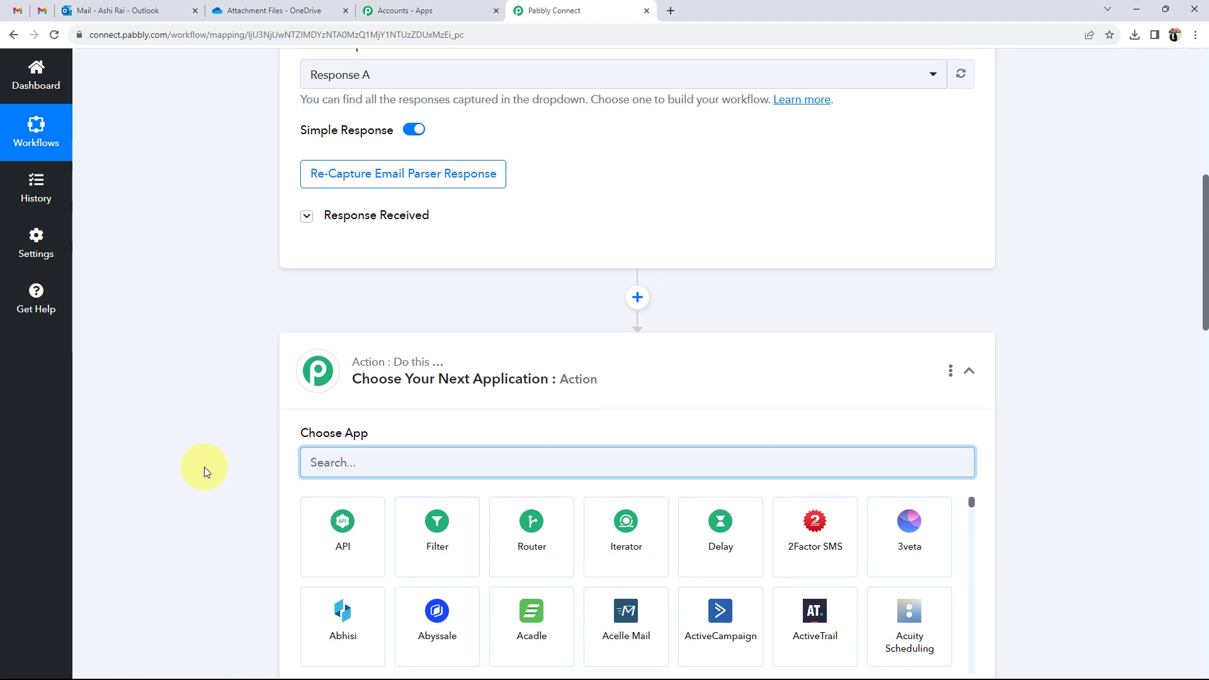
type("filter")
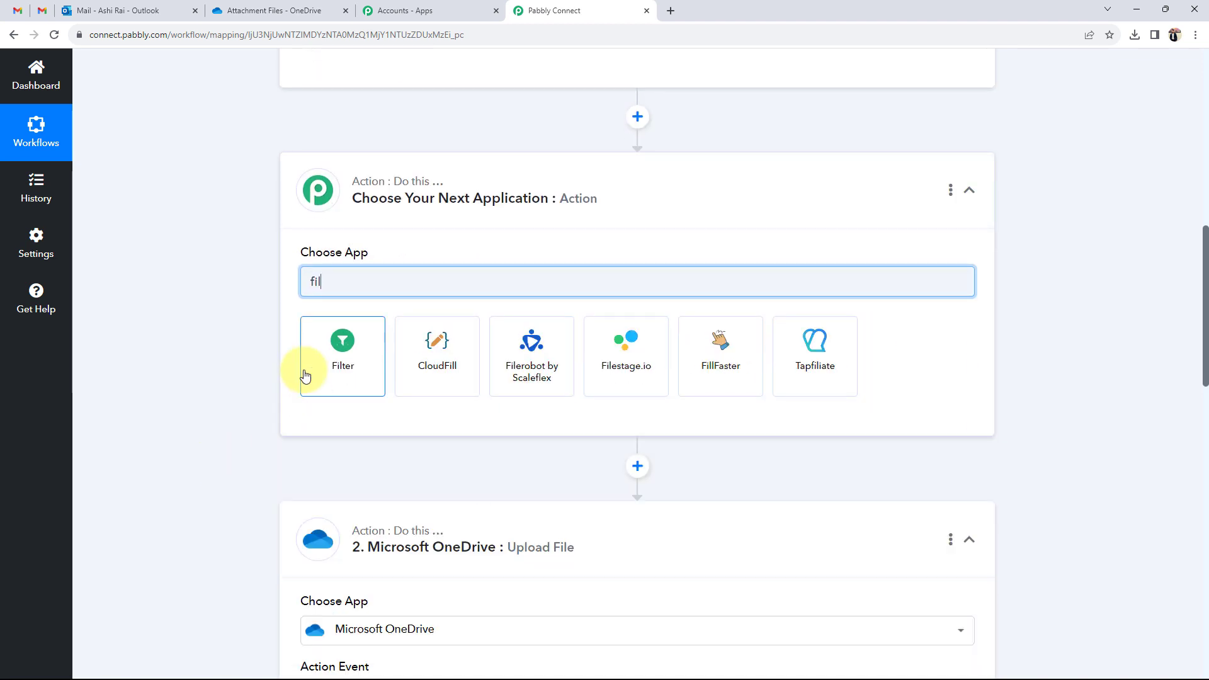
left_click(346, 393)
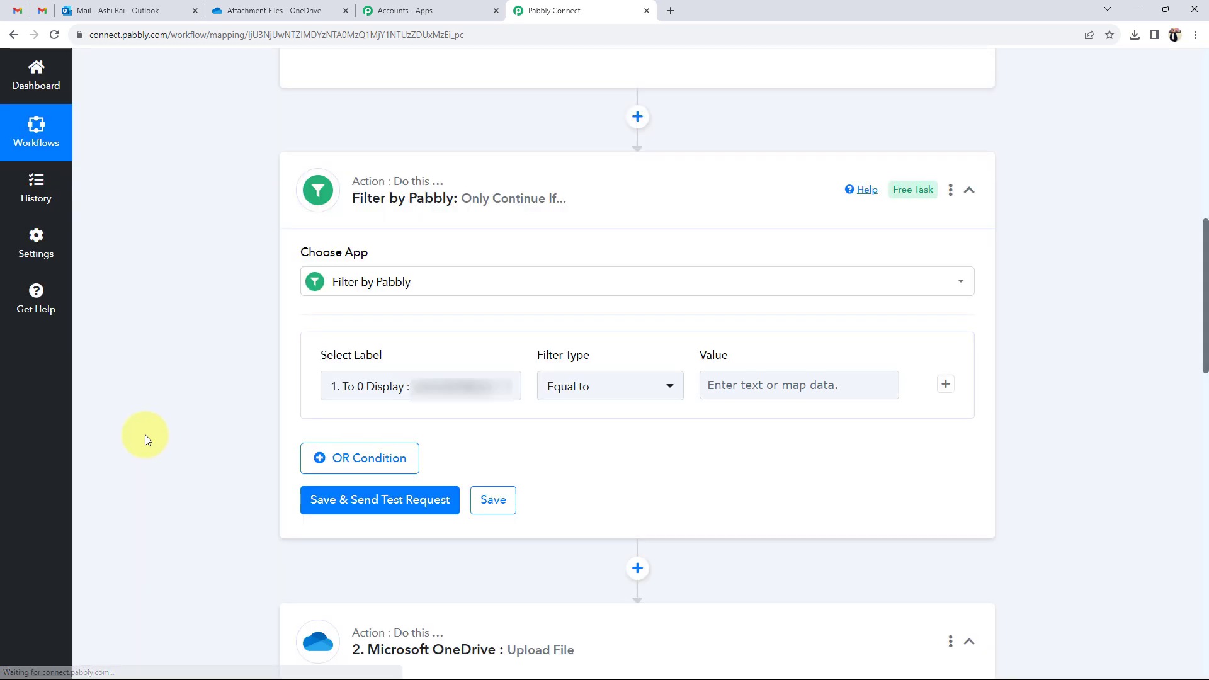
Set the filter condition to the label Attachment Links 0 from the Email Parser step with filter type Exists
left_click(343, 392)
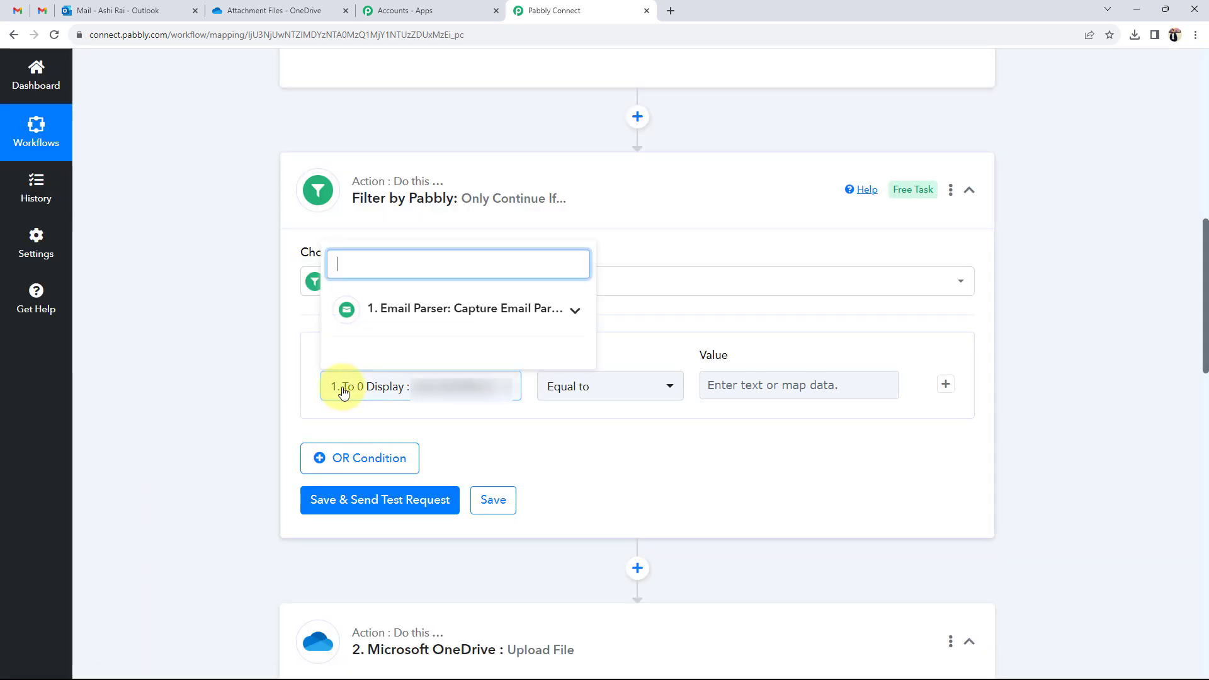
left_click(504, 311)
scroll(447, 406, "down", 3)
scroll(441, 403, "down", 8)
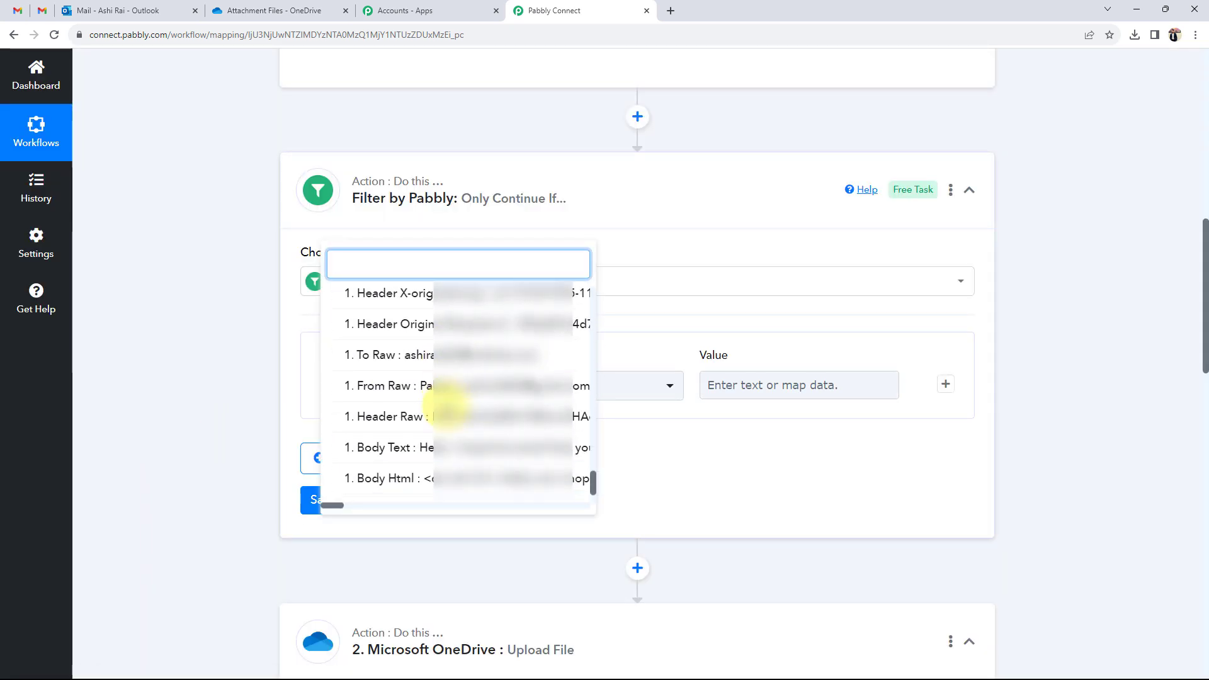
left_click(424, 489)
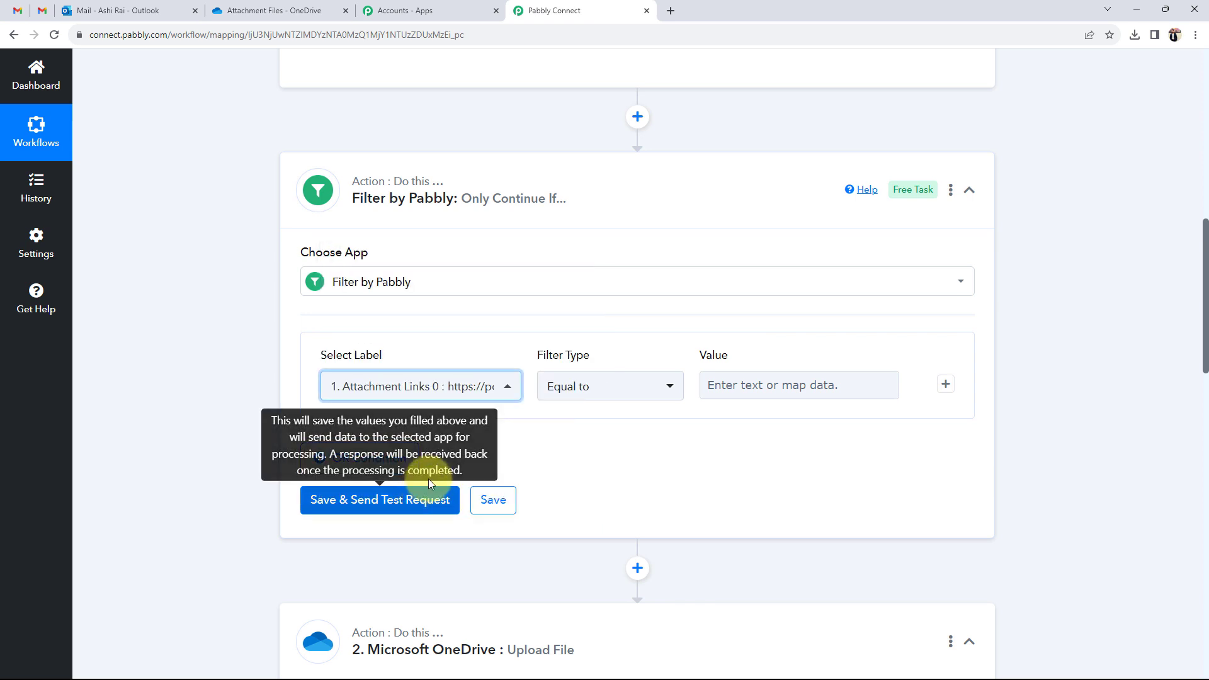
left_click(570, 386)
left_click(575, 266)
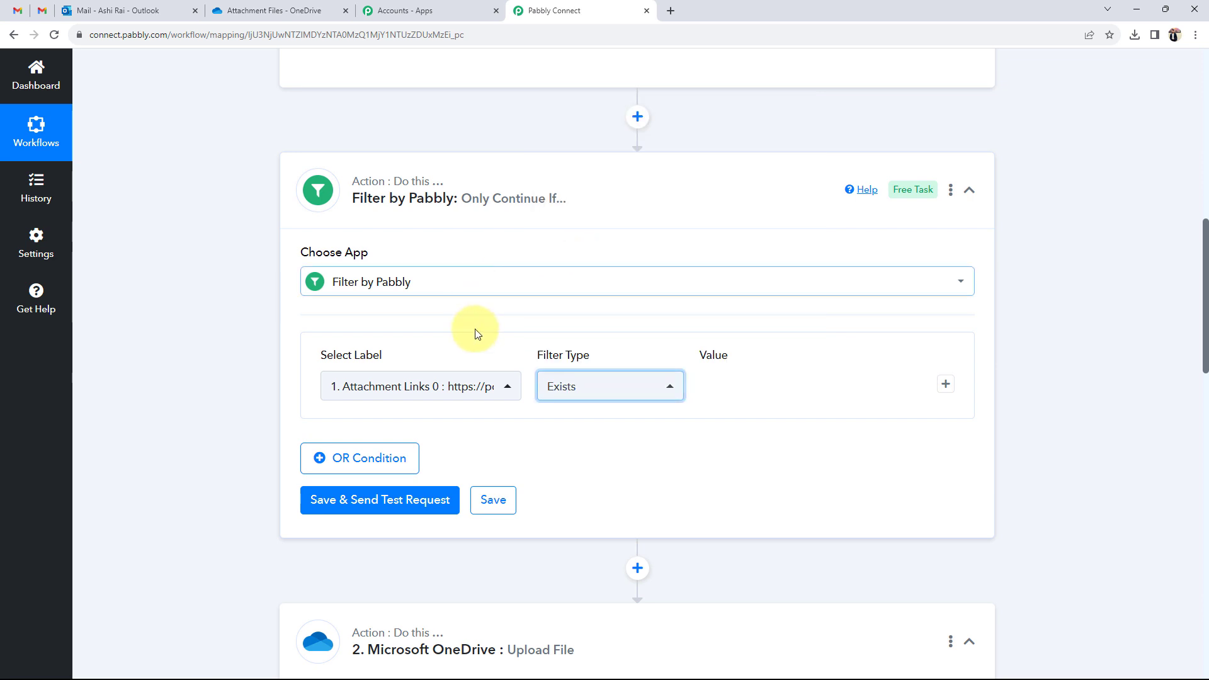
Save the filter step, send a test request and review the response message
left_click(353, 504)
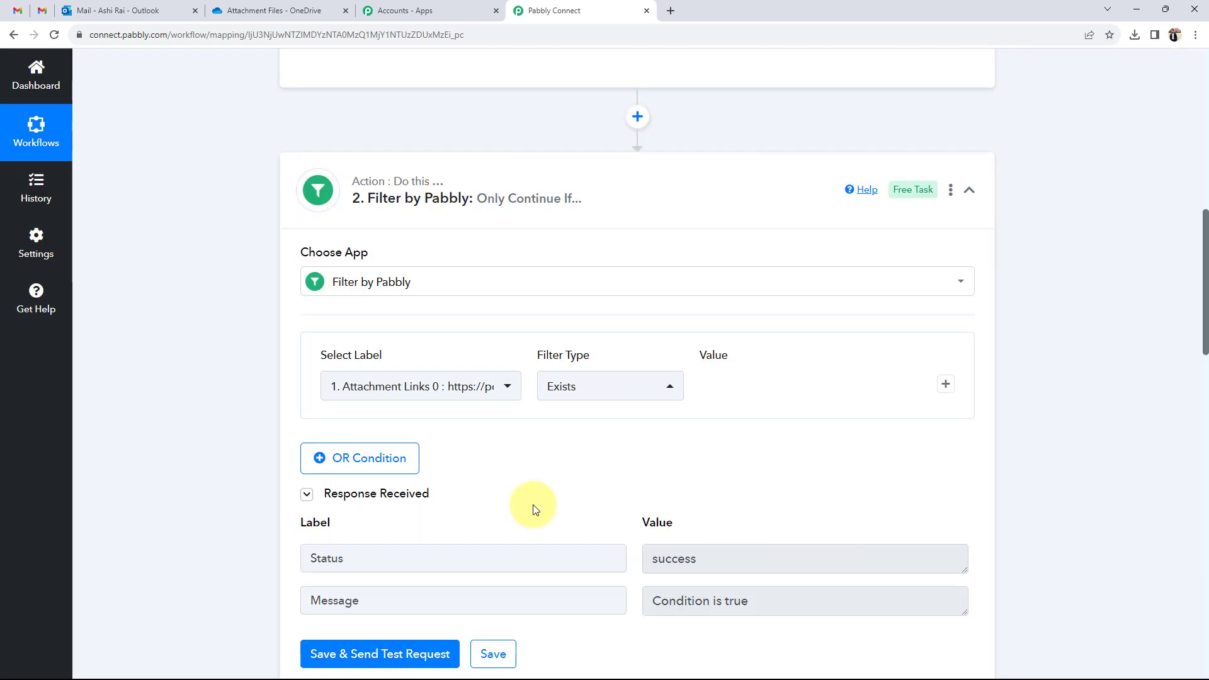
left_click_drag(765, 604, 628, 605)
left_click(233, 502)
Compare the filter condition with the Order Confirmation and Invoice email and its attachment in Outlook
left_click(102, 11)
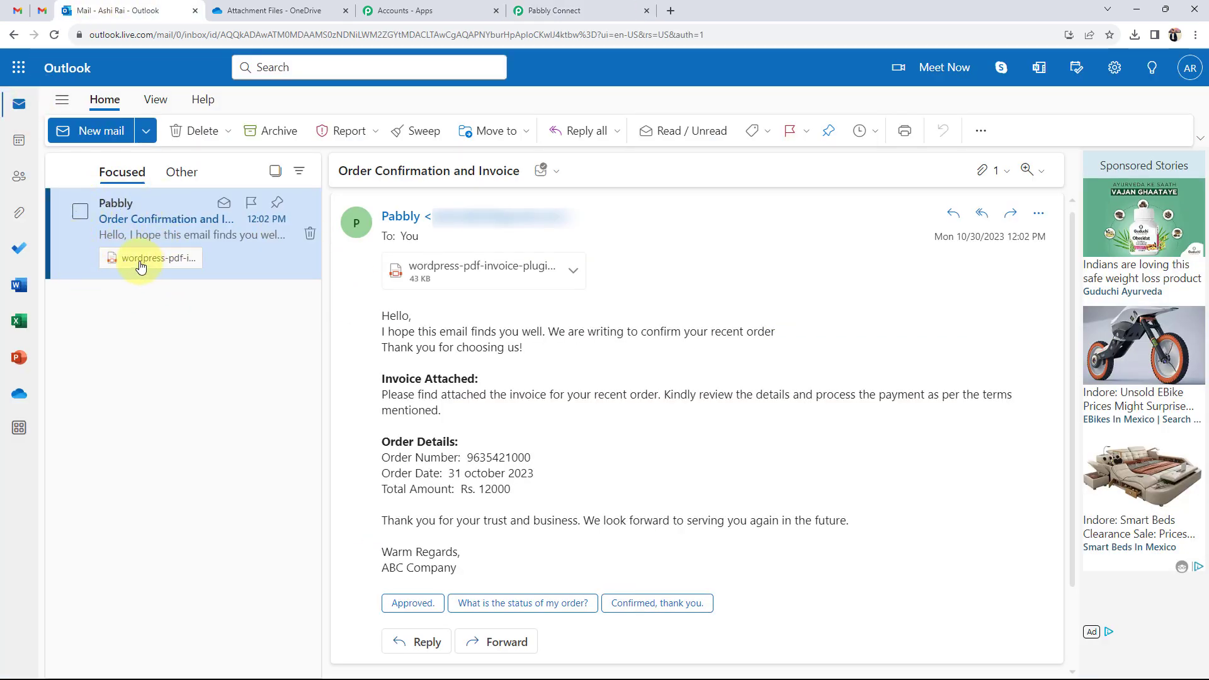
left_click(529, 10)
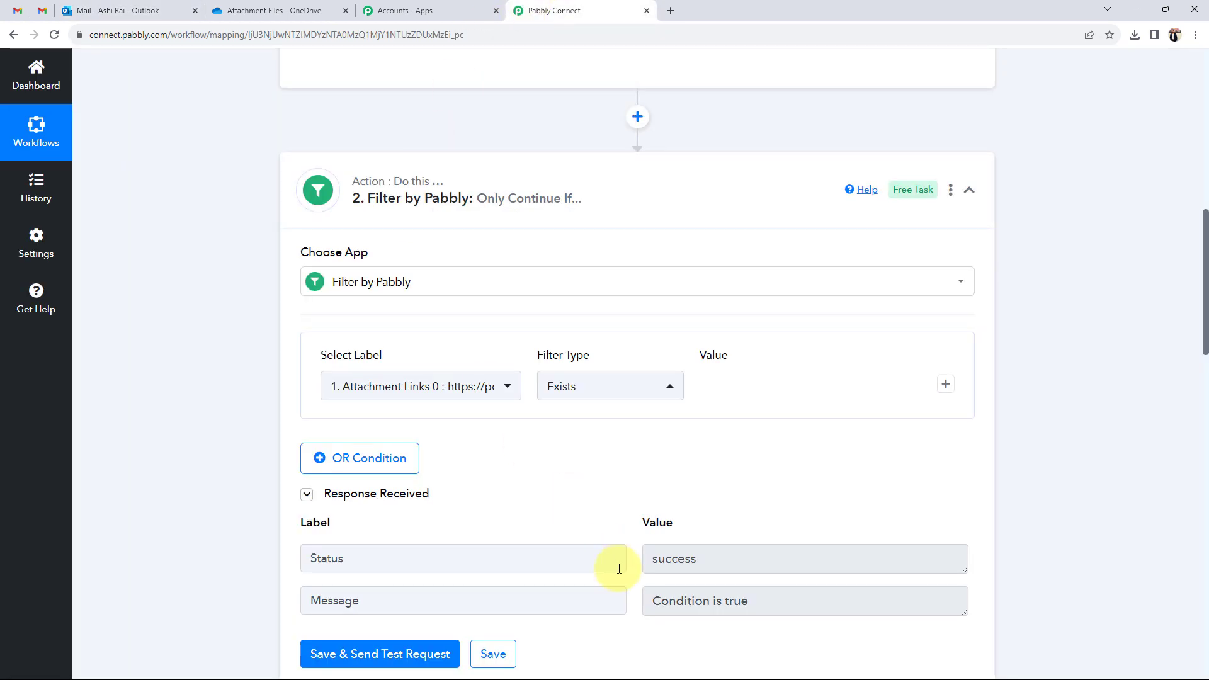
left_click(170, 5)
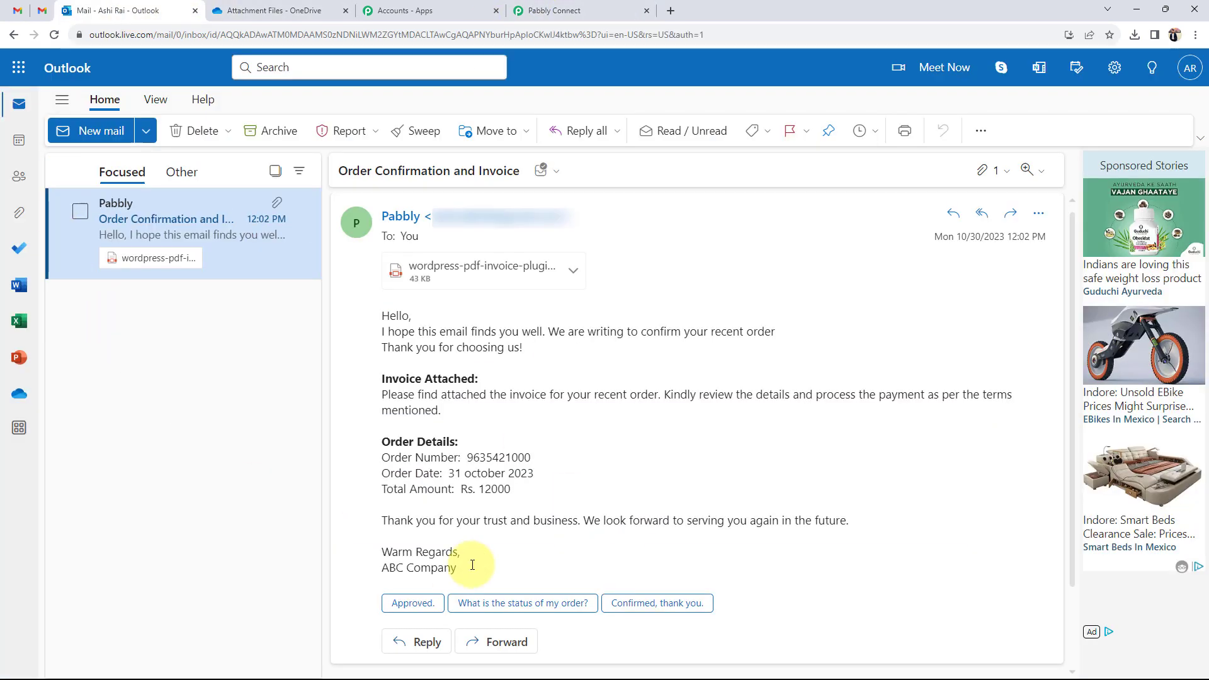
left_click(604, 11)
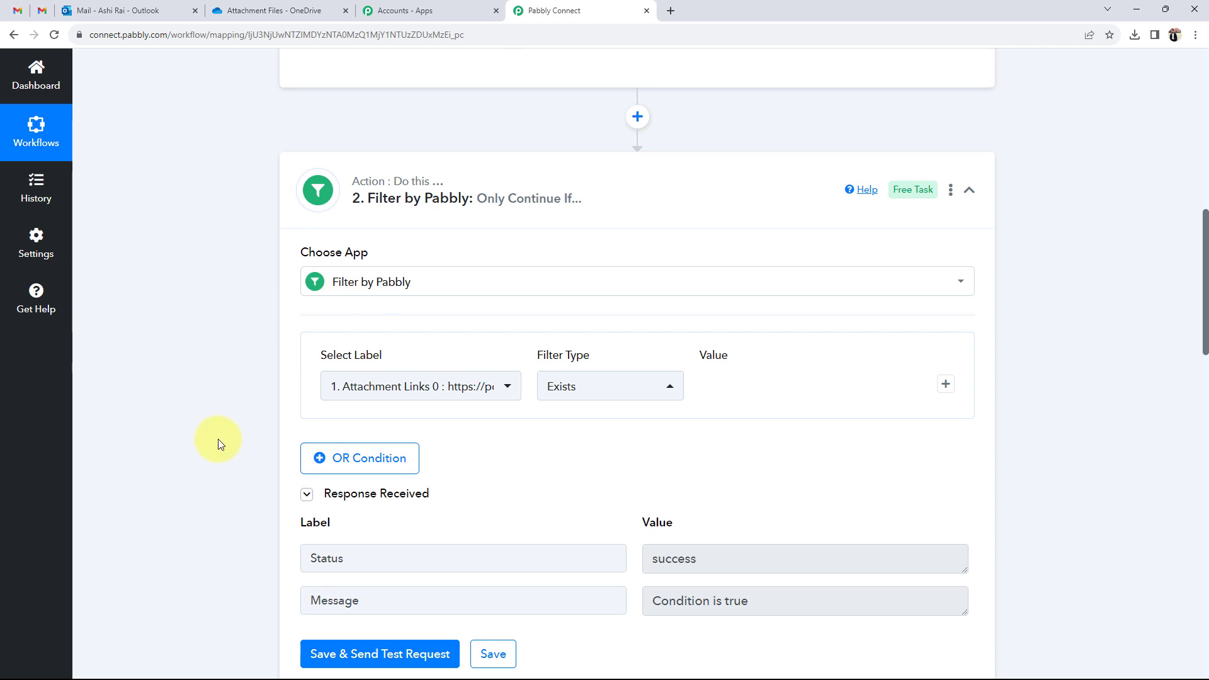
Collapse the Filter, Microsoft OneDrive and Email Parser steps so the workflow shows only their headers
left_click(621, 220)
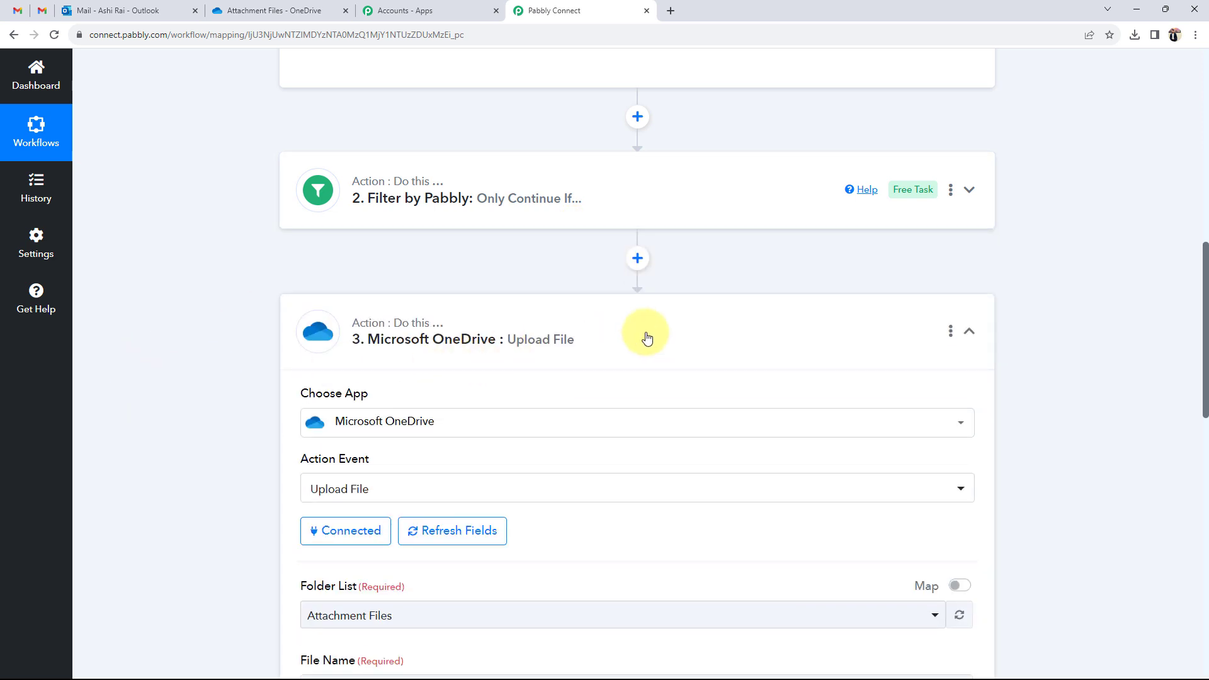
left_click(647, 338)
scroll(259, 343, "up", 10)
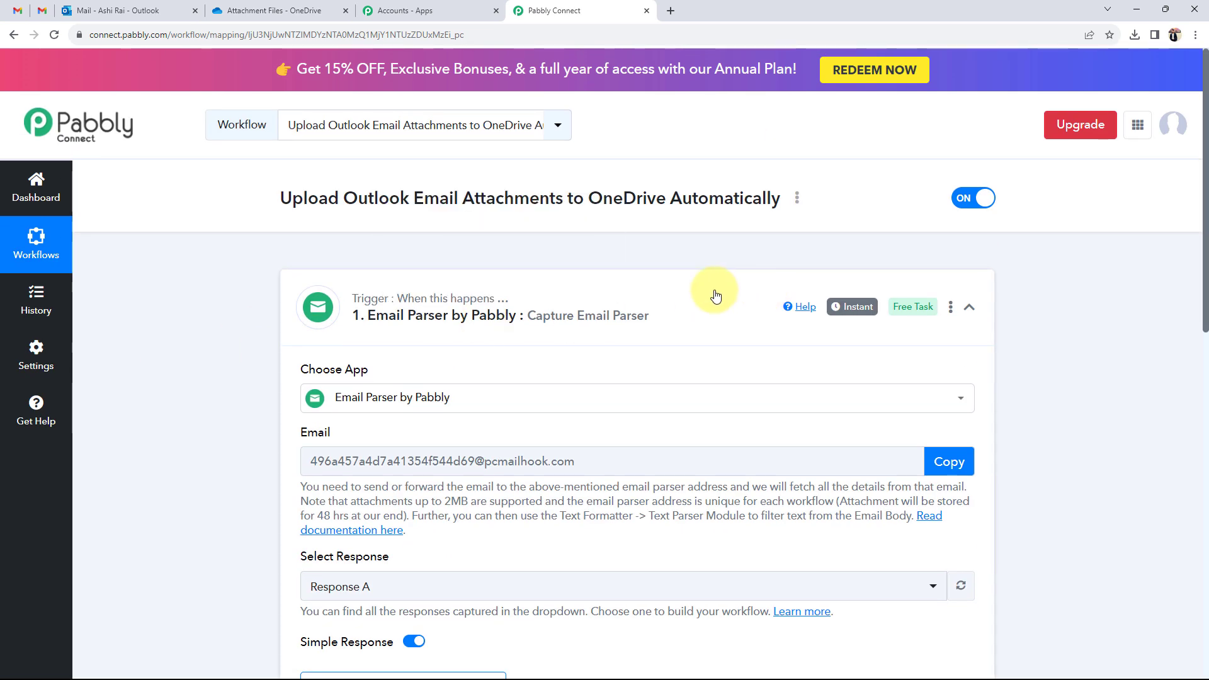
left_click(716, 296)
scroll(286, 313, "down", 1)
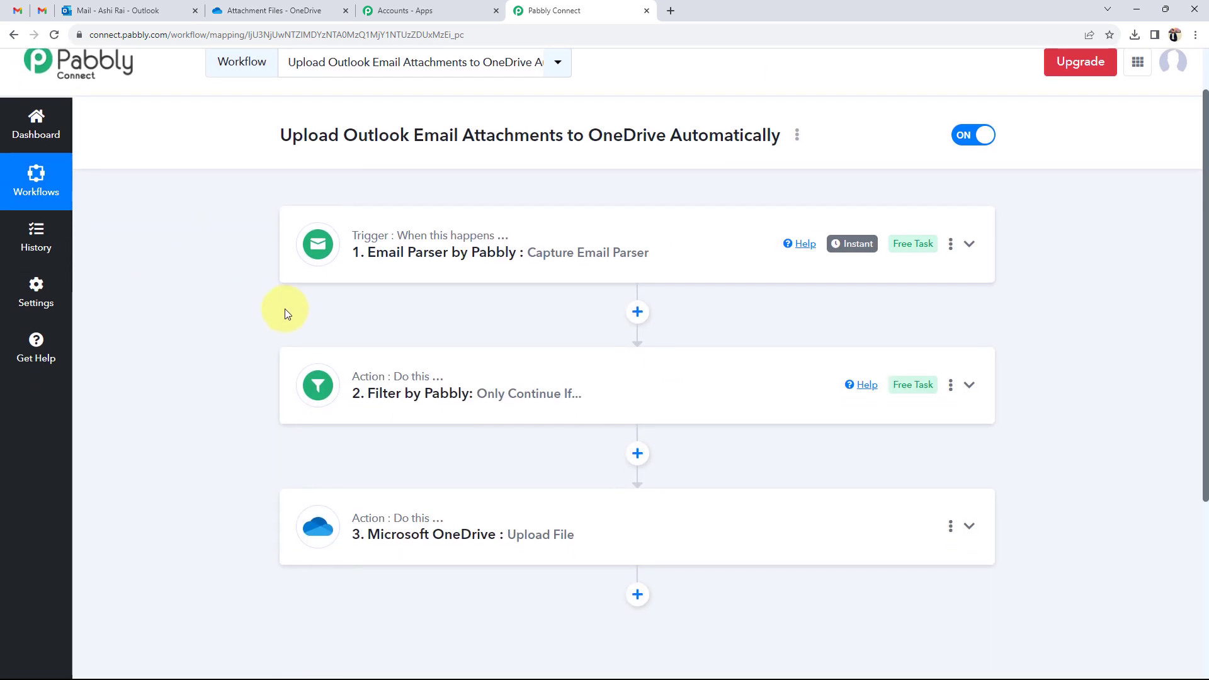
Check the Outlook inbox, switch to Gmail and attach Resume of Test.pdf to the Application for Job draft
left_click(117, 8)
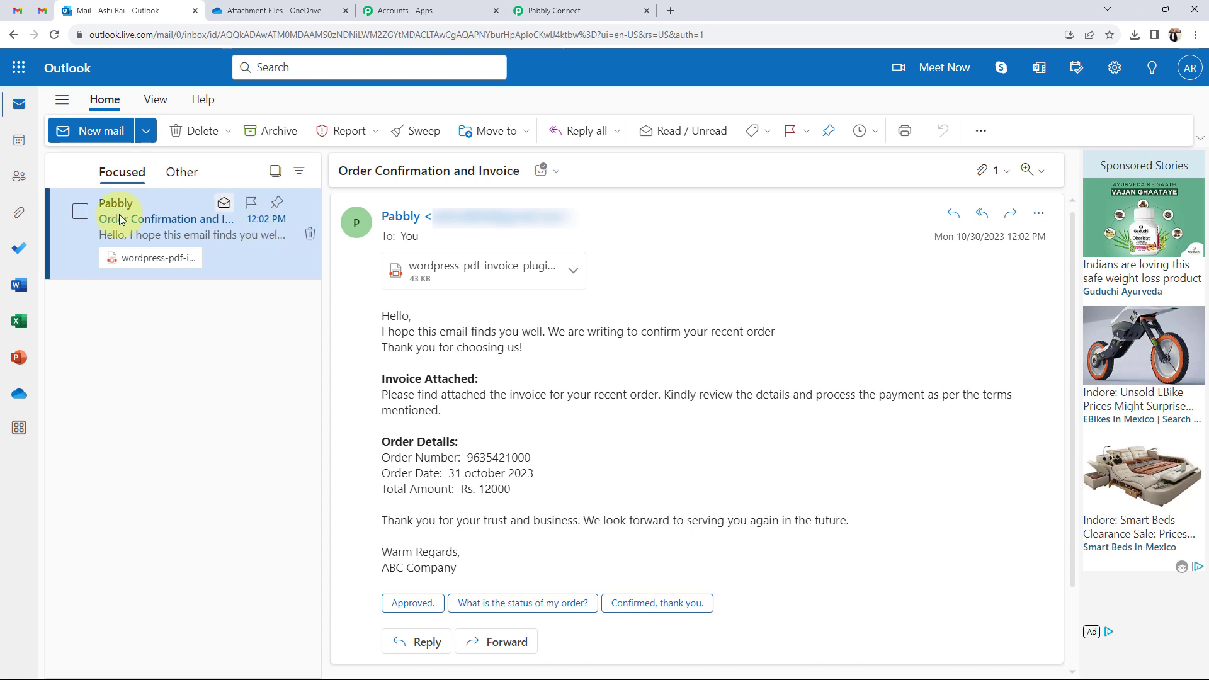
left_click(535, 11)
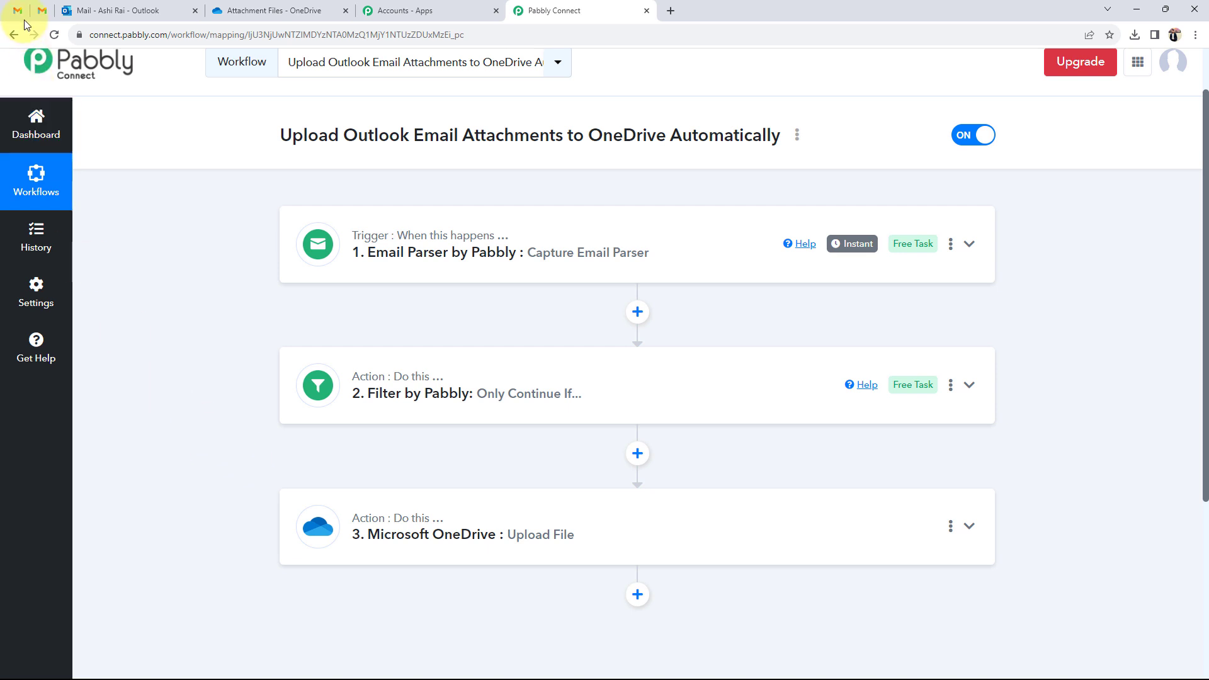
left_click(42, 10)
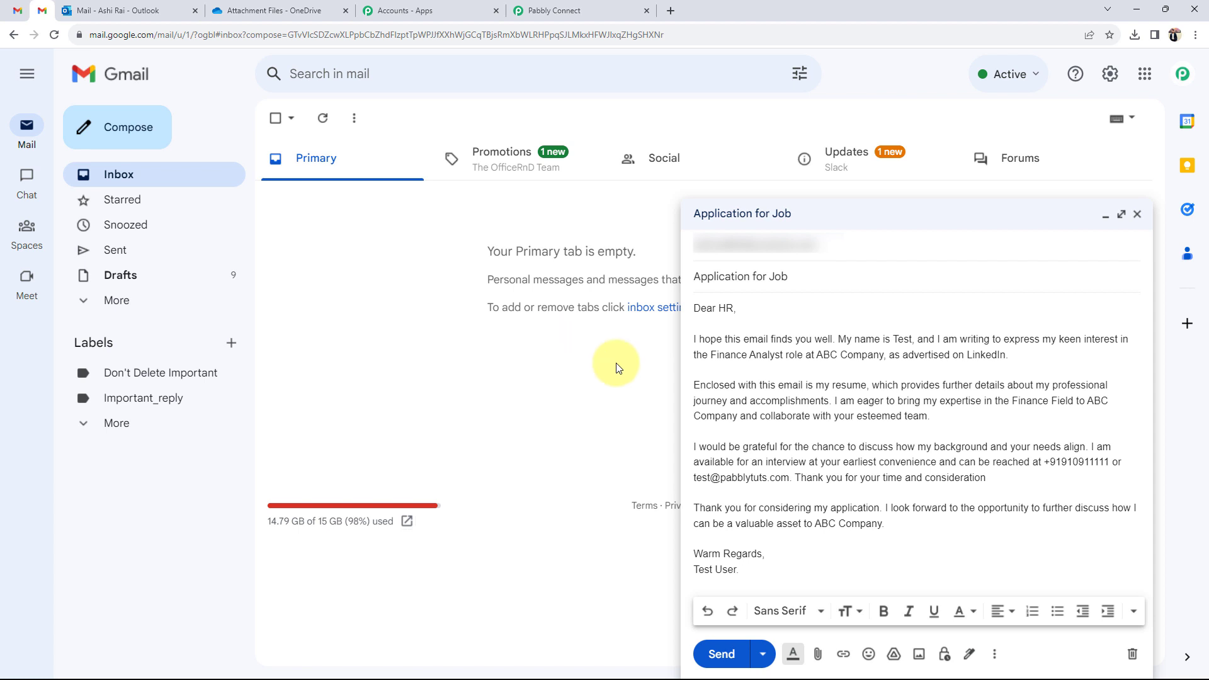
left_click(822, 660)
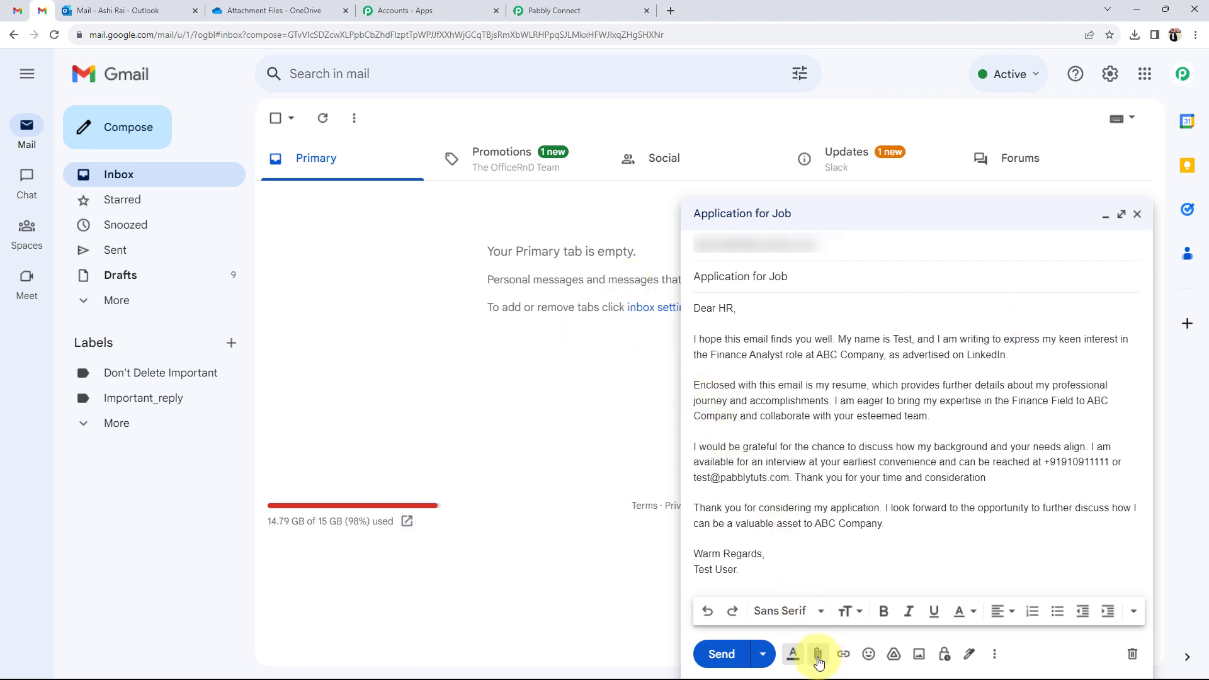
double_click(406, 214)
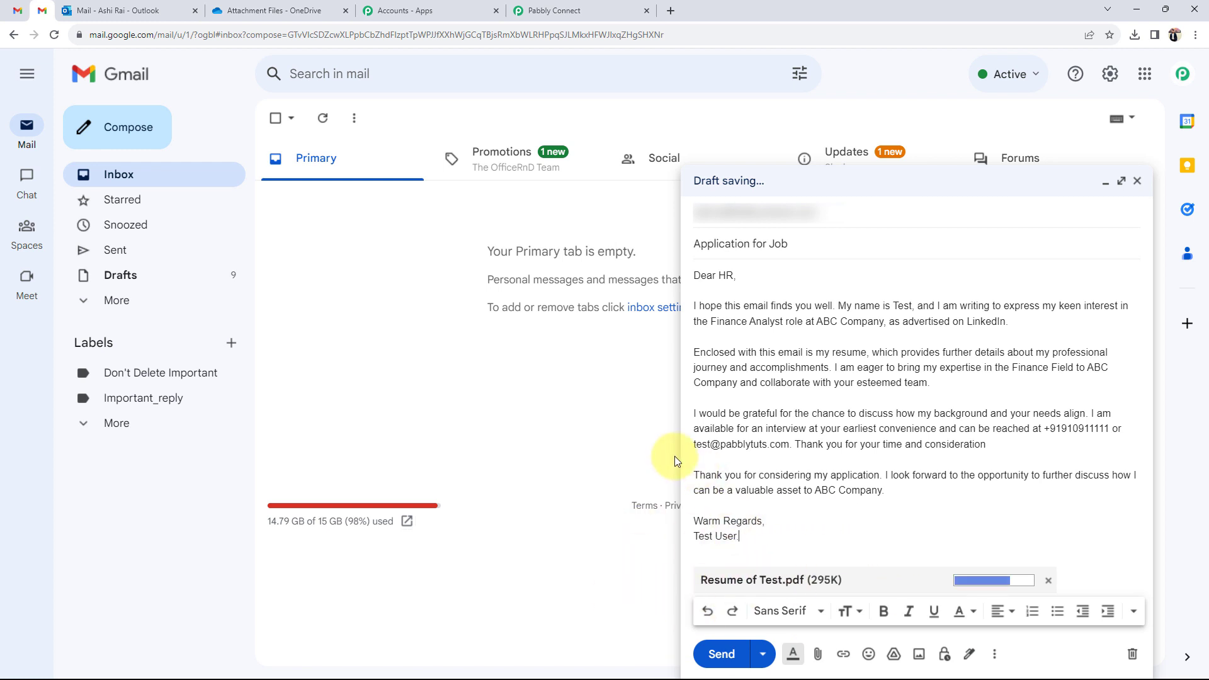
Send the Application for Job email from Gmail, switch to Outlook and open the received message to review its body text
left_click(708, 654)
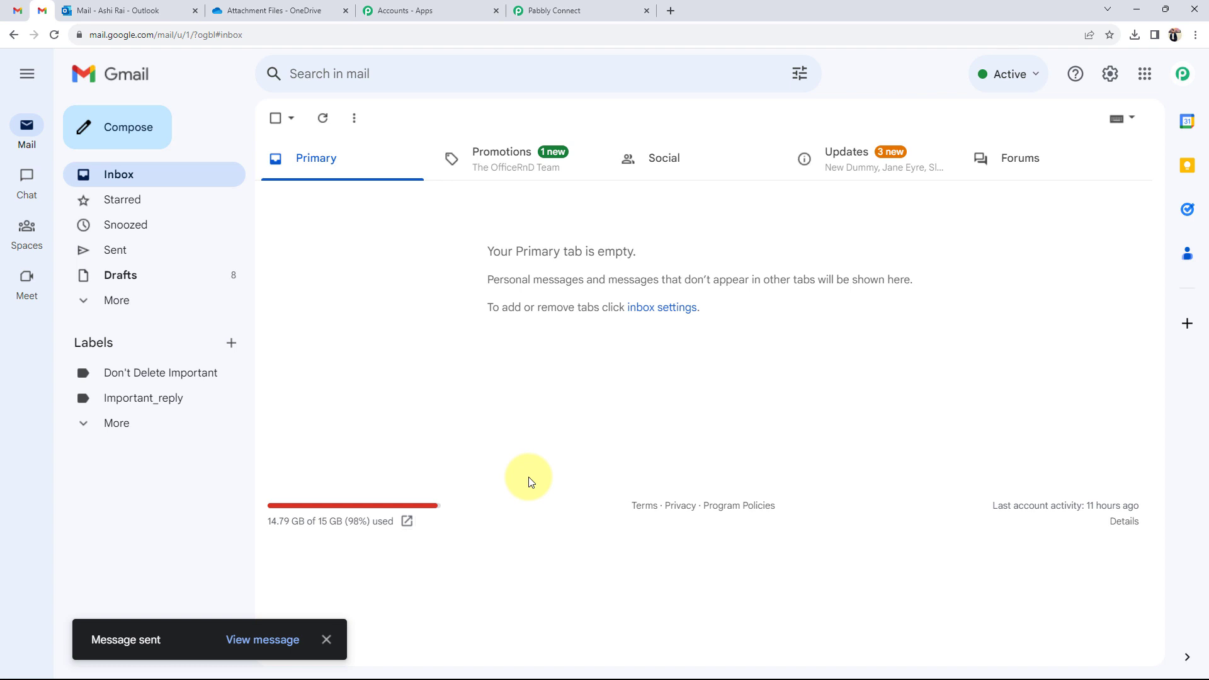
left_click(120, 10)
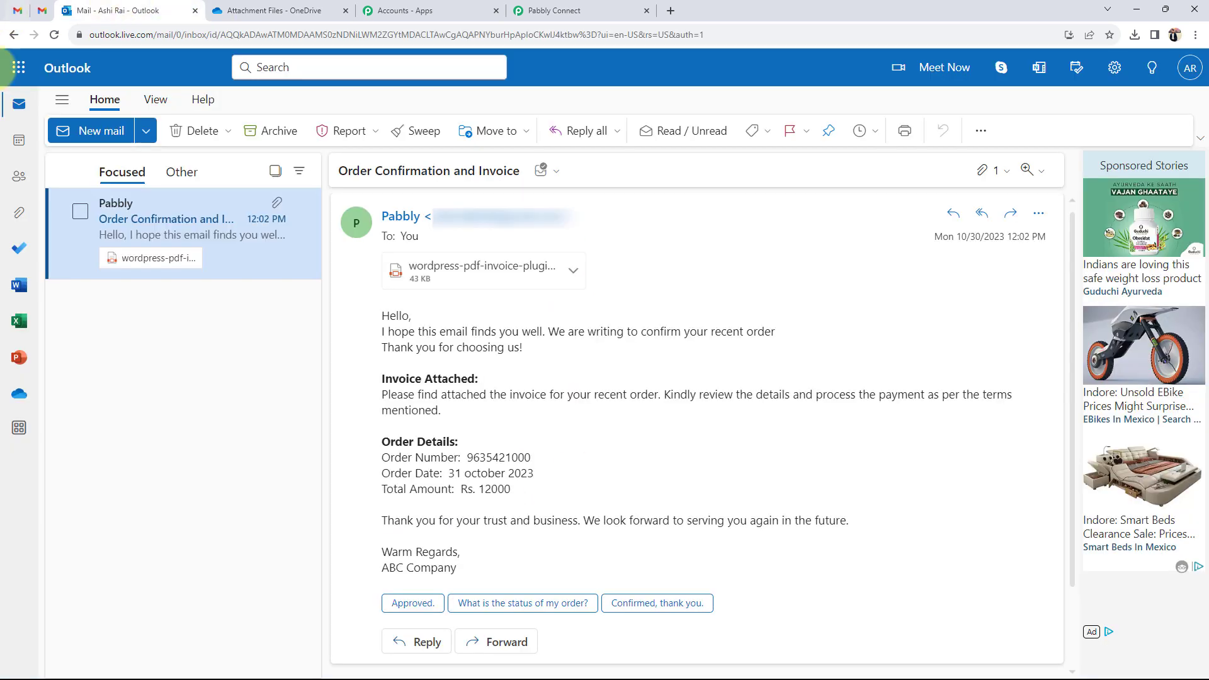
left_click(55, 31)
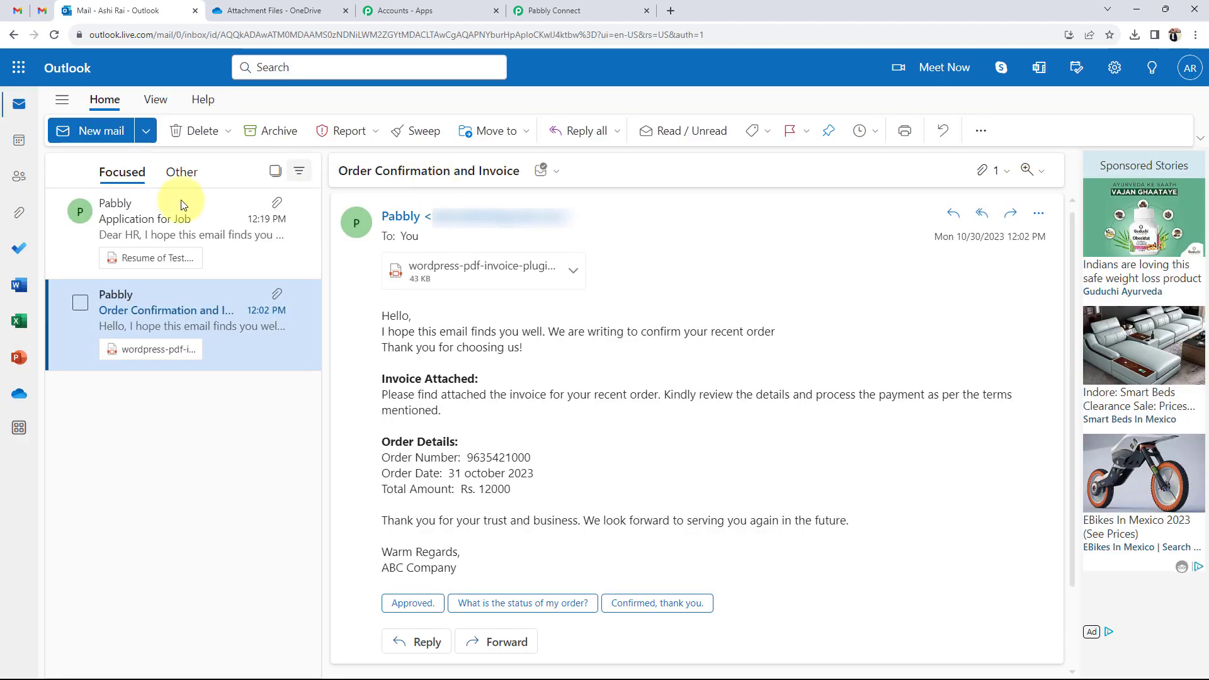
left_click(171, 200)
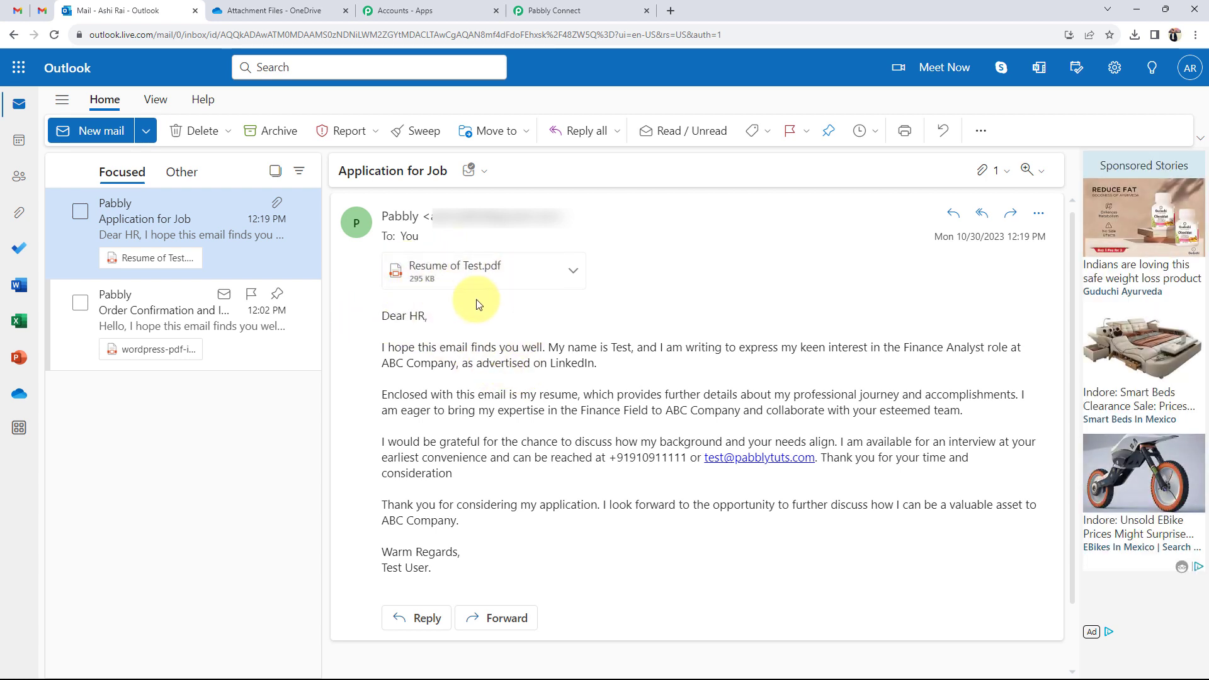
left_click_drag(464, 521, 383, 316)
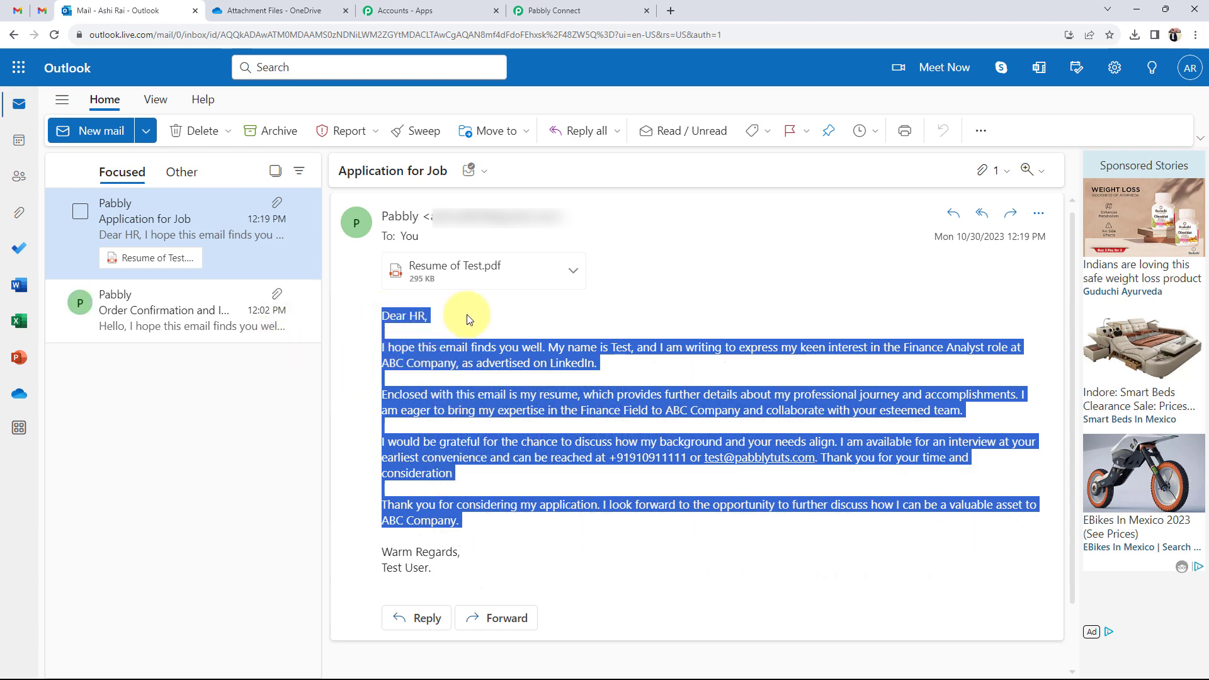
left_click(494, 317)
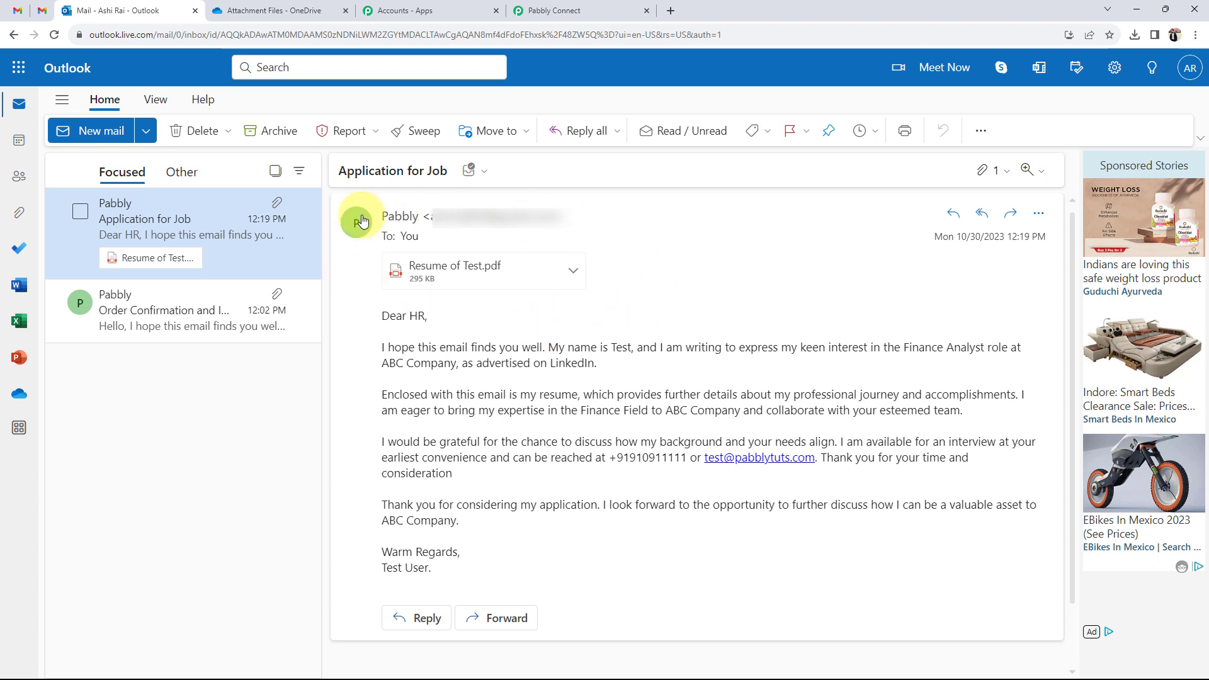
Open Test.pdf in OneDrive's Attachment Files folder, examine its pages and switch back to the Pabbly Connect workflow
left_click(281, 11)
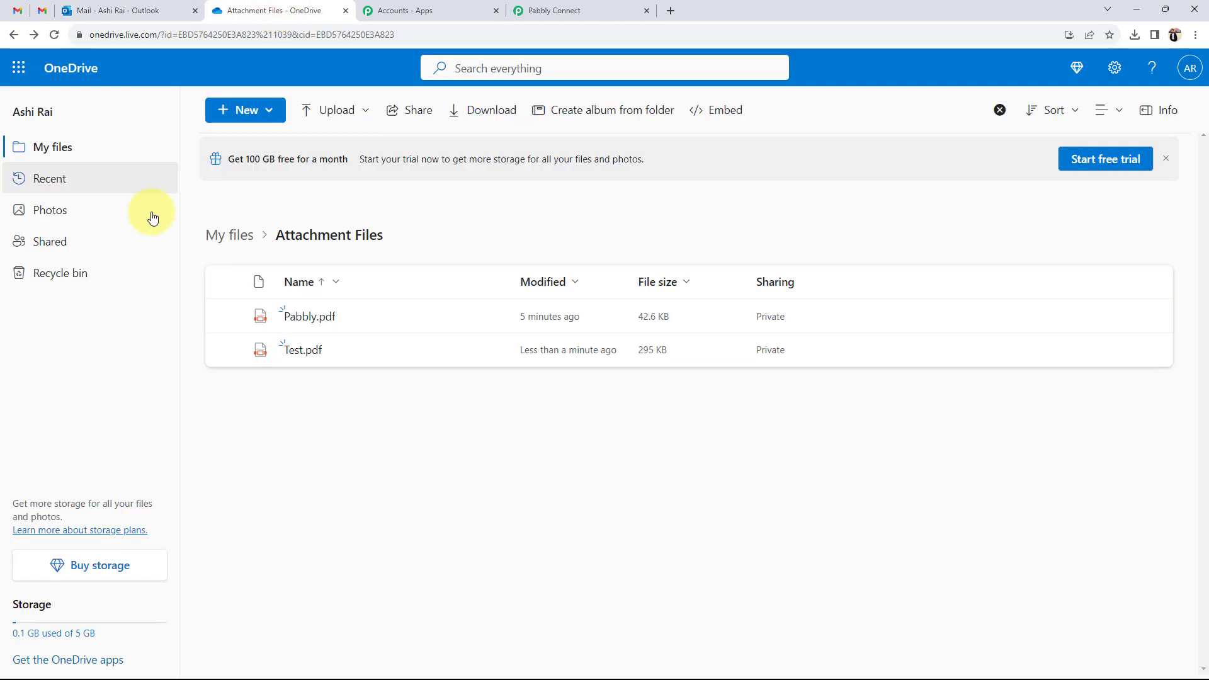
left_click(301, 353)
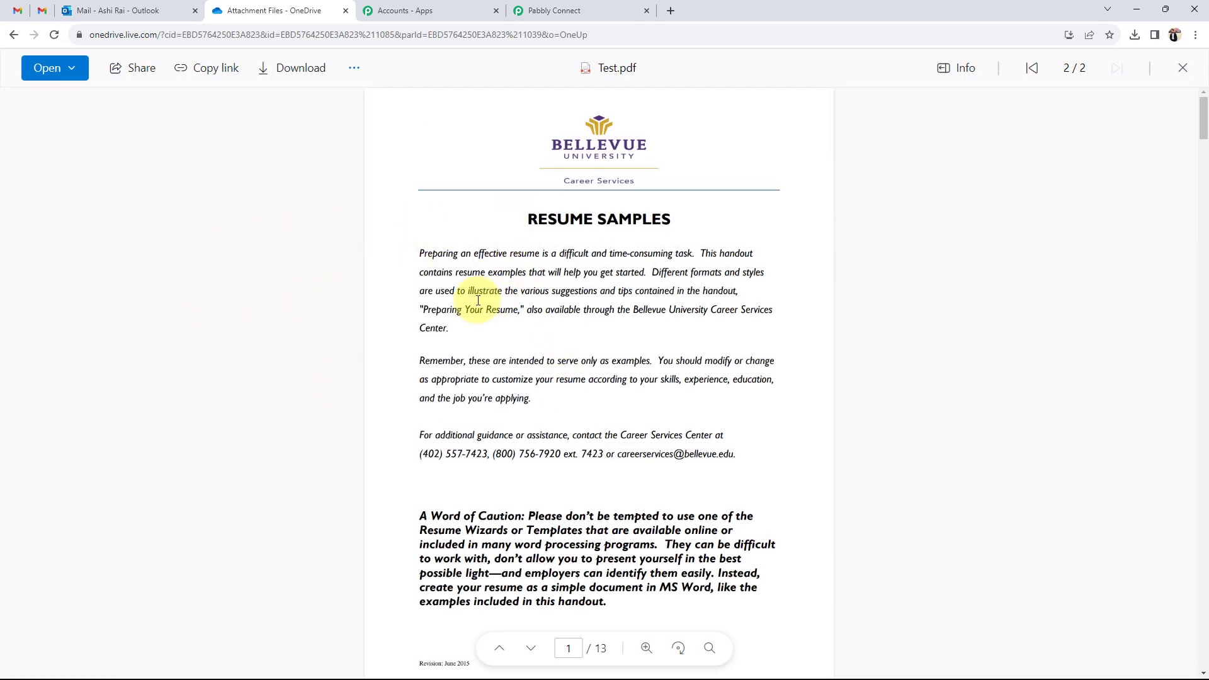
scroll(479, 302, "down", 6)
scroll(478, 300, "down", 2)
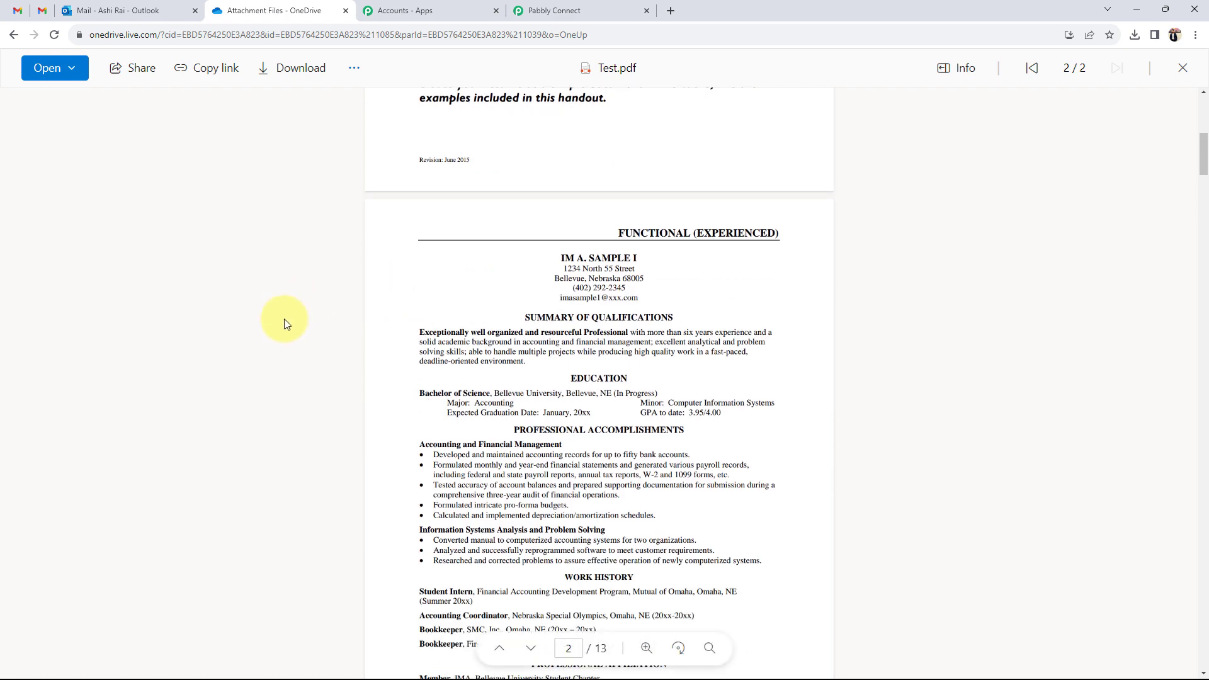
left_click(551, 11)
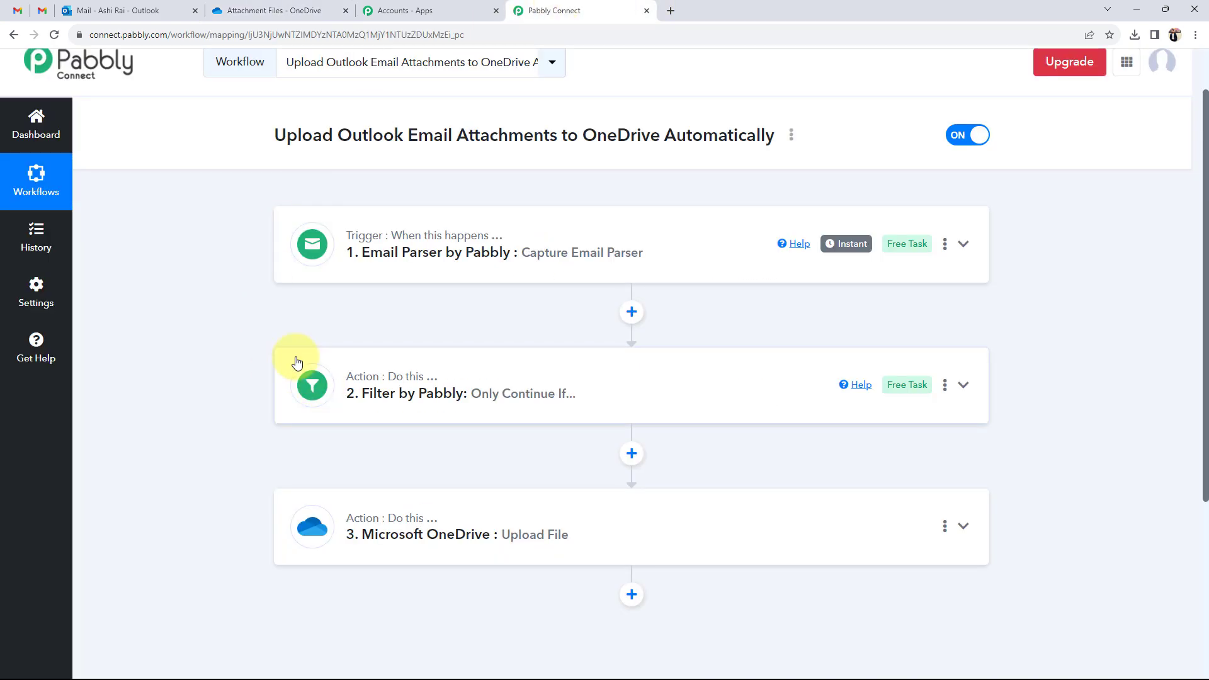